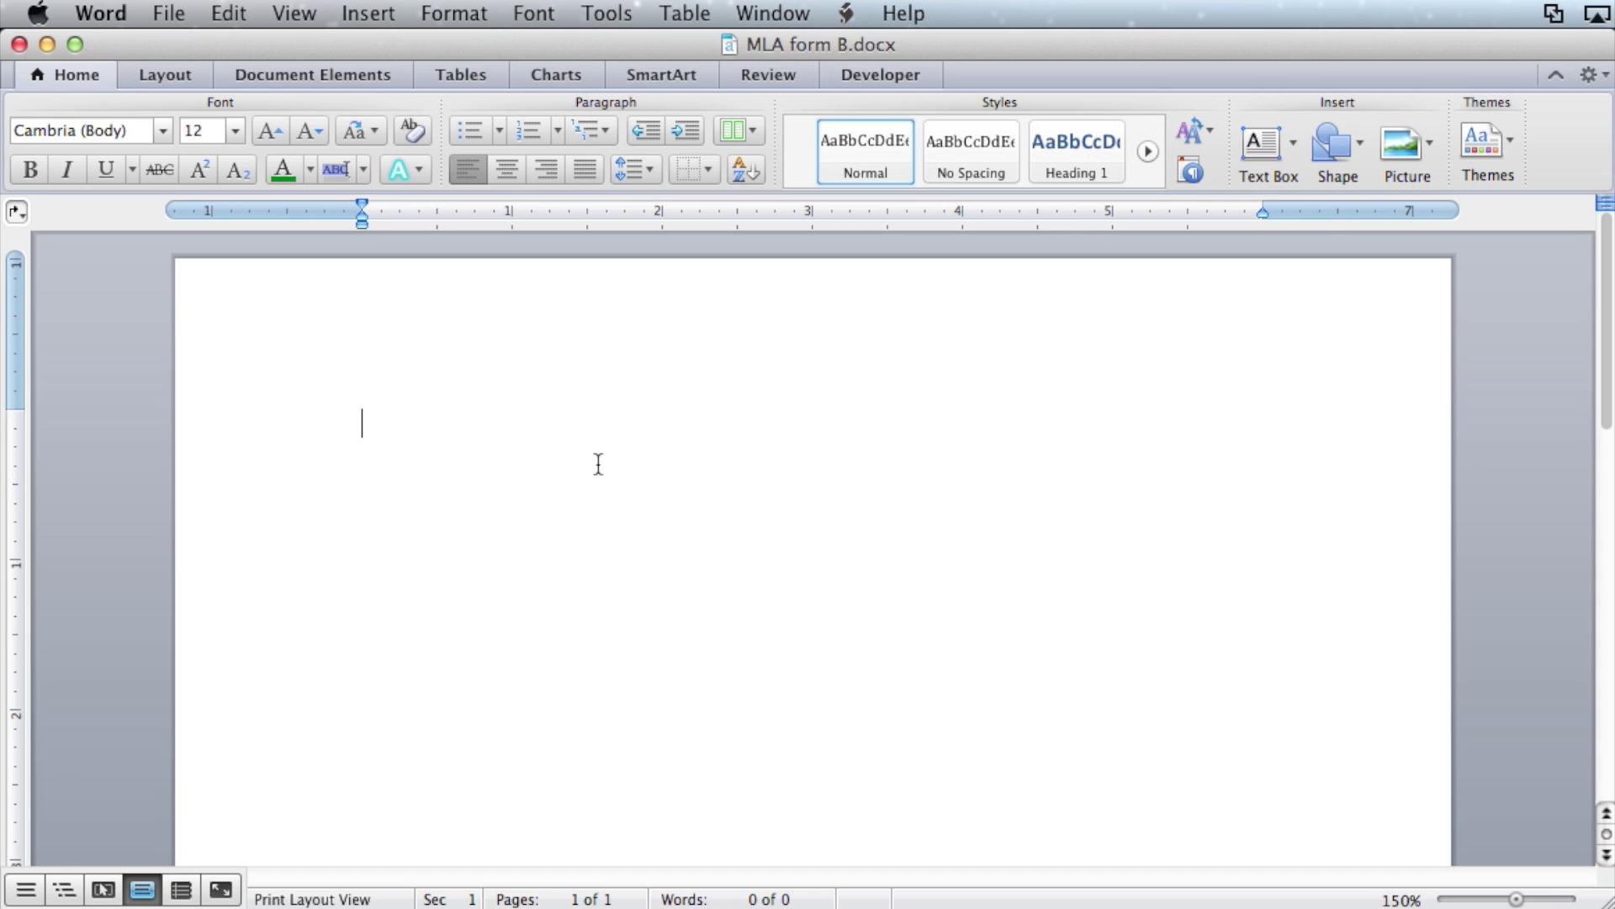
Check the installed Word version in About Word, then paste the Lorem ipsum essay text.
click(101, 12)
click(135, 38)
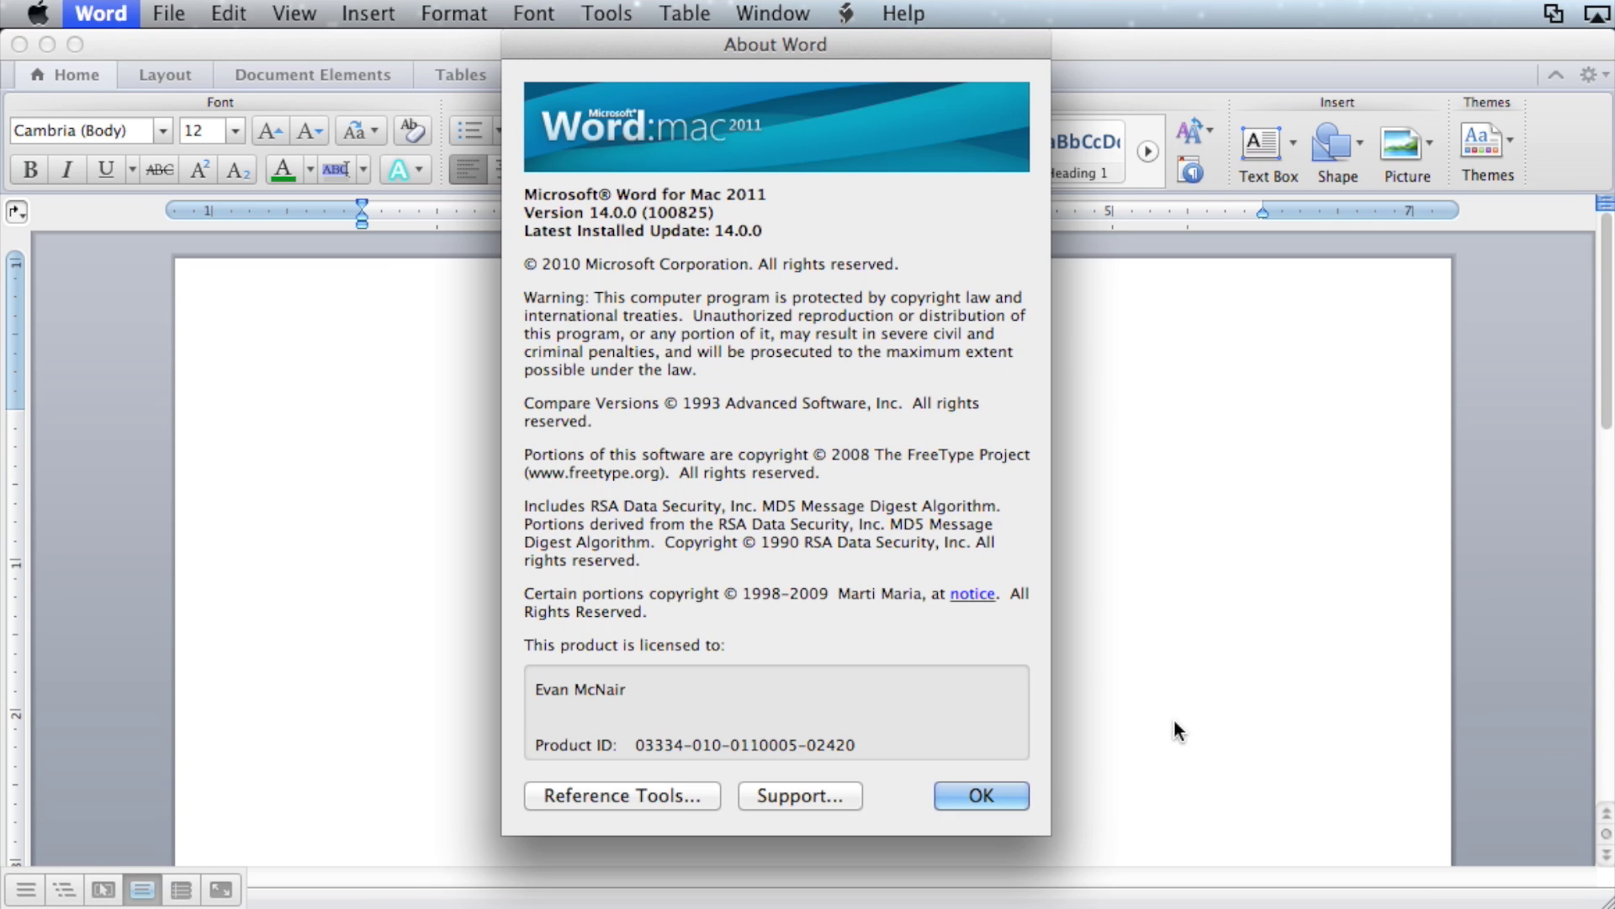
click(981, 795)
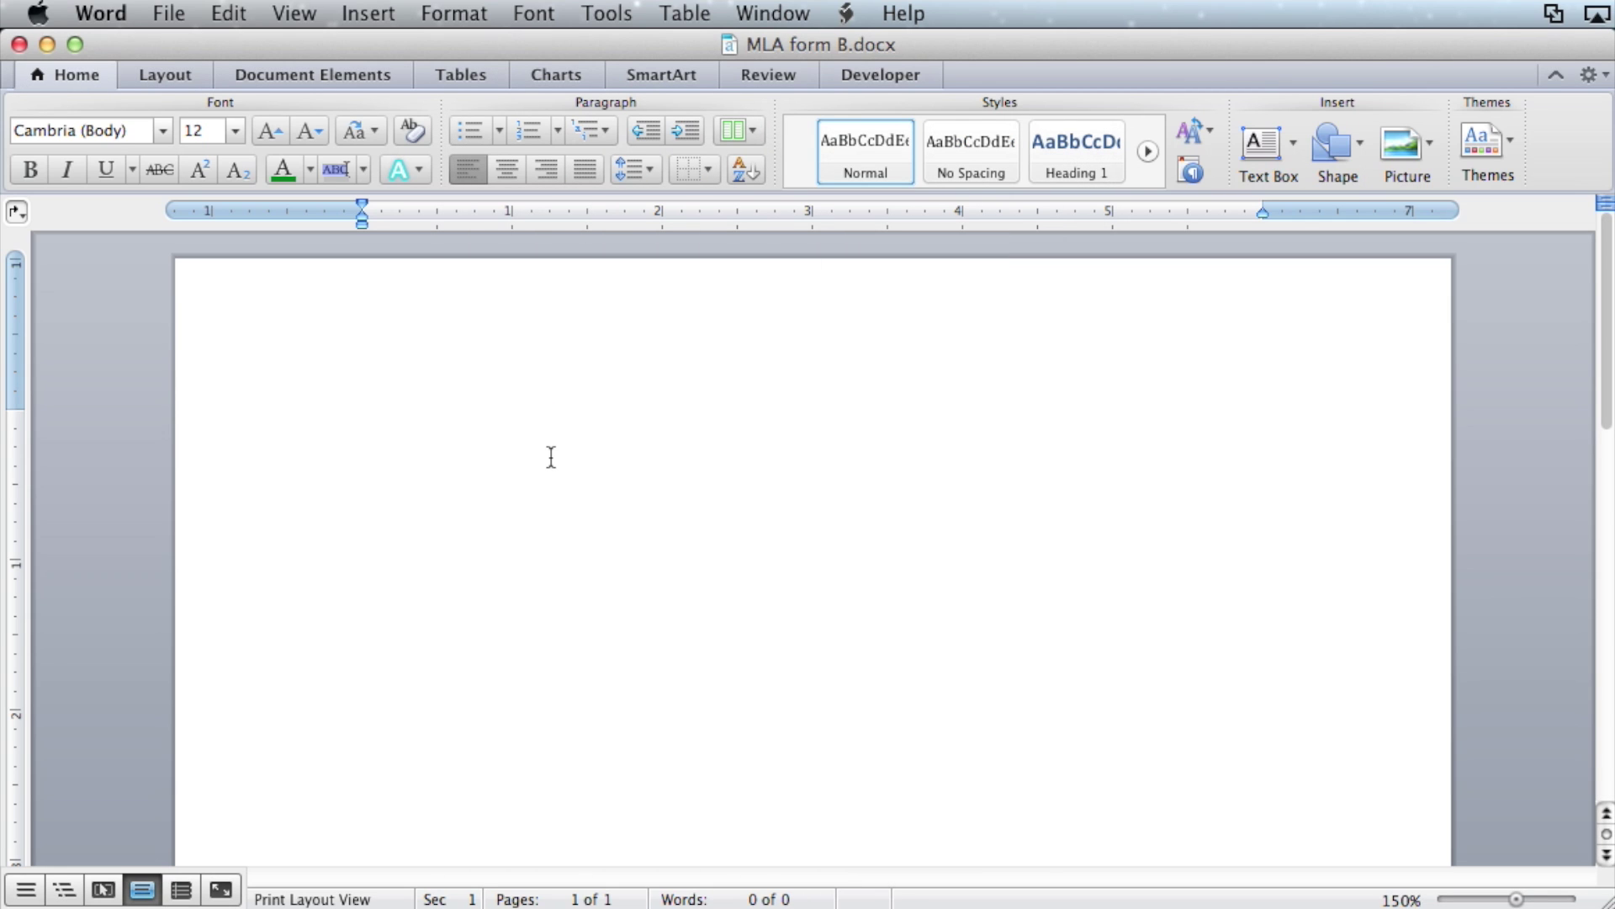
key(super+v)
scroll(548, 458, up, 15)
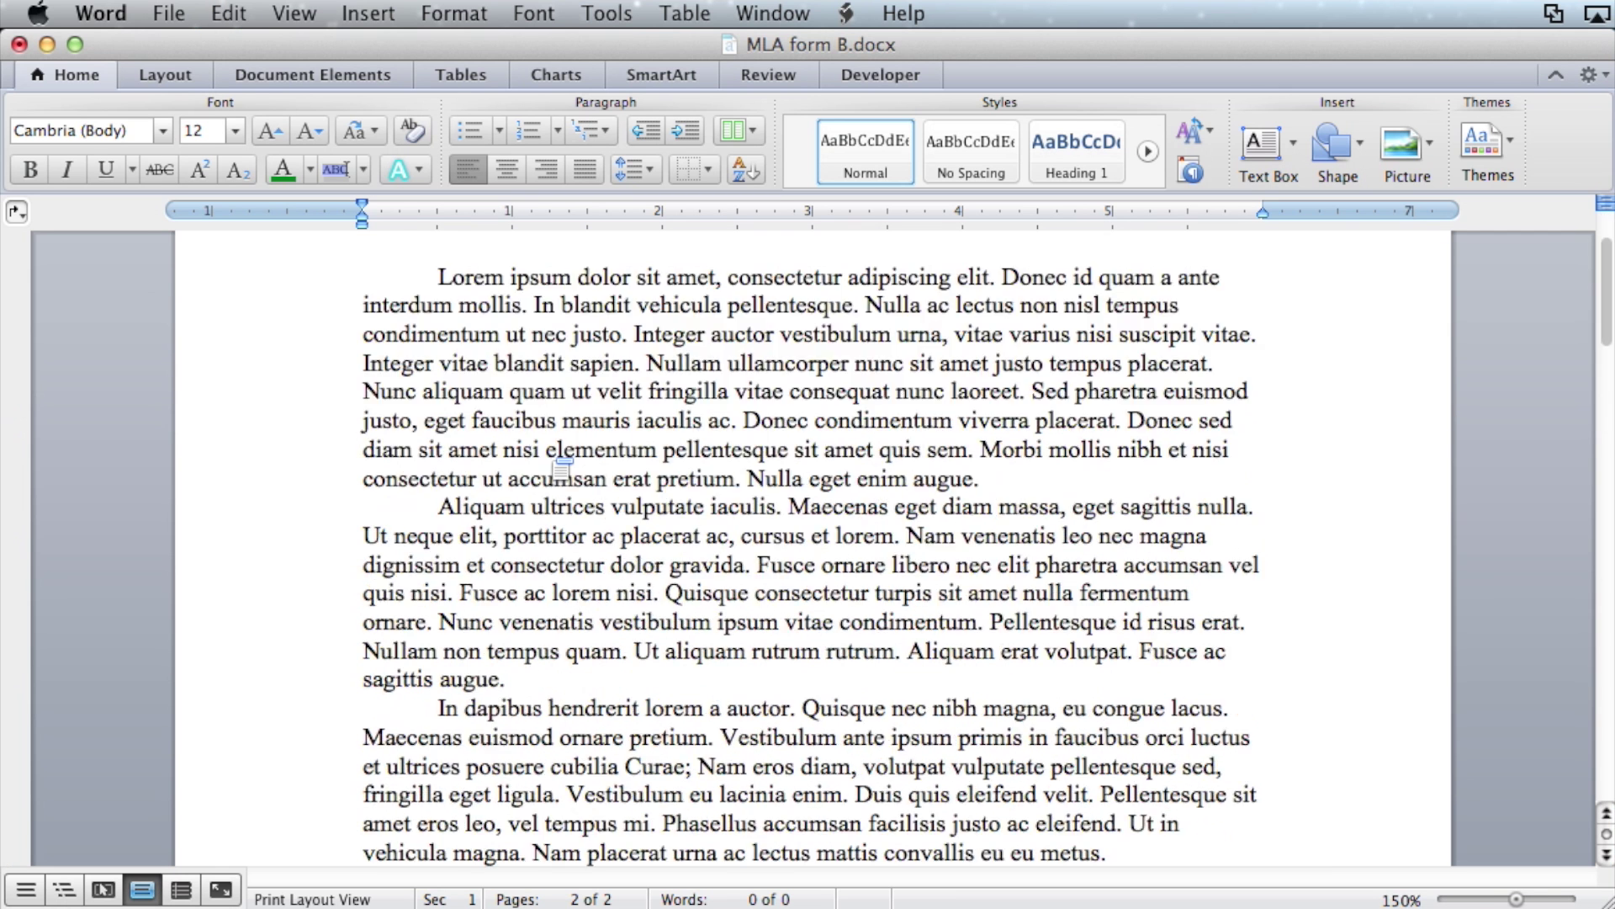
drag(439, 424, 707, 626)
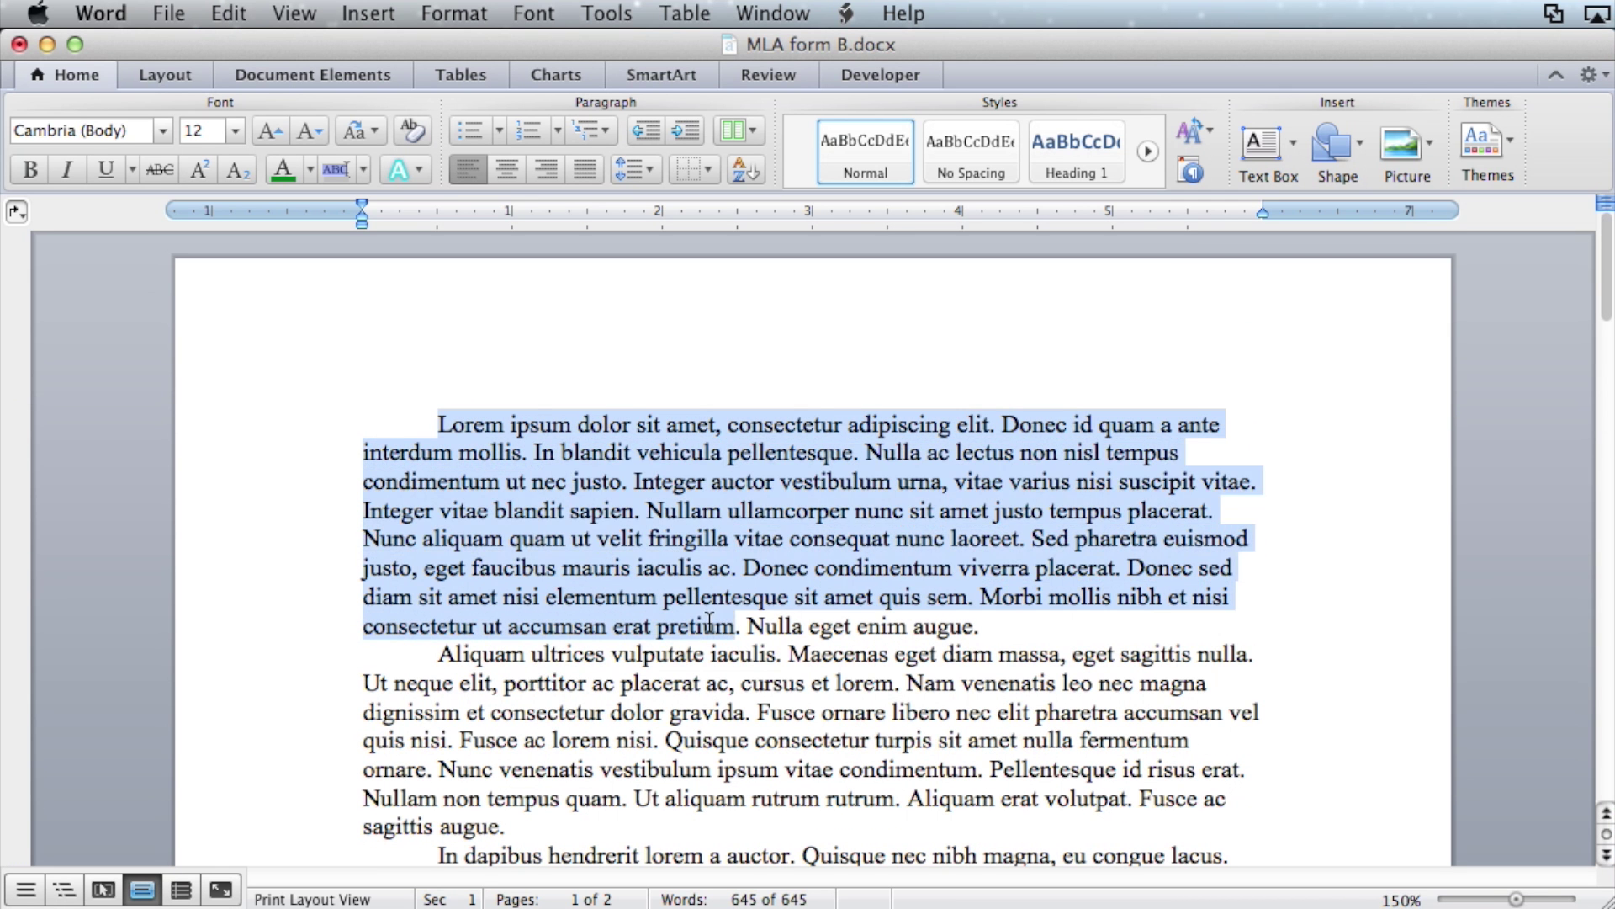
click(704, 626)
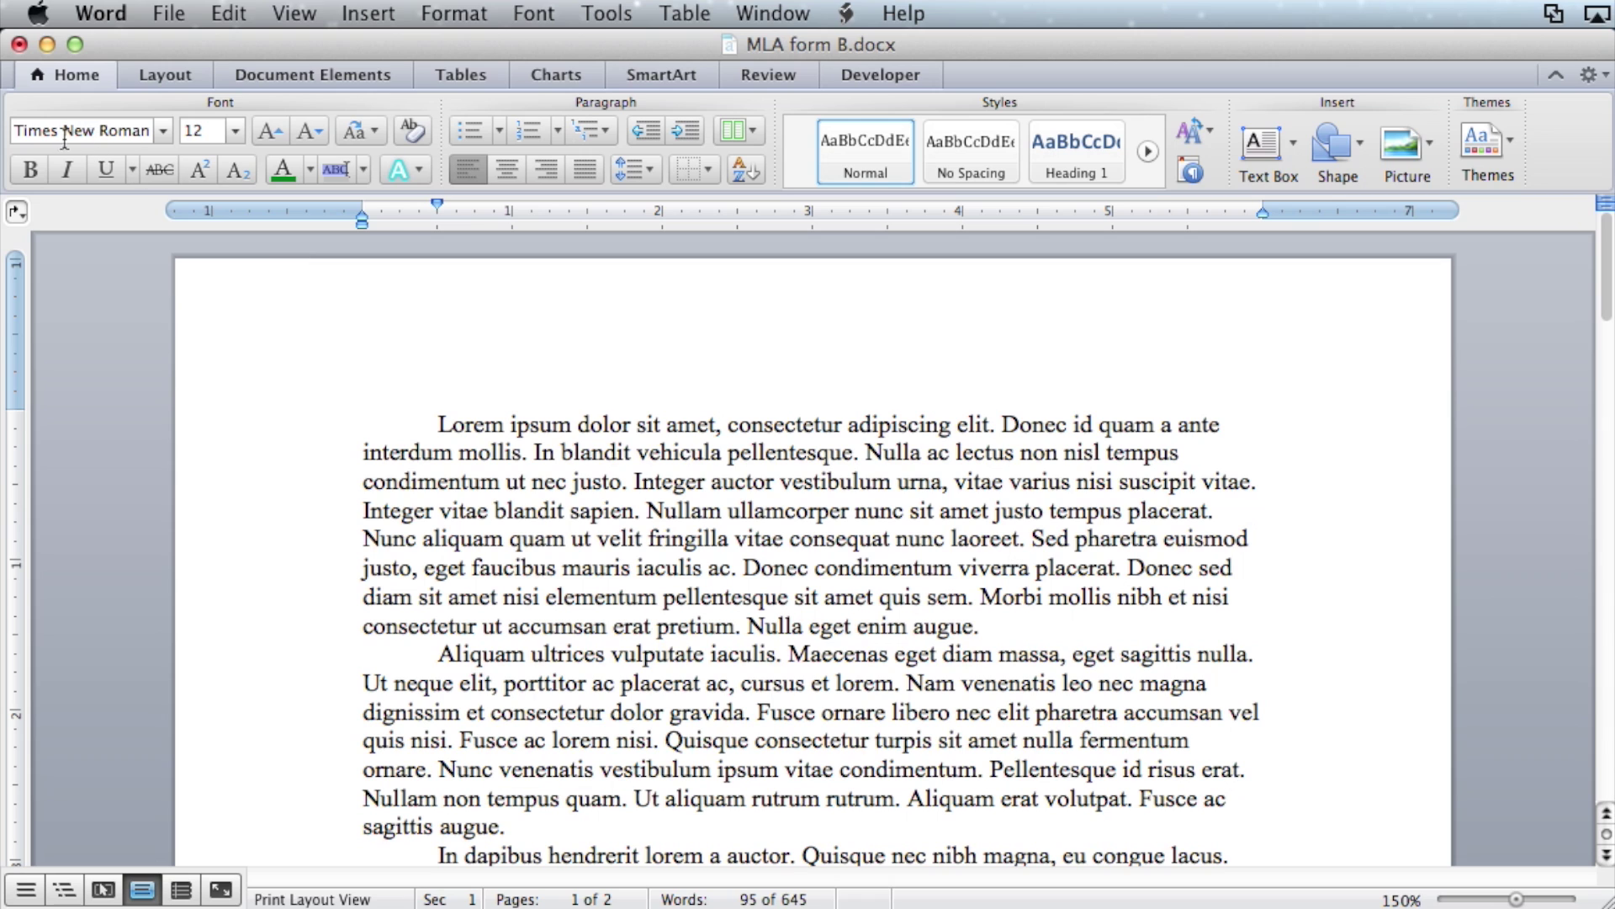
click(236, 133)
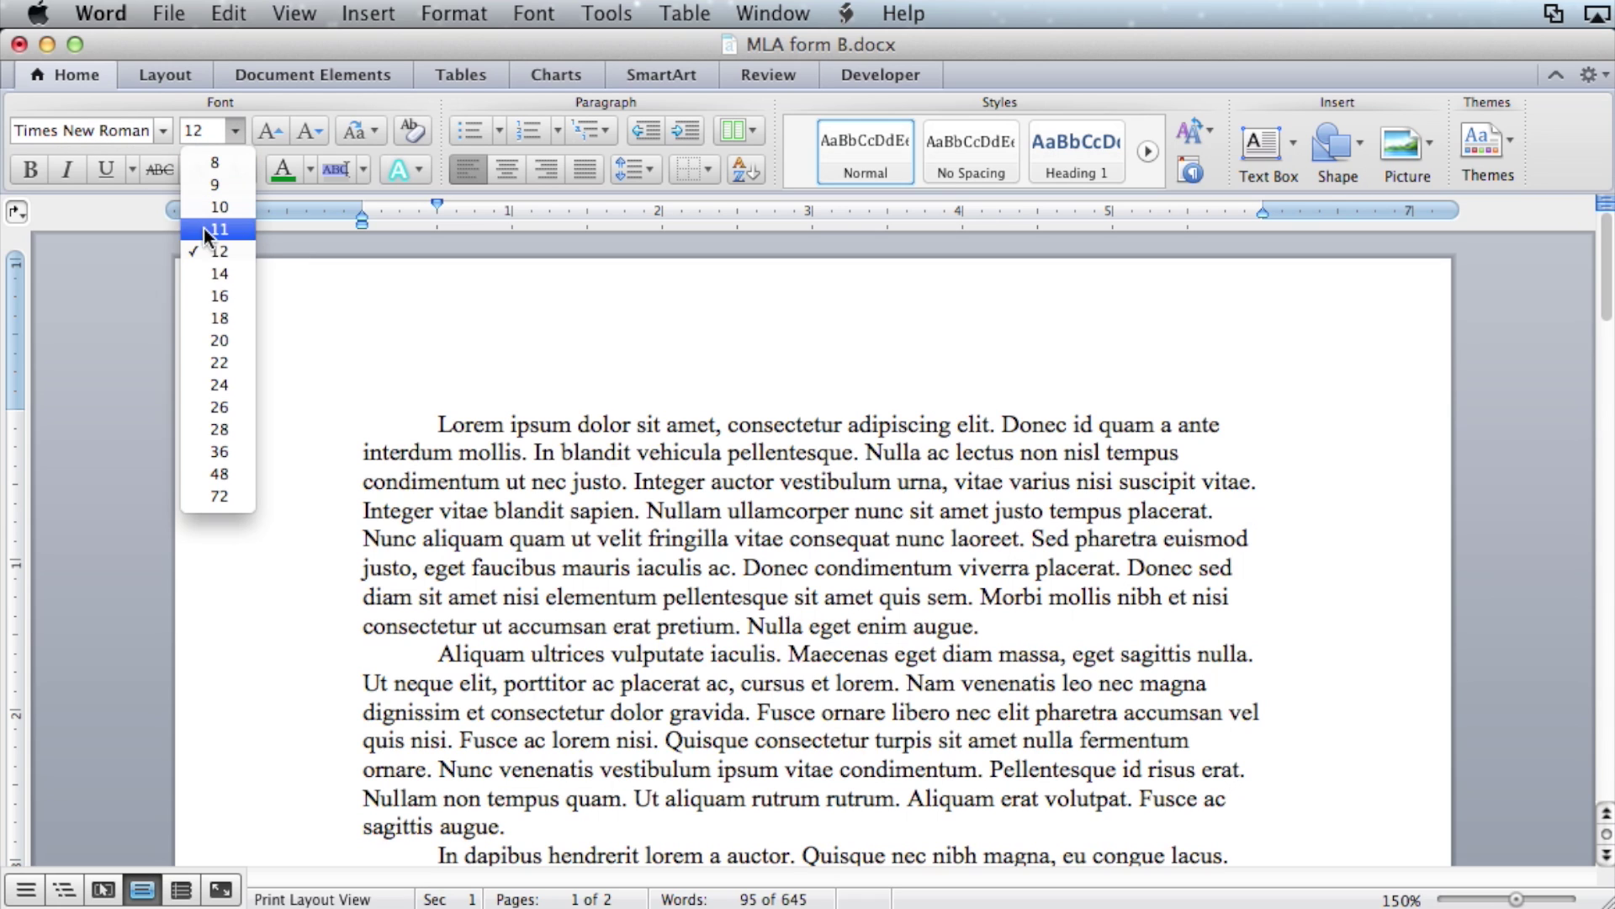
click(238, 257)
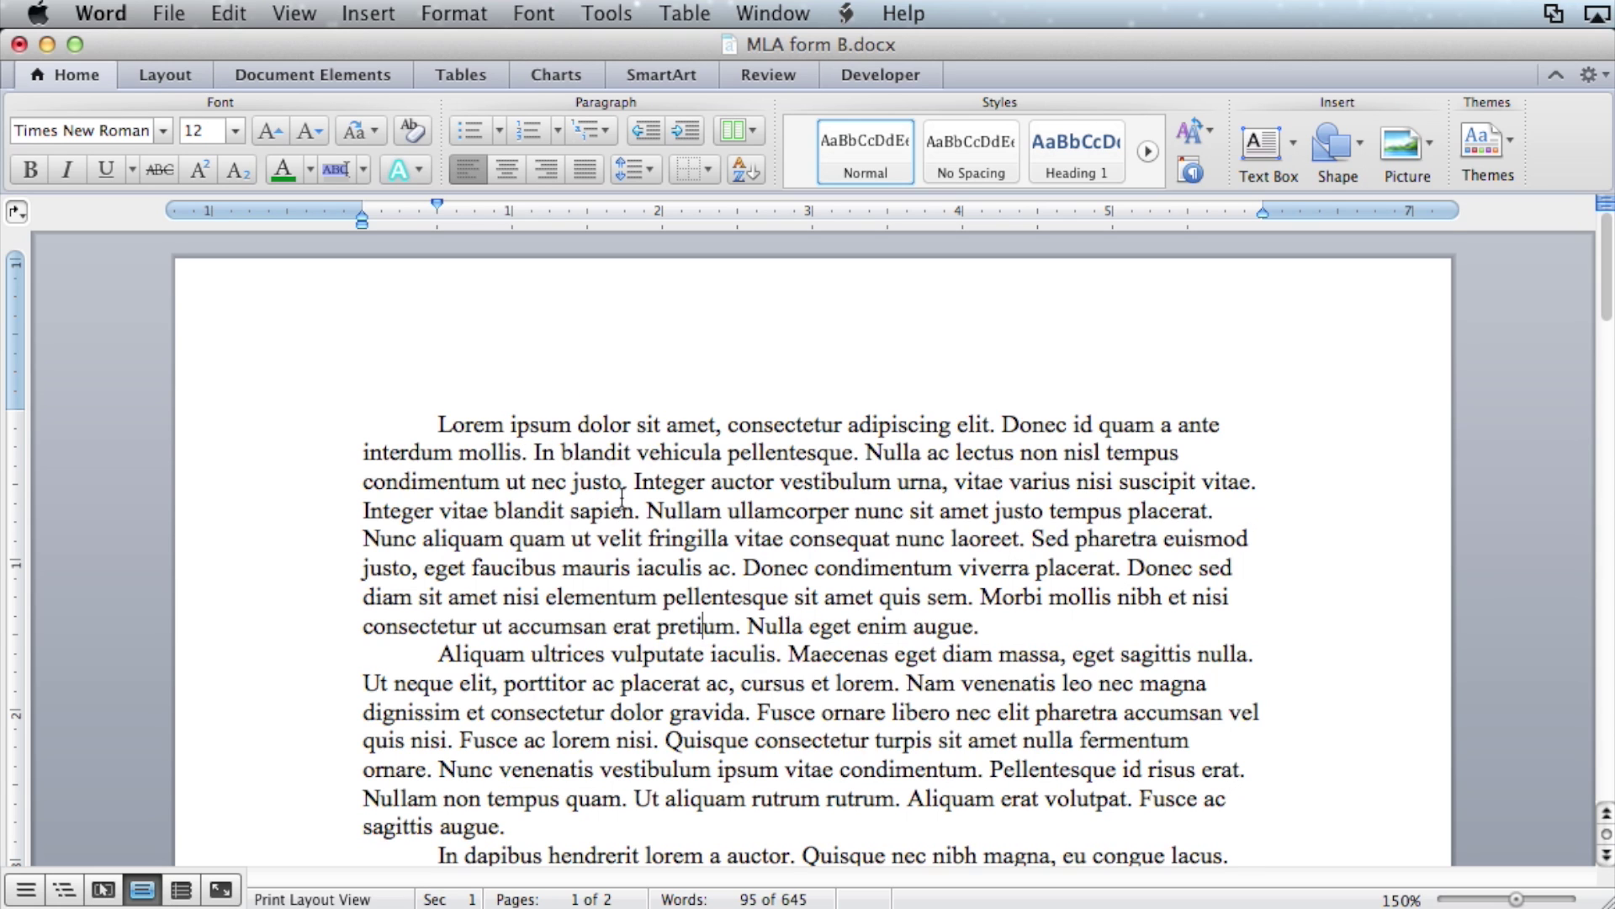
scroll(623, 496, down, 1)
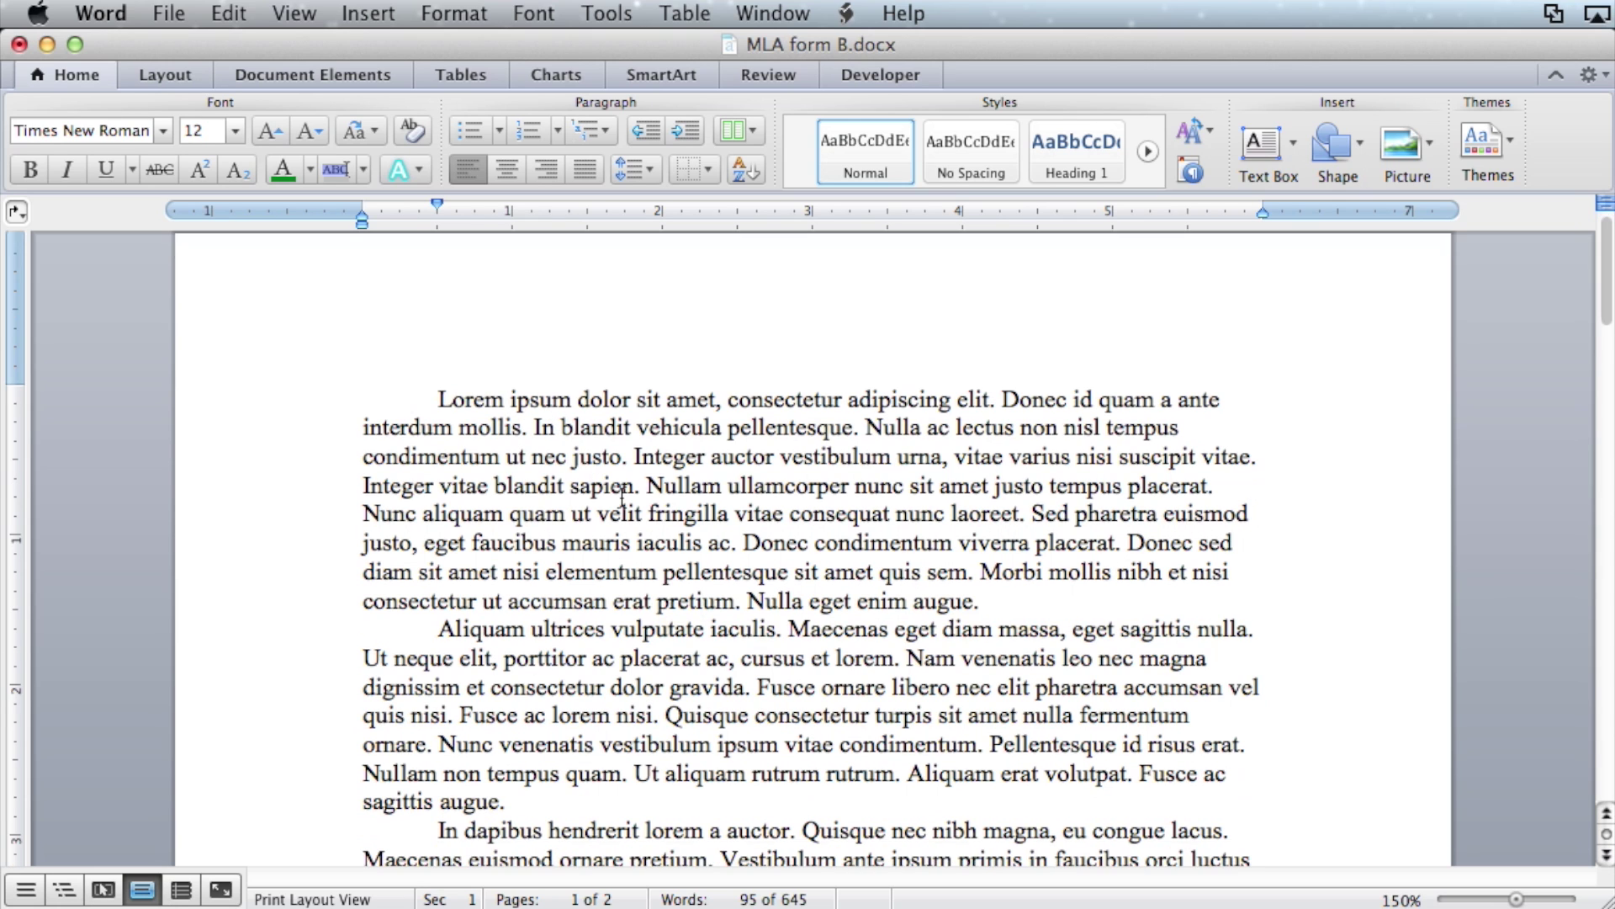
click(435, 399)
key(BackSpace)
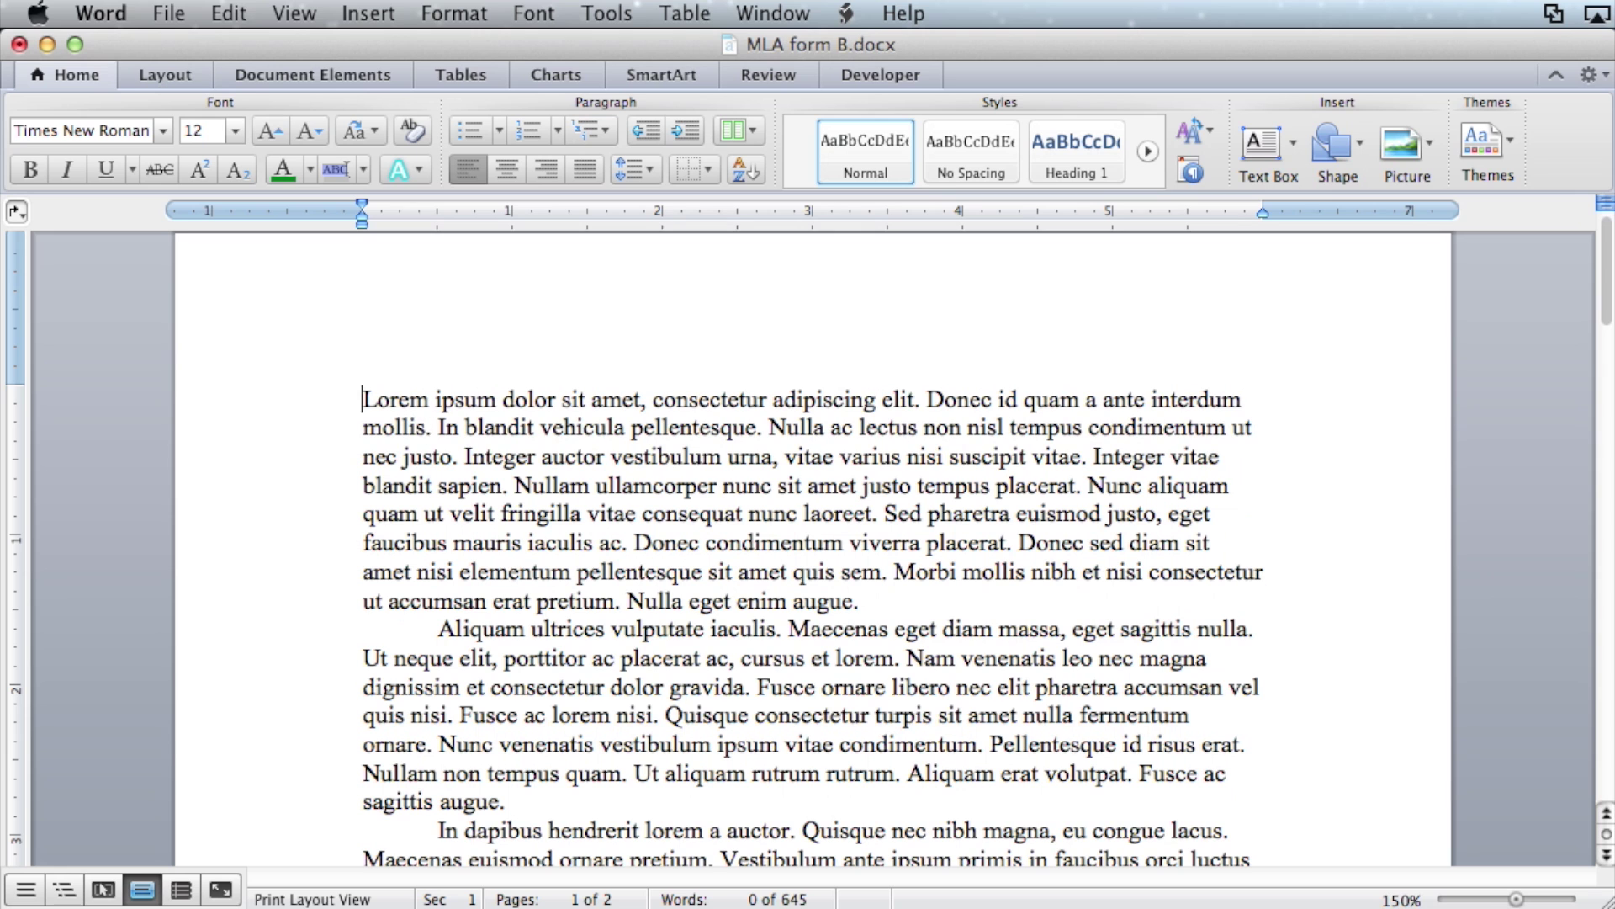
key(BackSpace)
key(BackSpace)
key(BackSpace)
key(BackSpace)
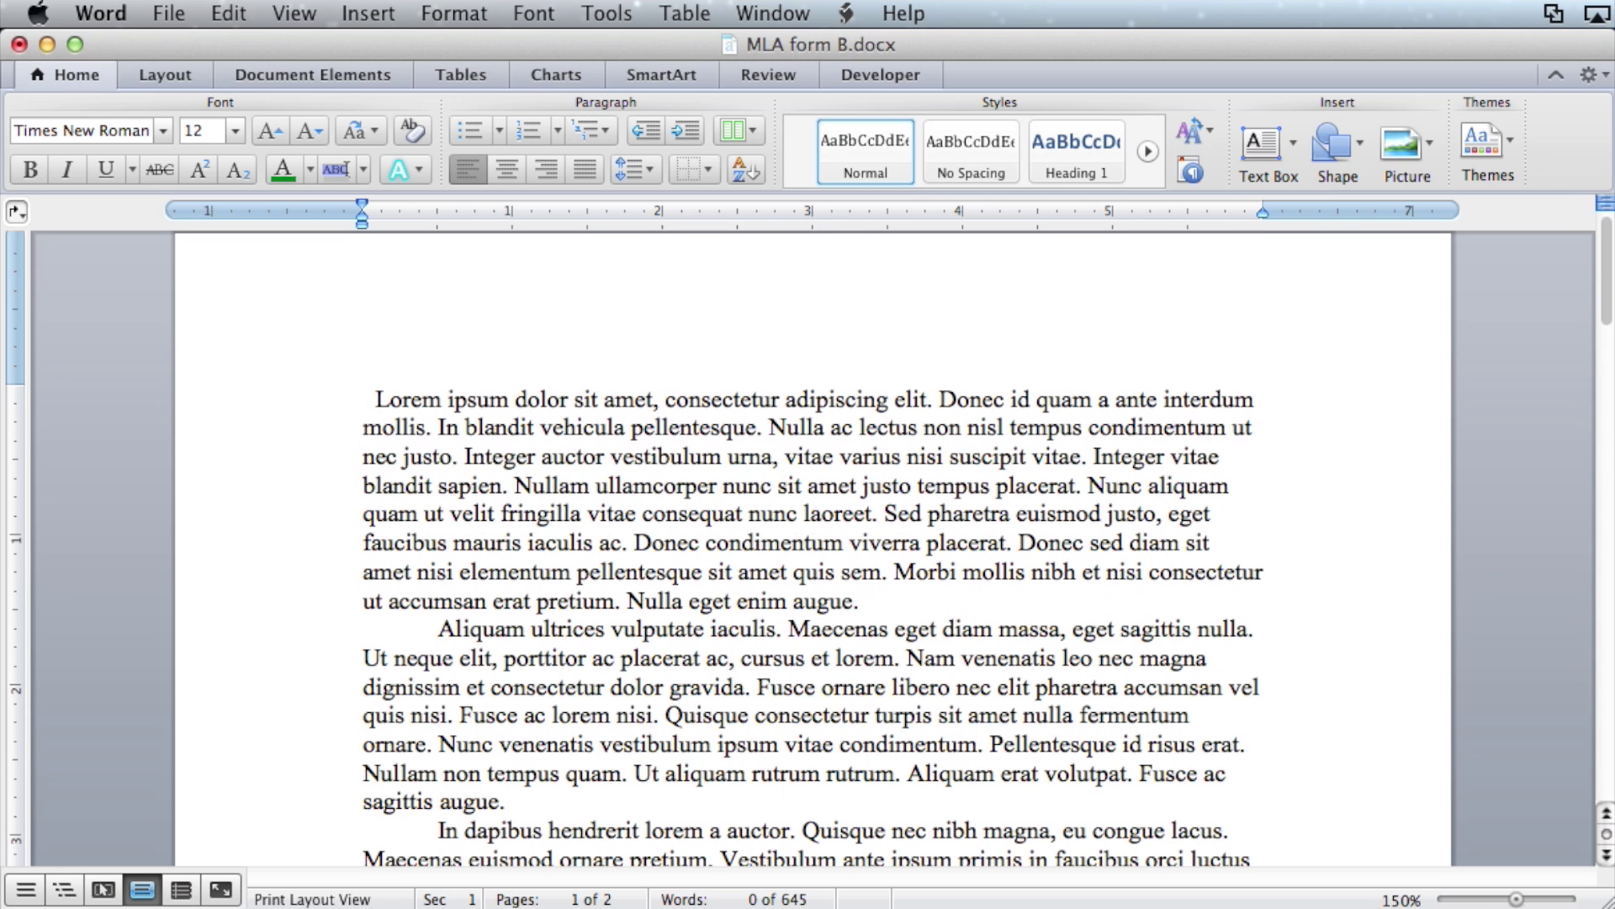
key(Tab)
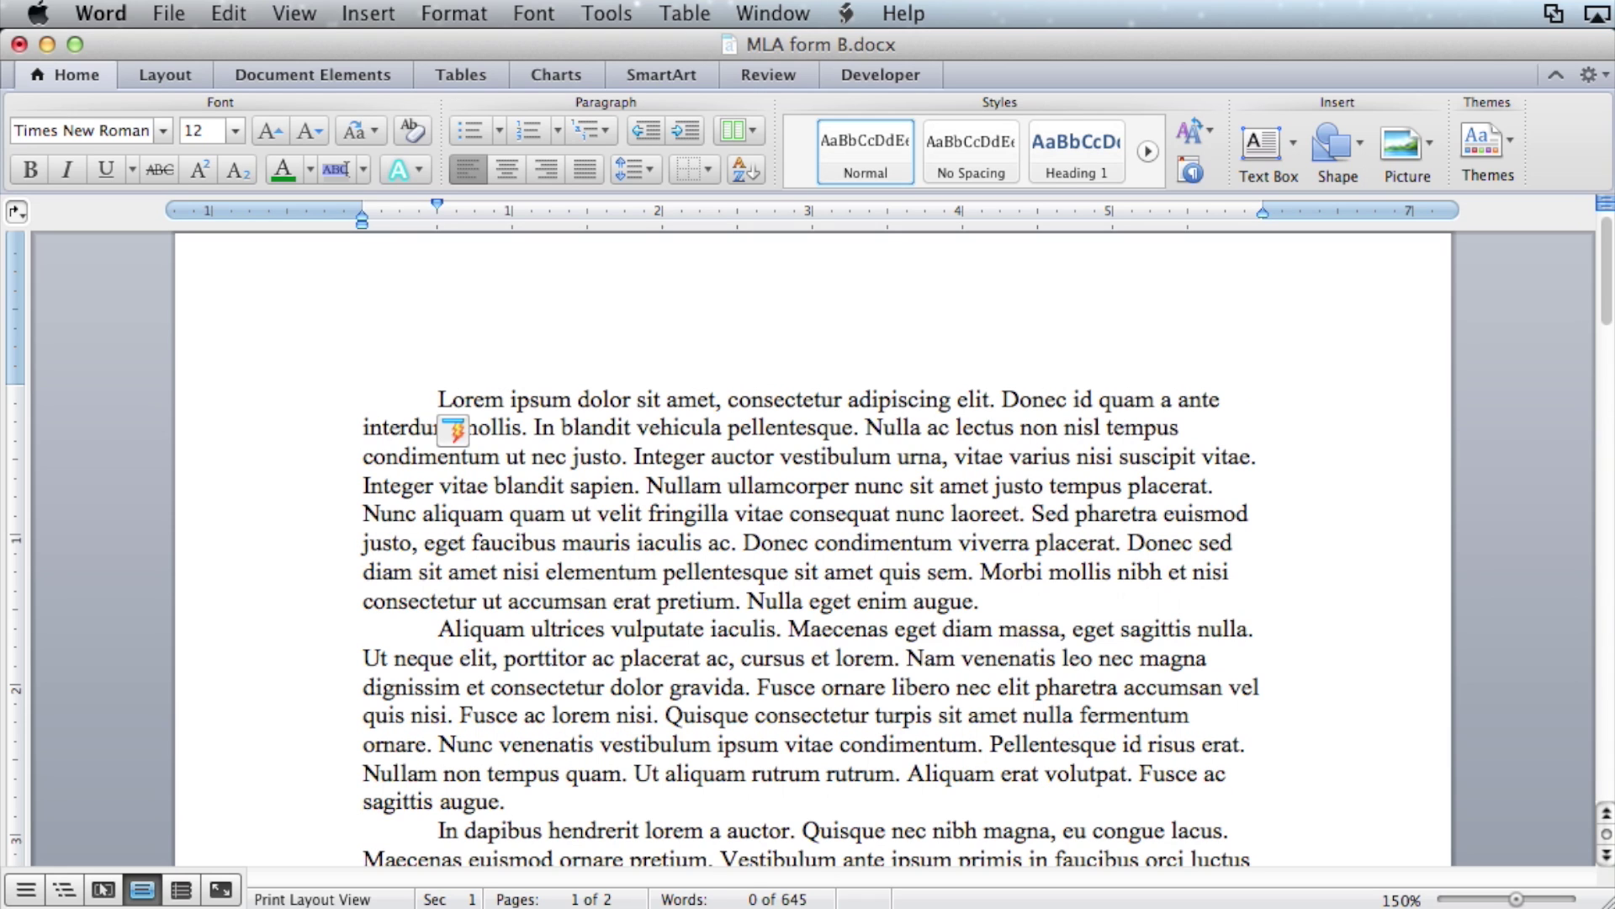
click(1045, 610)
key(Return)
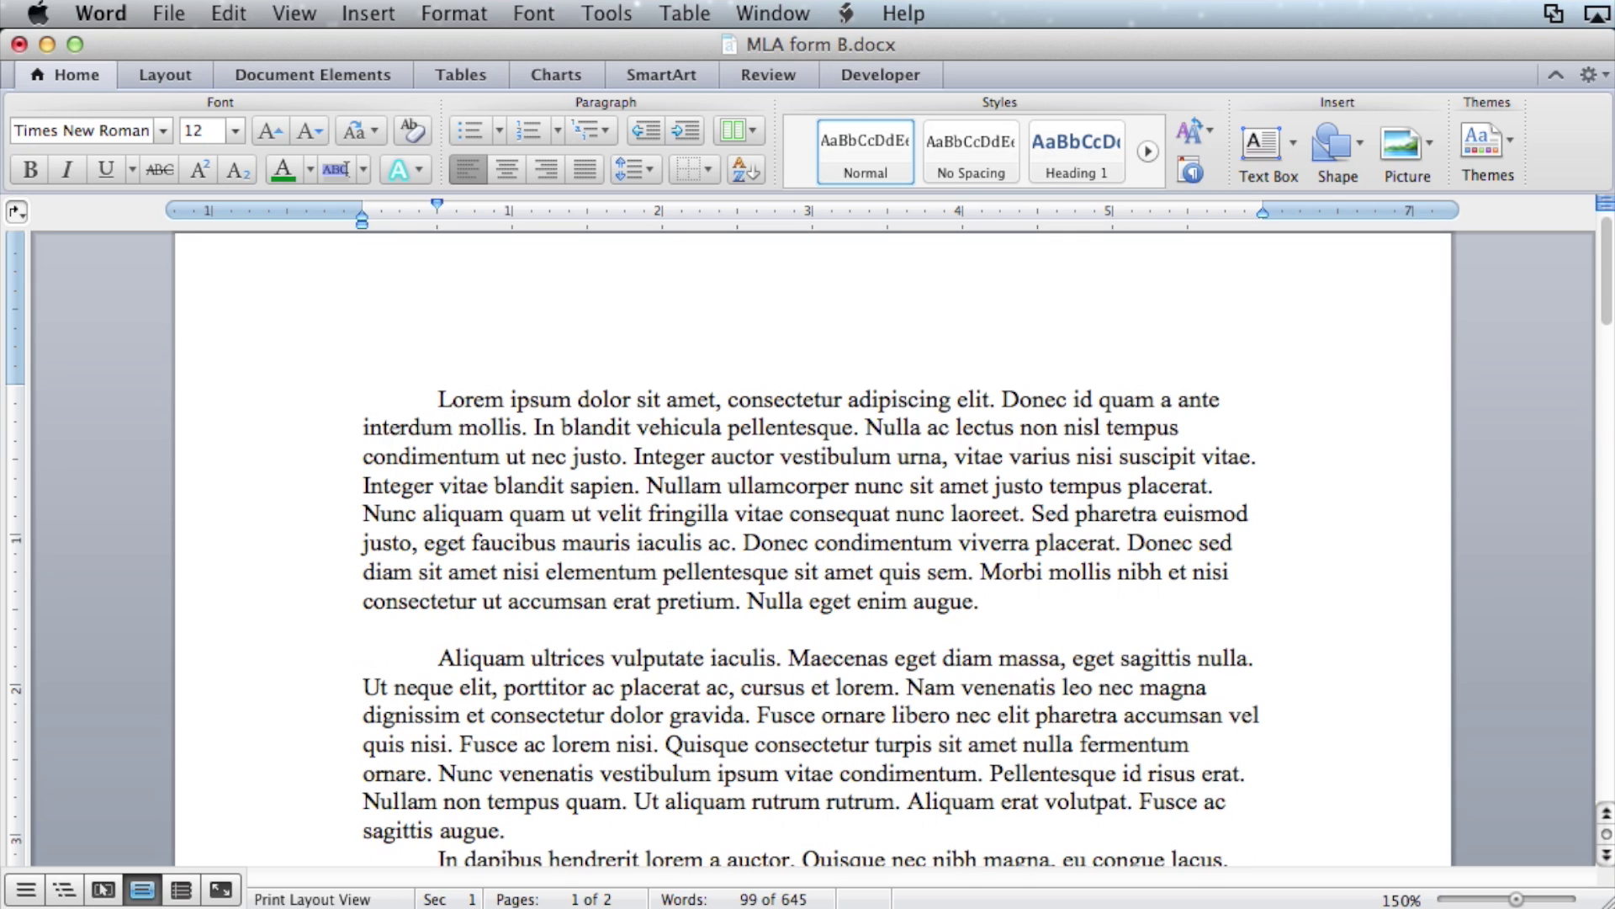
key(BackSpace)
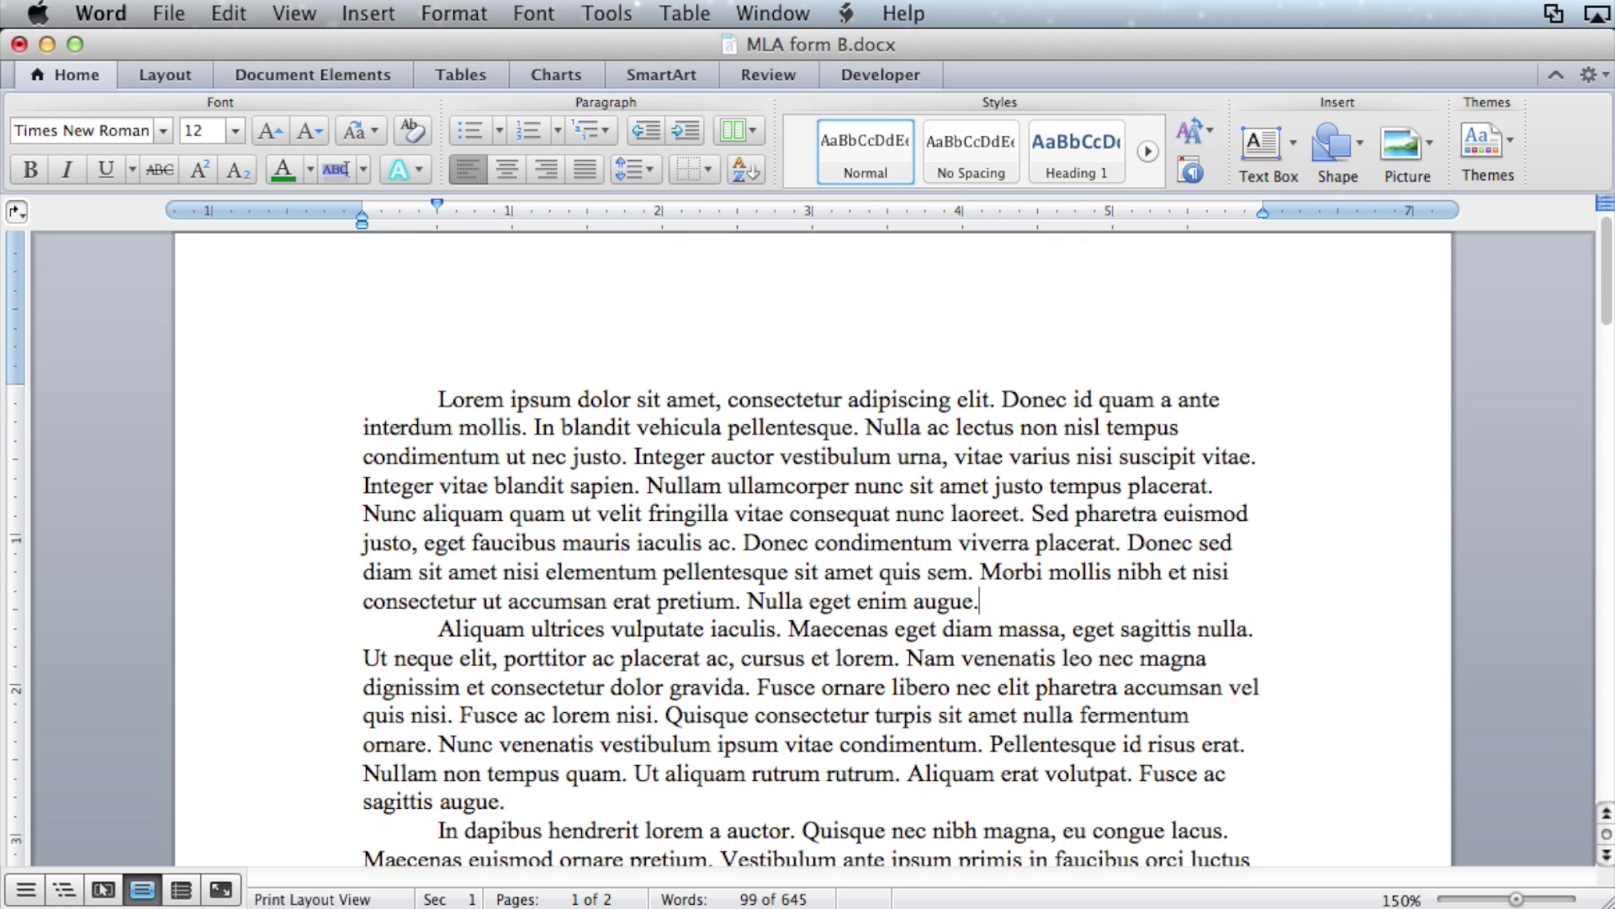
click(425, 635)
key(super+v)
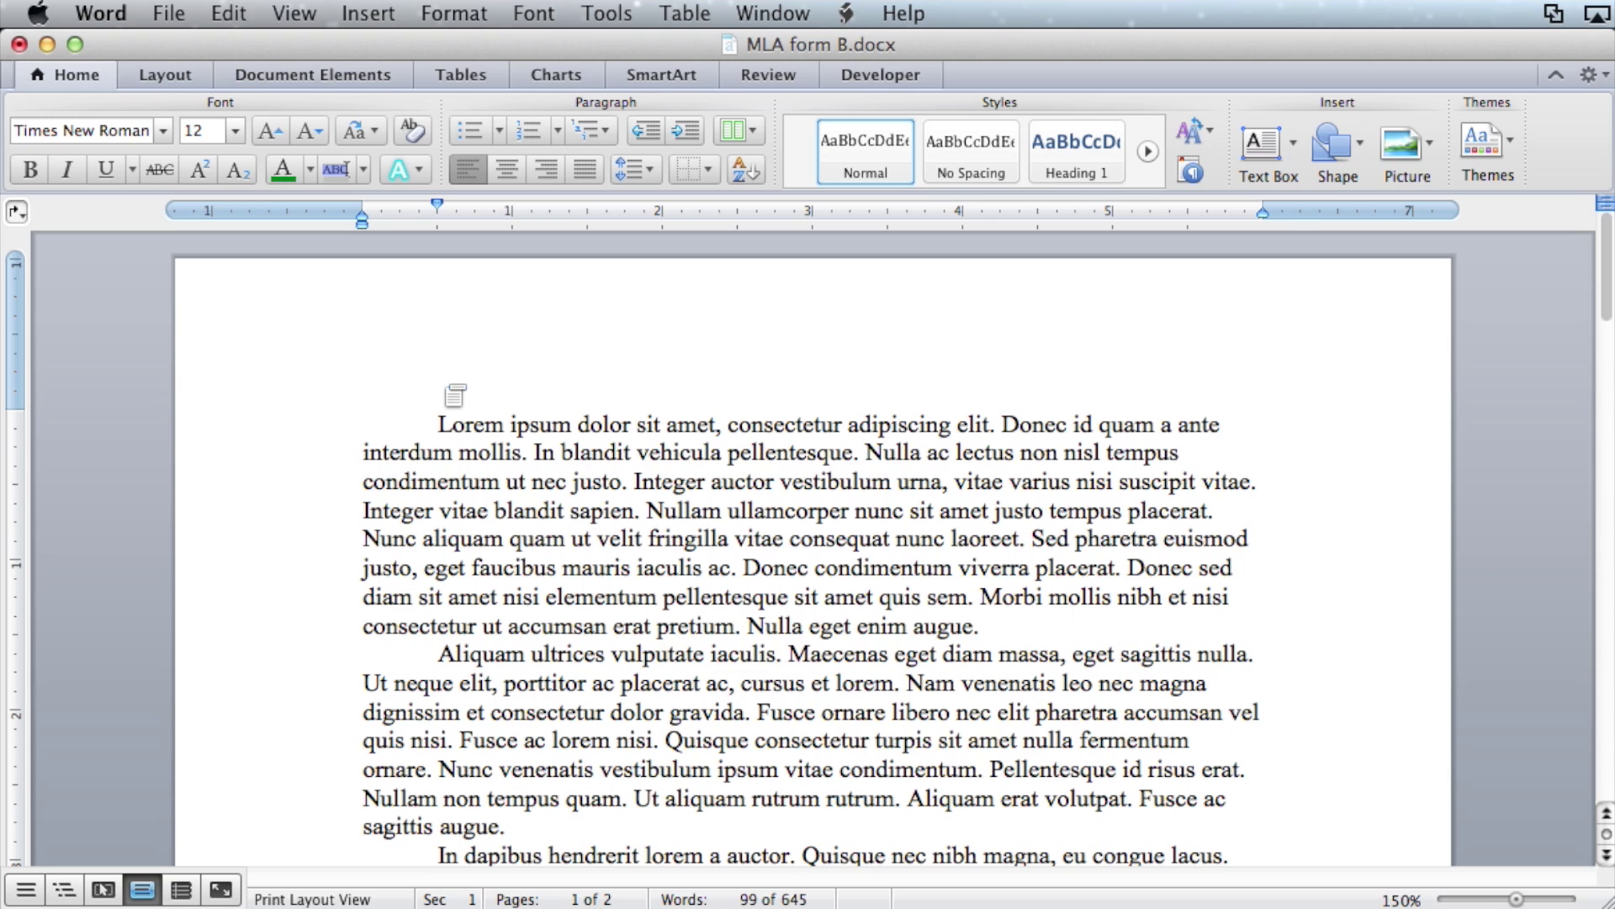
click(154, 78)
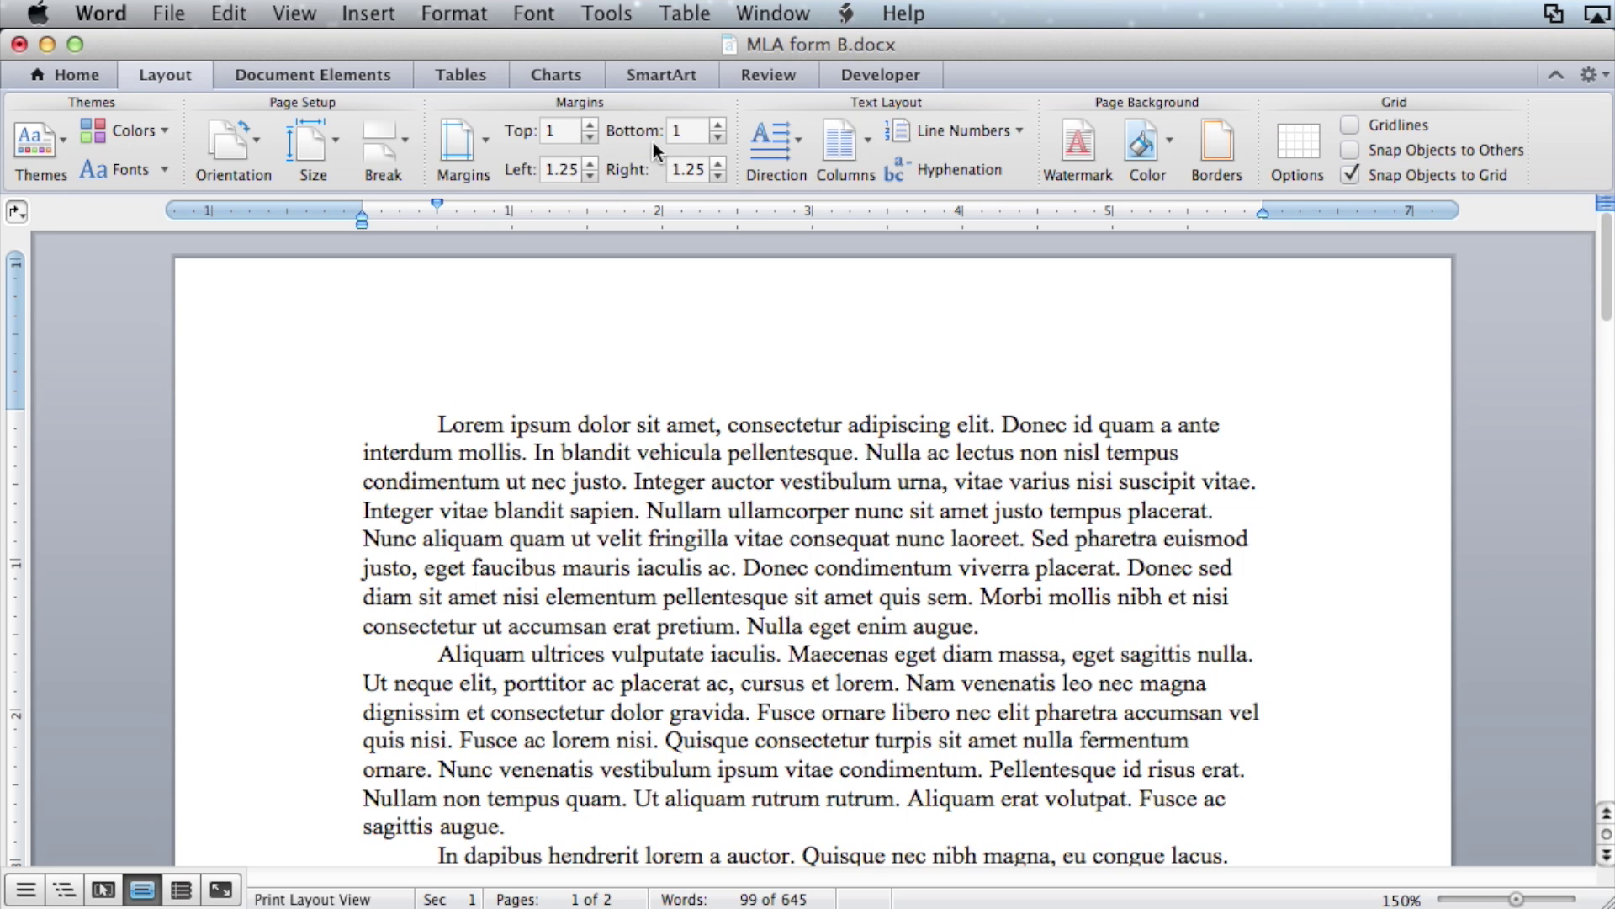
Set all page margins to 1 inch with the Normal margin preset.
click(590, 176)
click(590, 176)
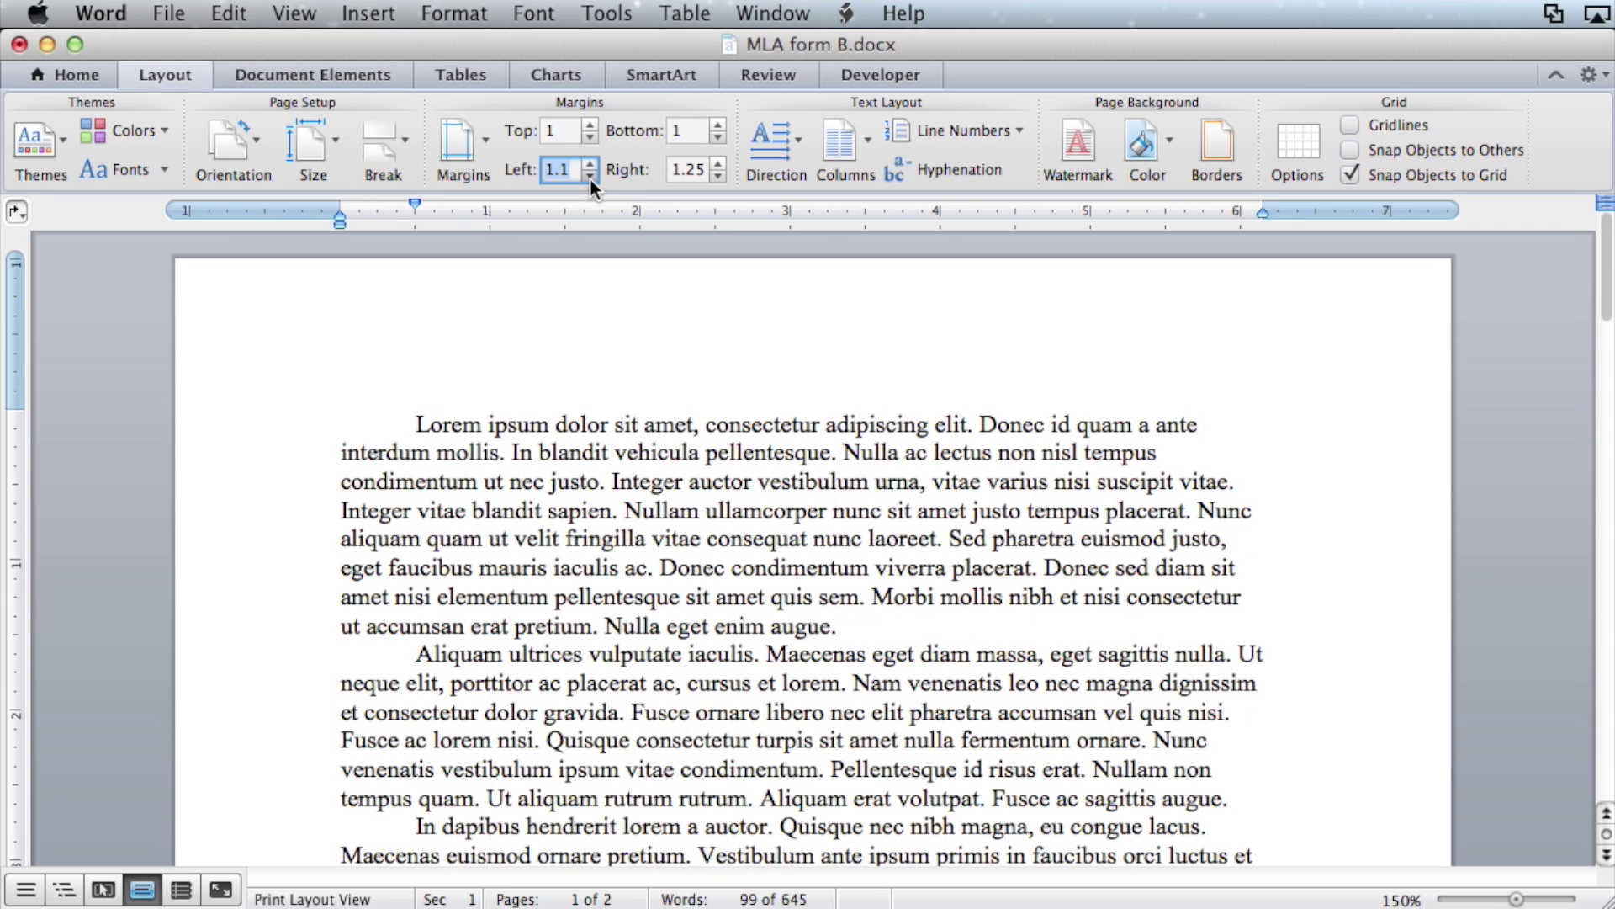
click(485, 142)
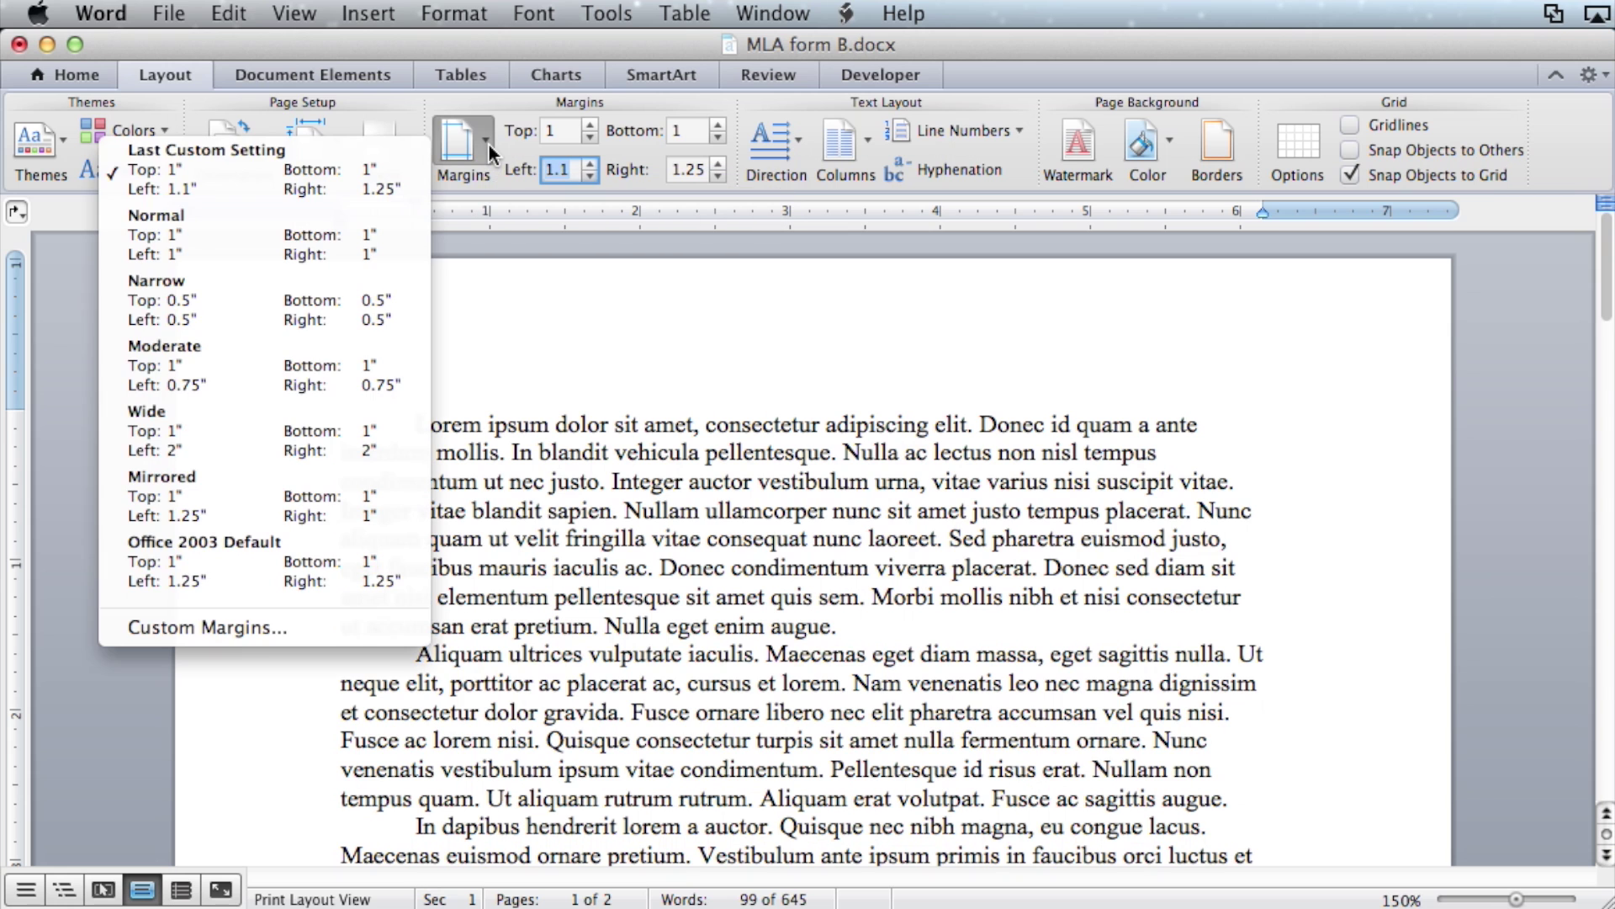
click(200, 234)
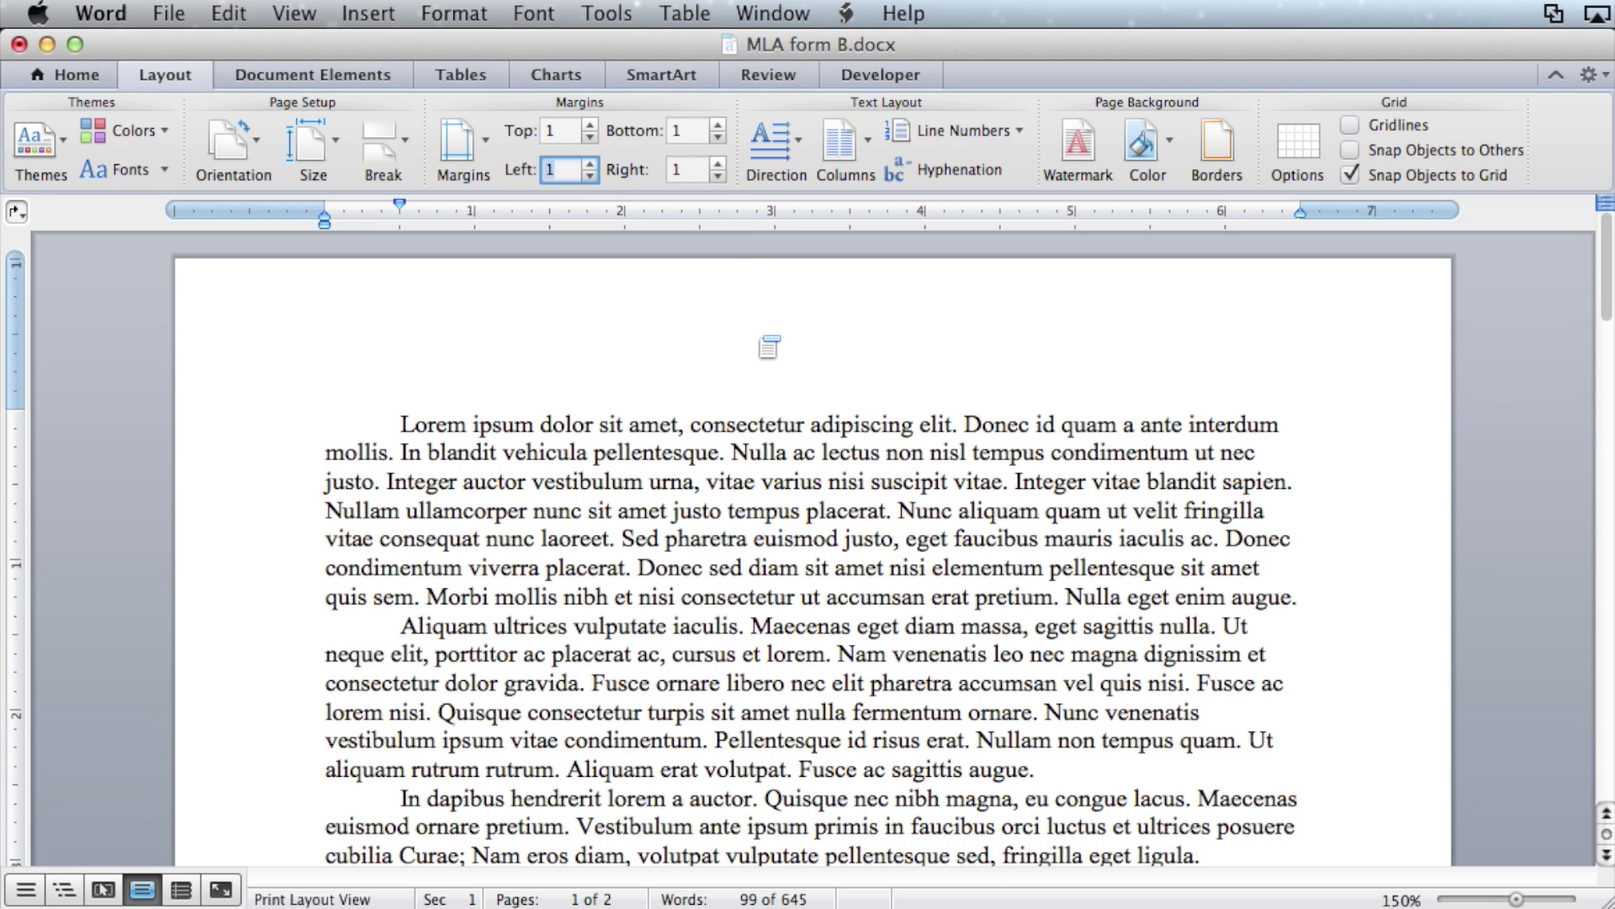
Apply Times New Roman to the entire essay text.
click(114, 82)
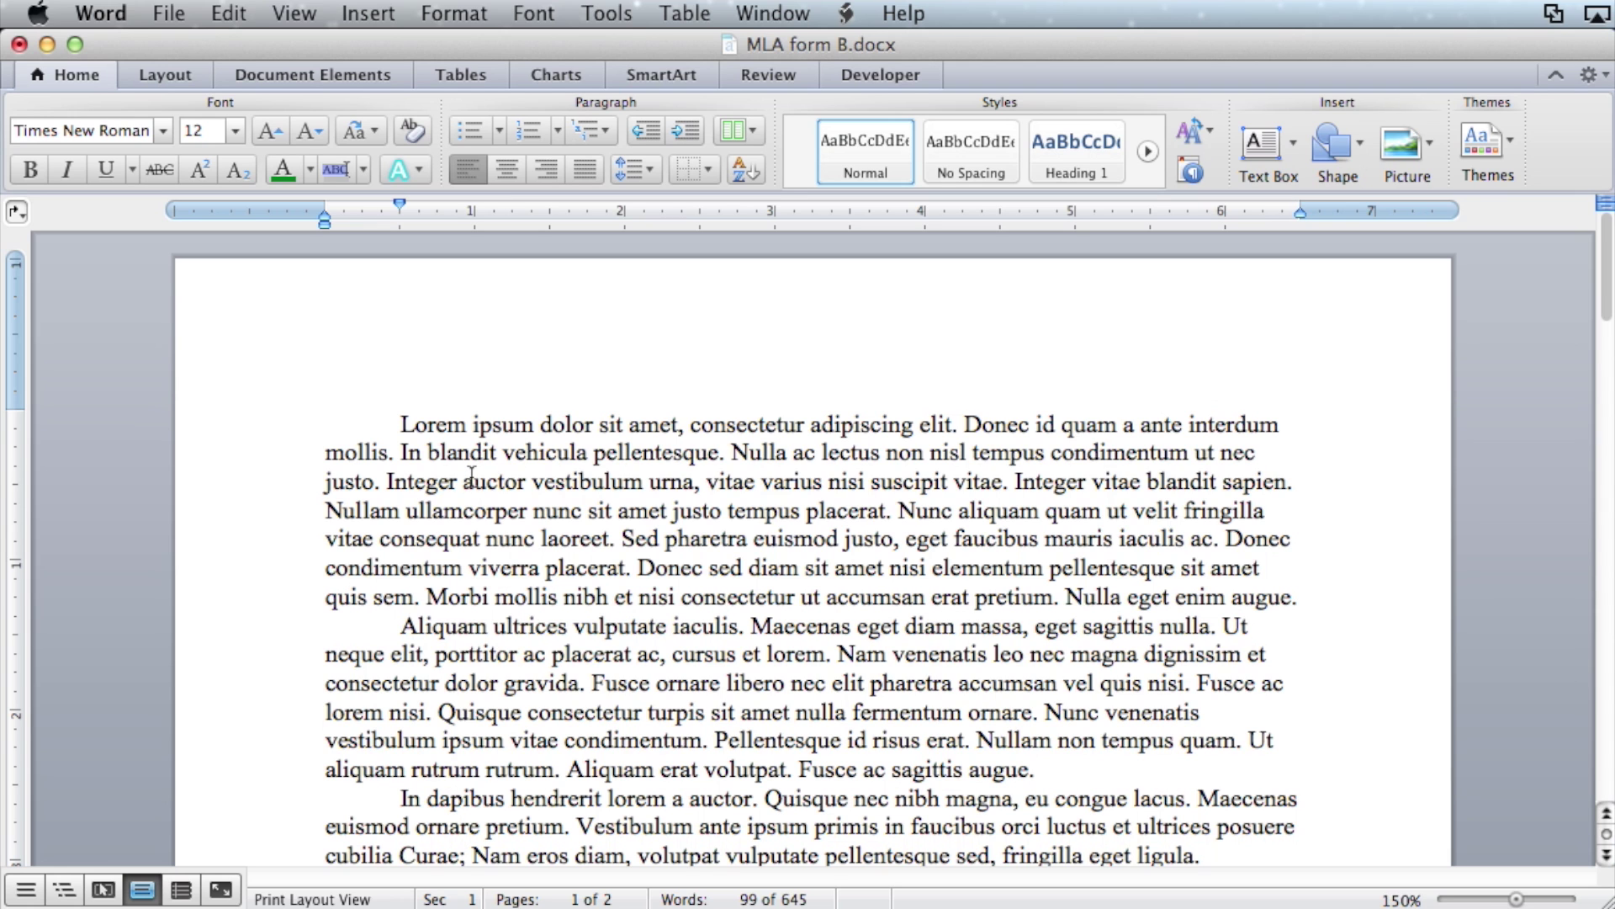
key(super+a)
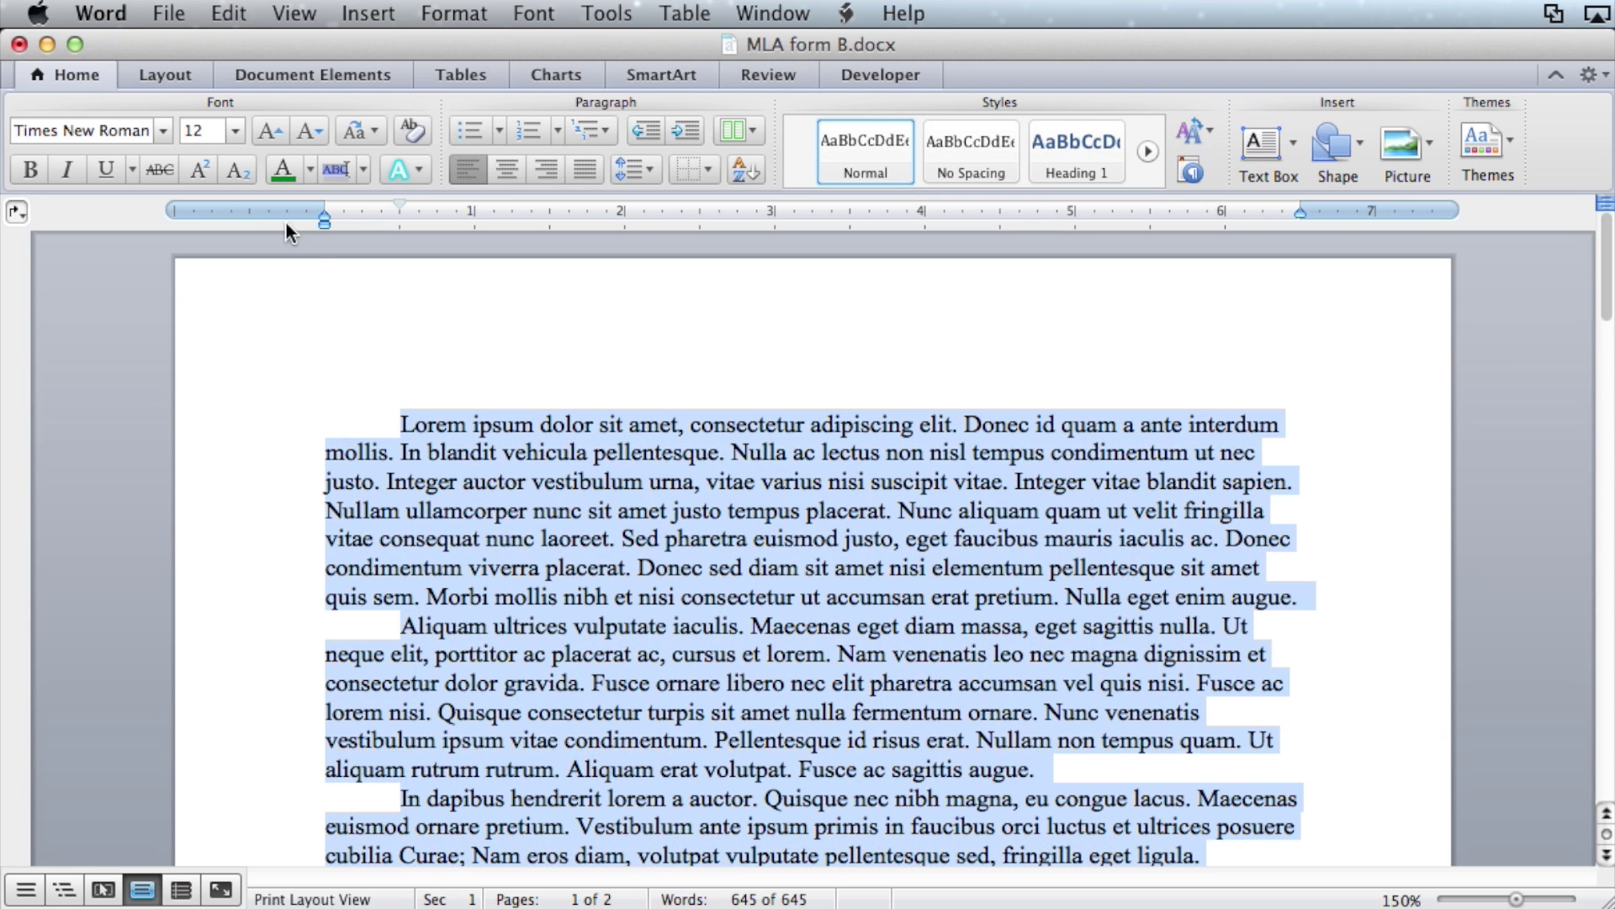
click(163, 131)
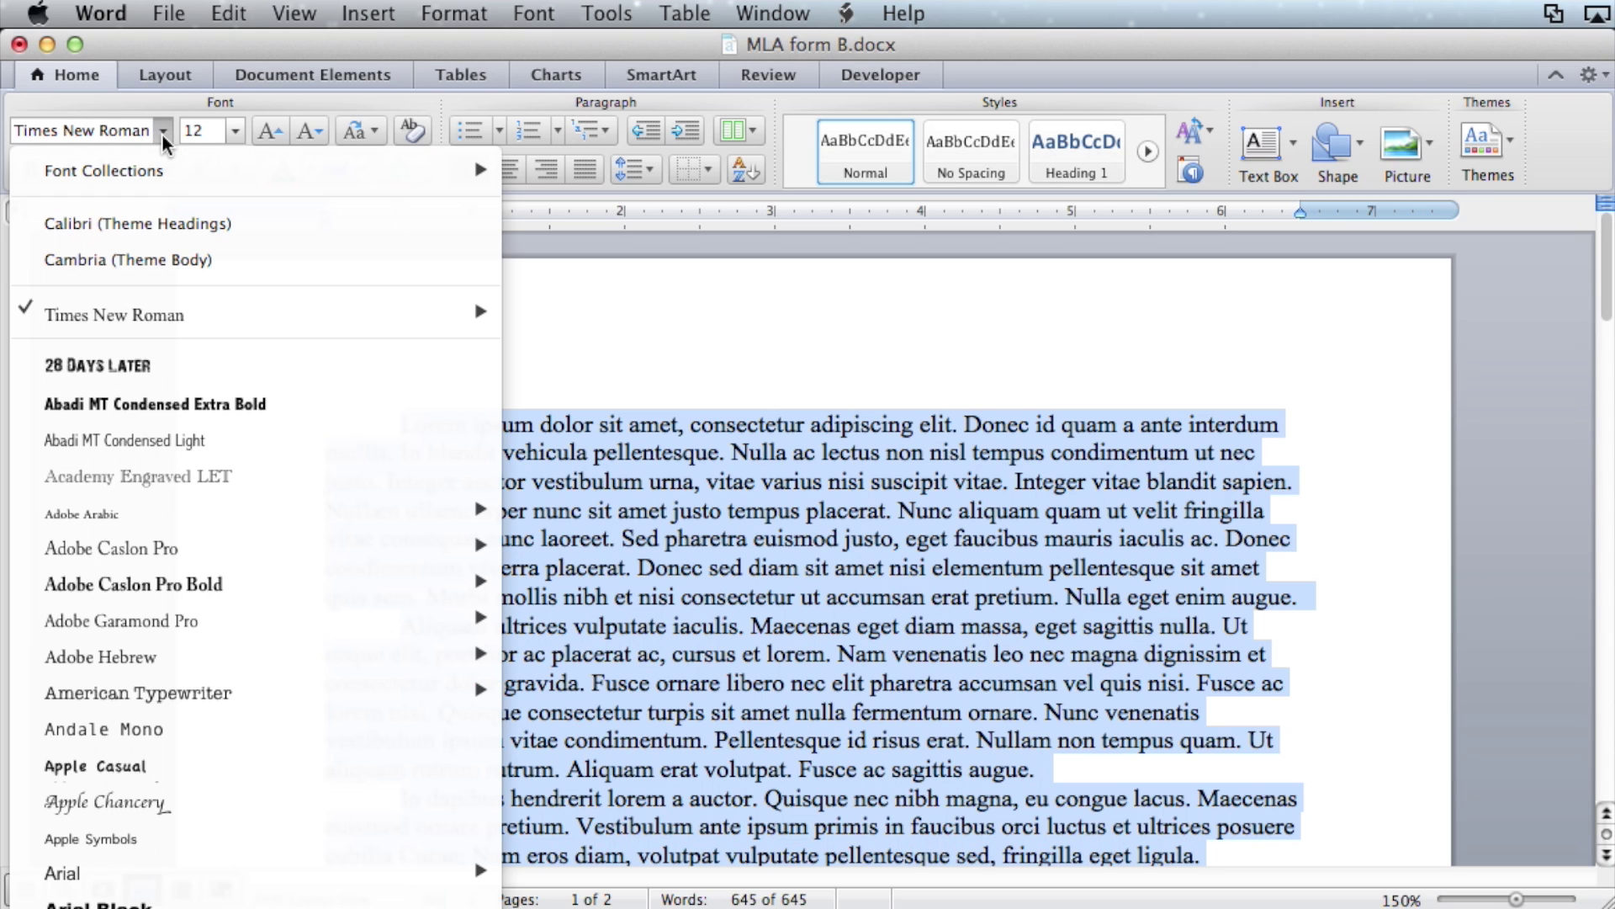
mouse_move(193, 313)
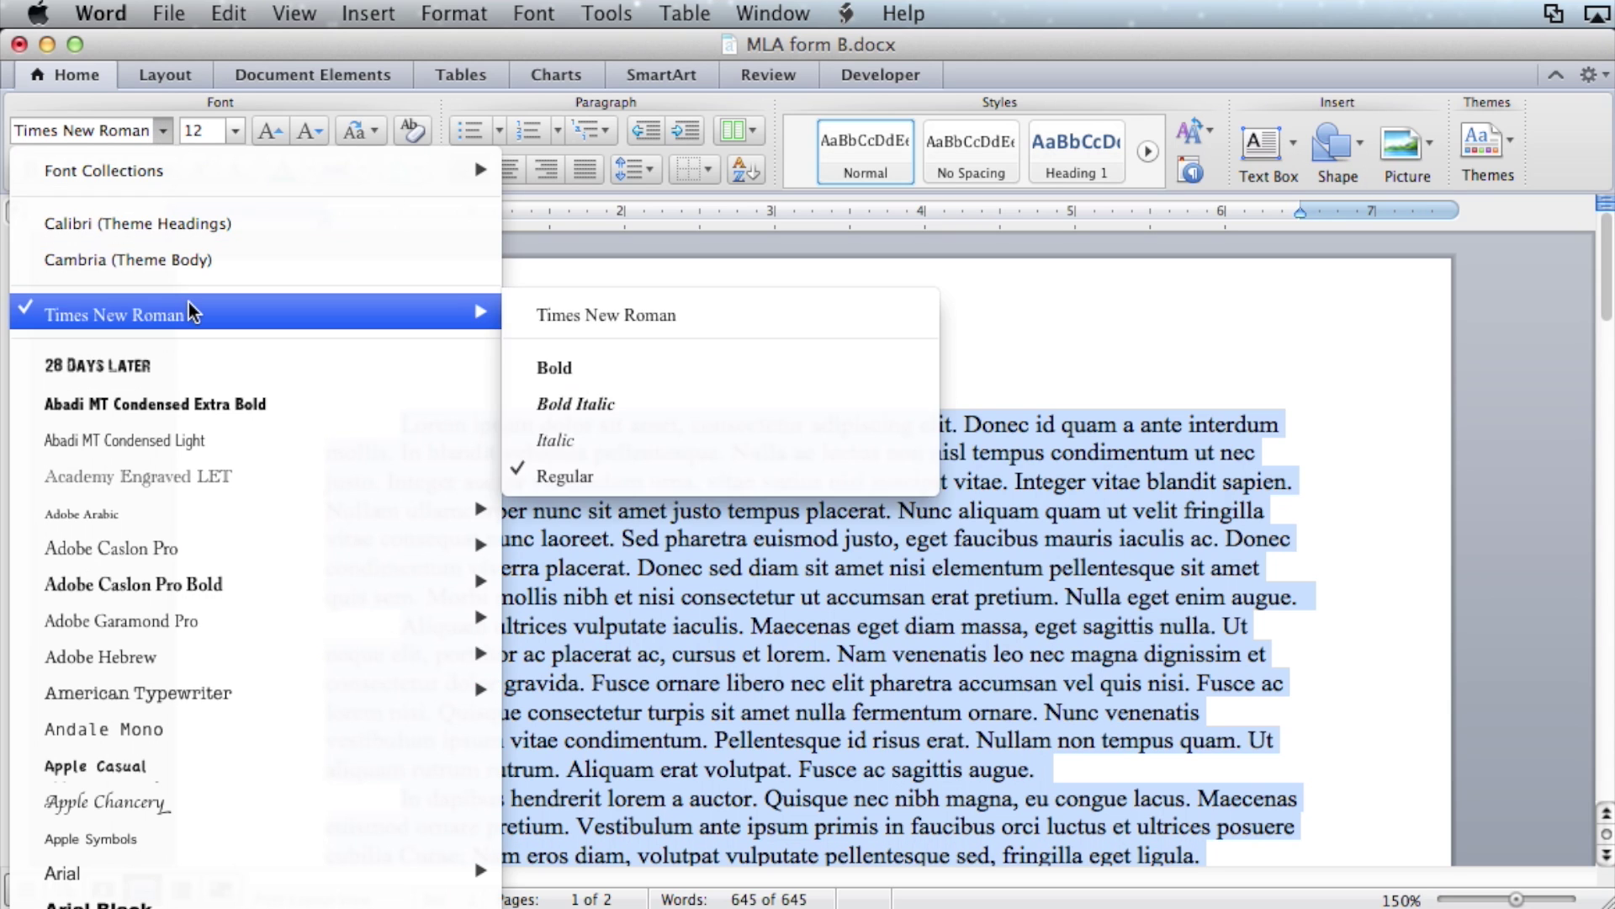
click(556, 317)
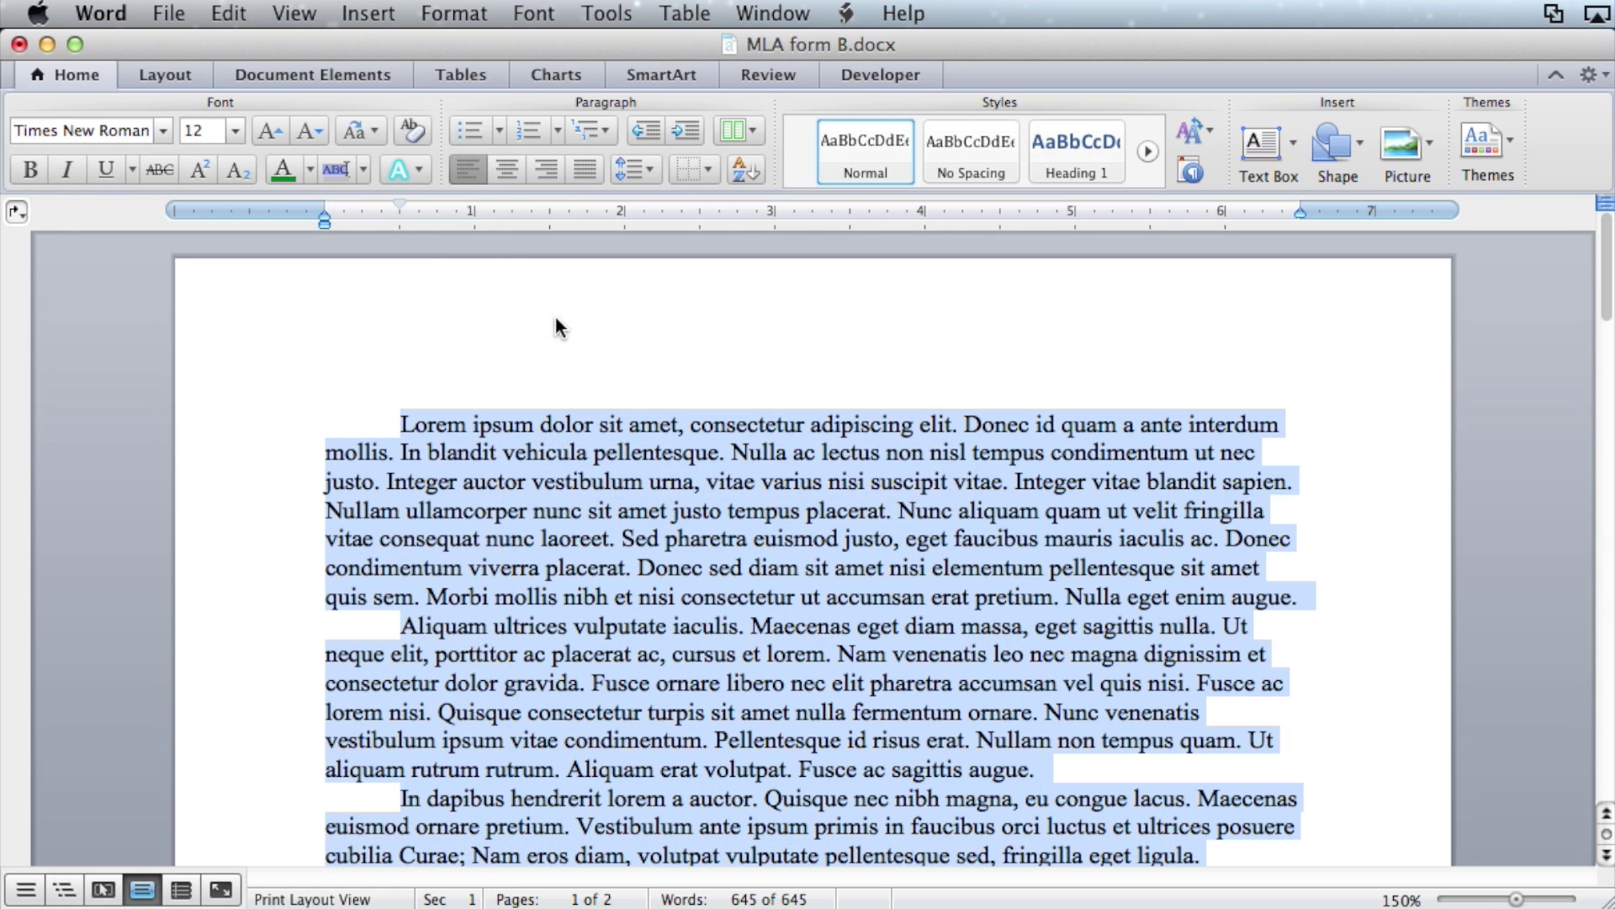
click(436, 448)
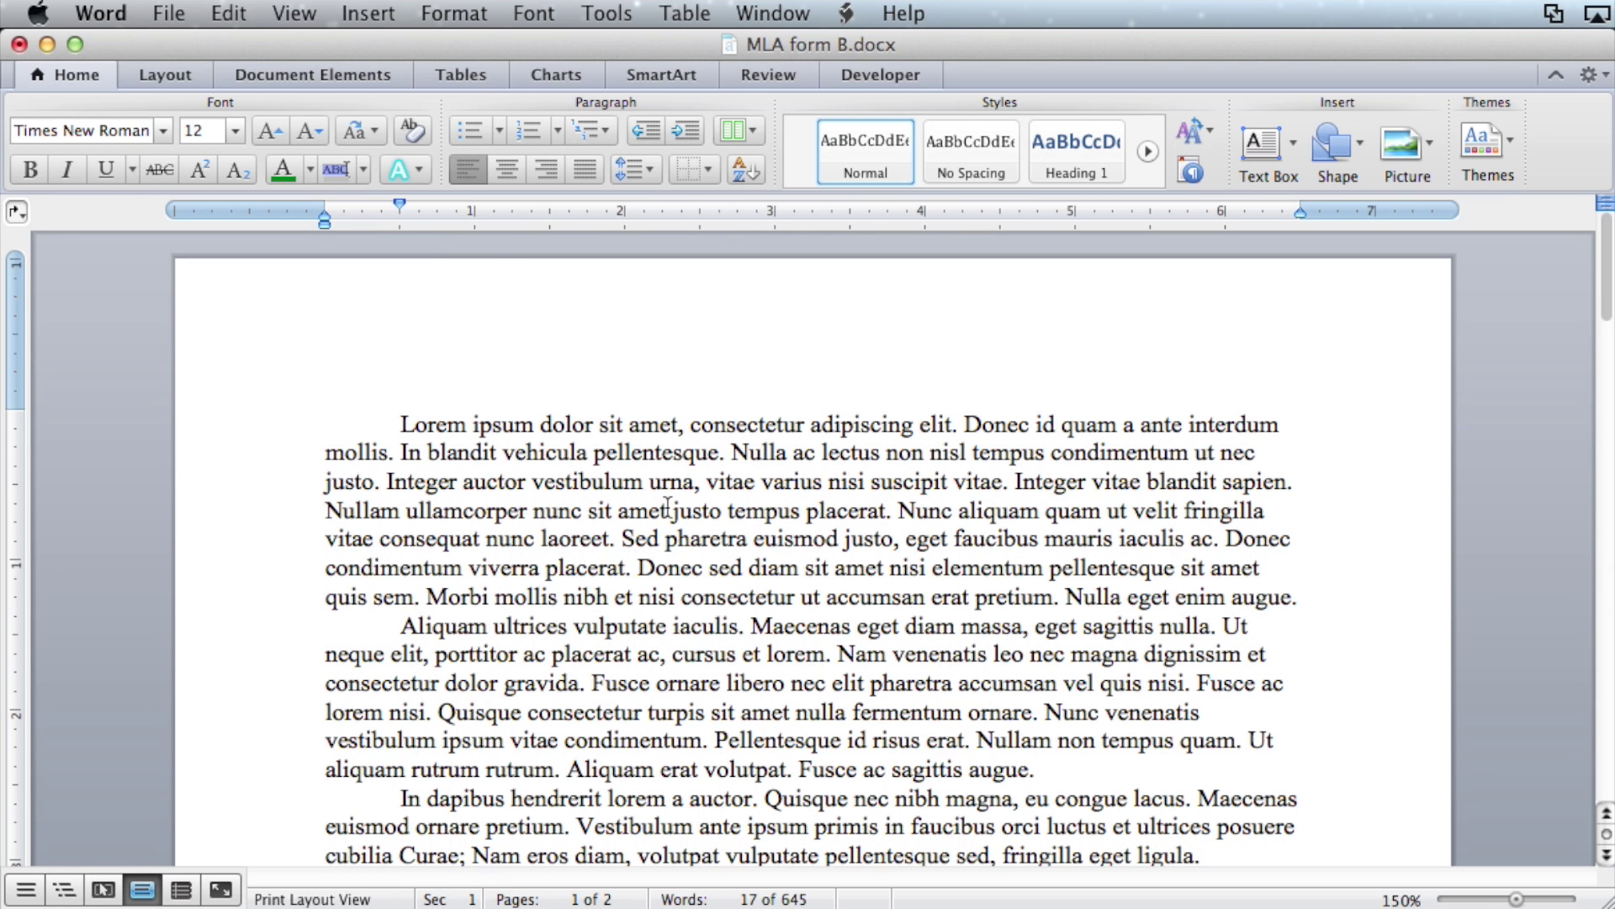
Add heading lines at the top with the student's name and the instructor's name.
key(super+Home)
key(Return)
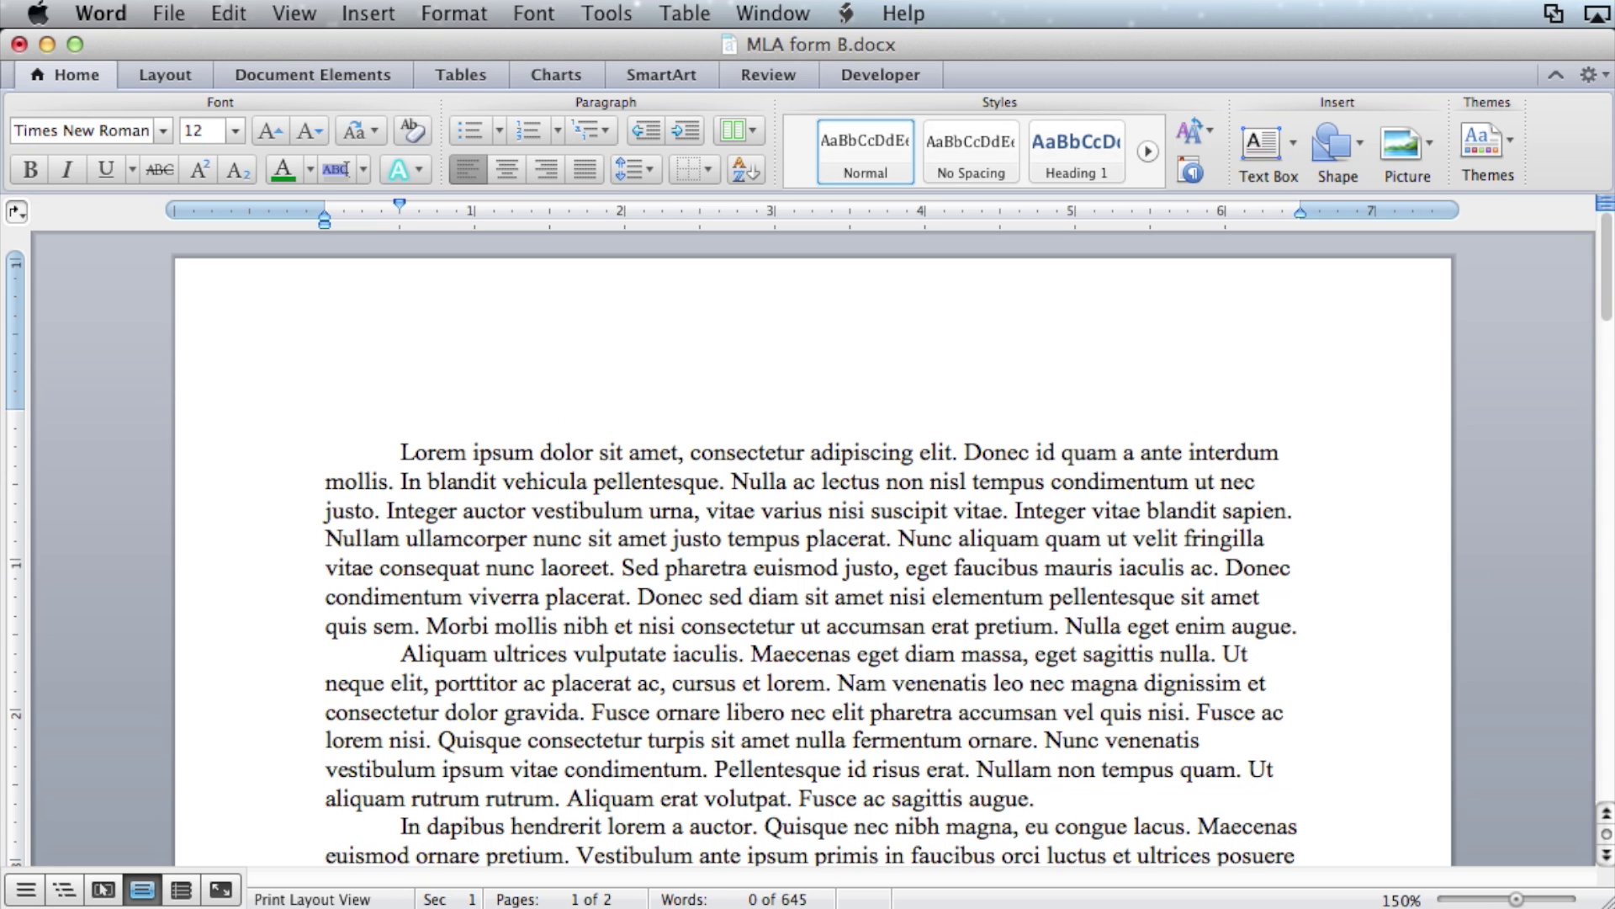
click(324, 423)
text(Sally Frost)
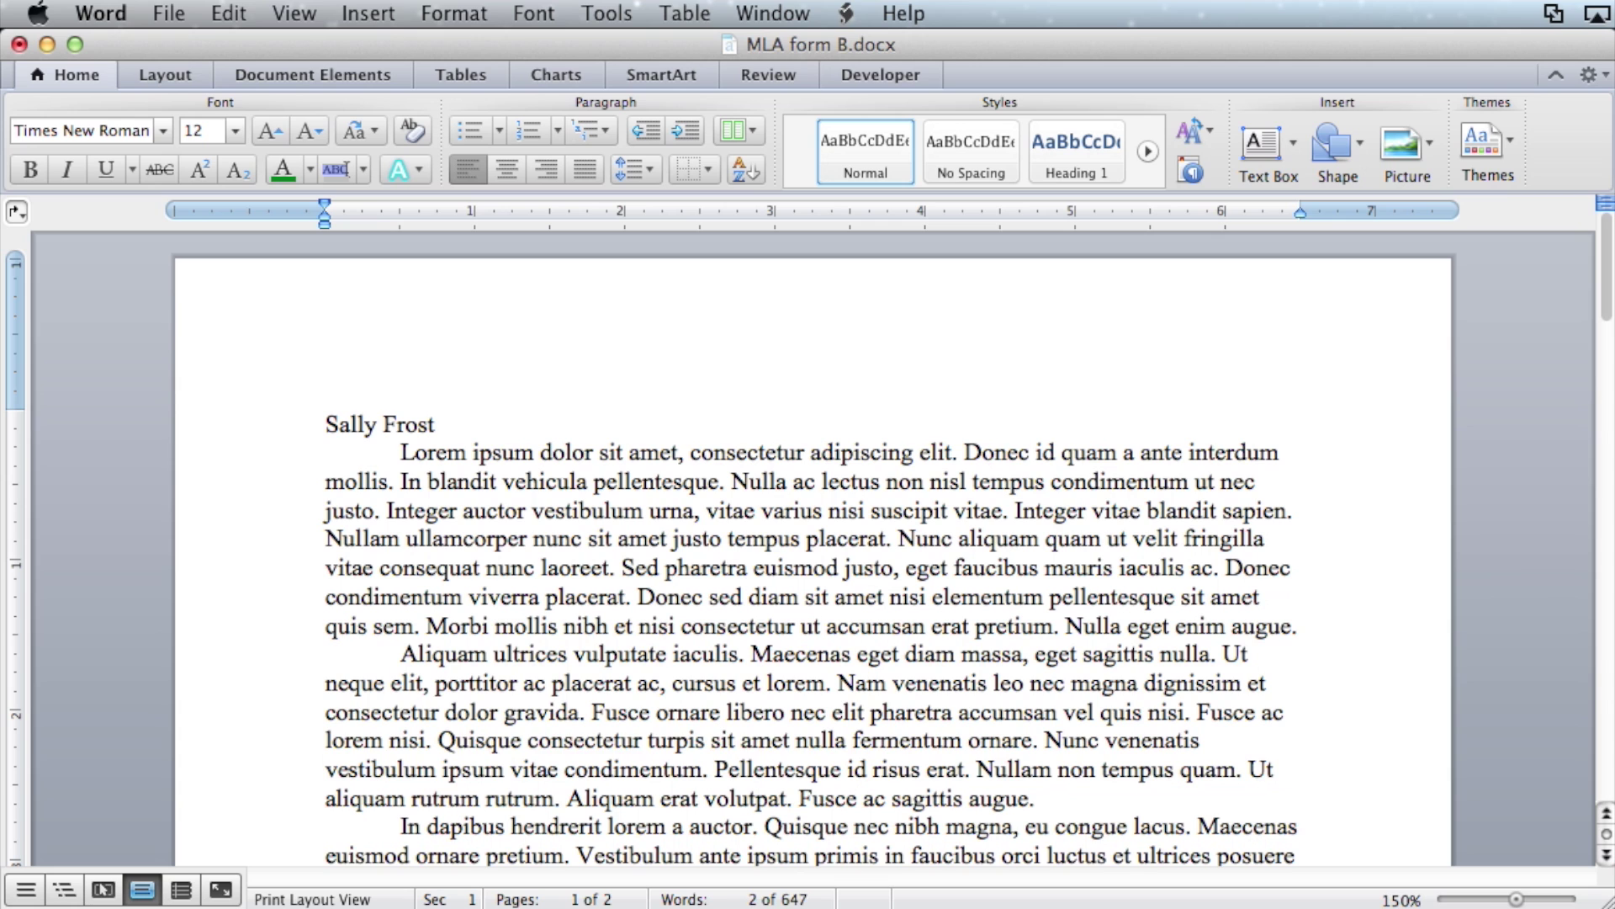
key(Return)
text(Mr.)
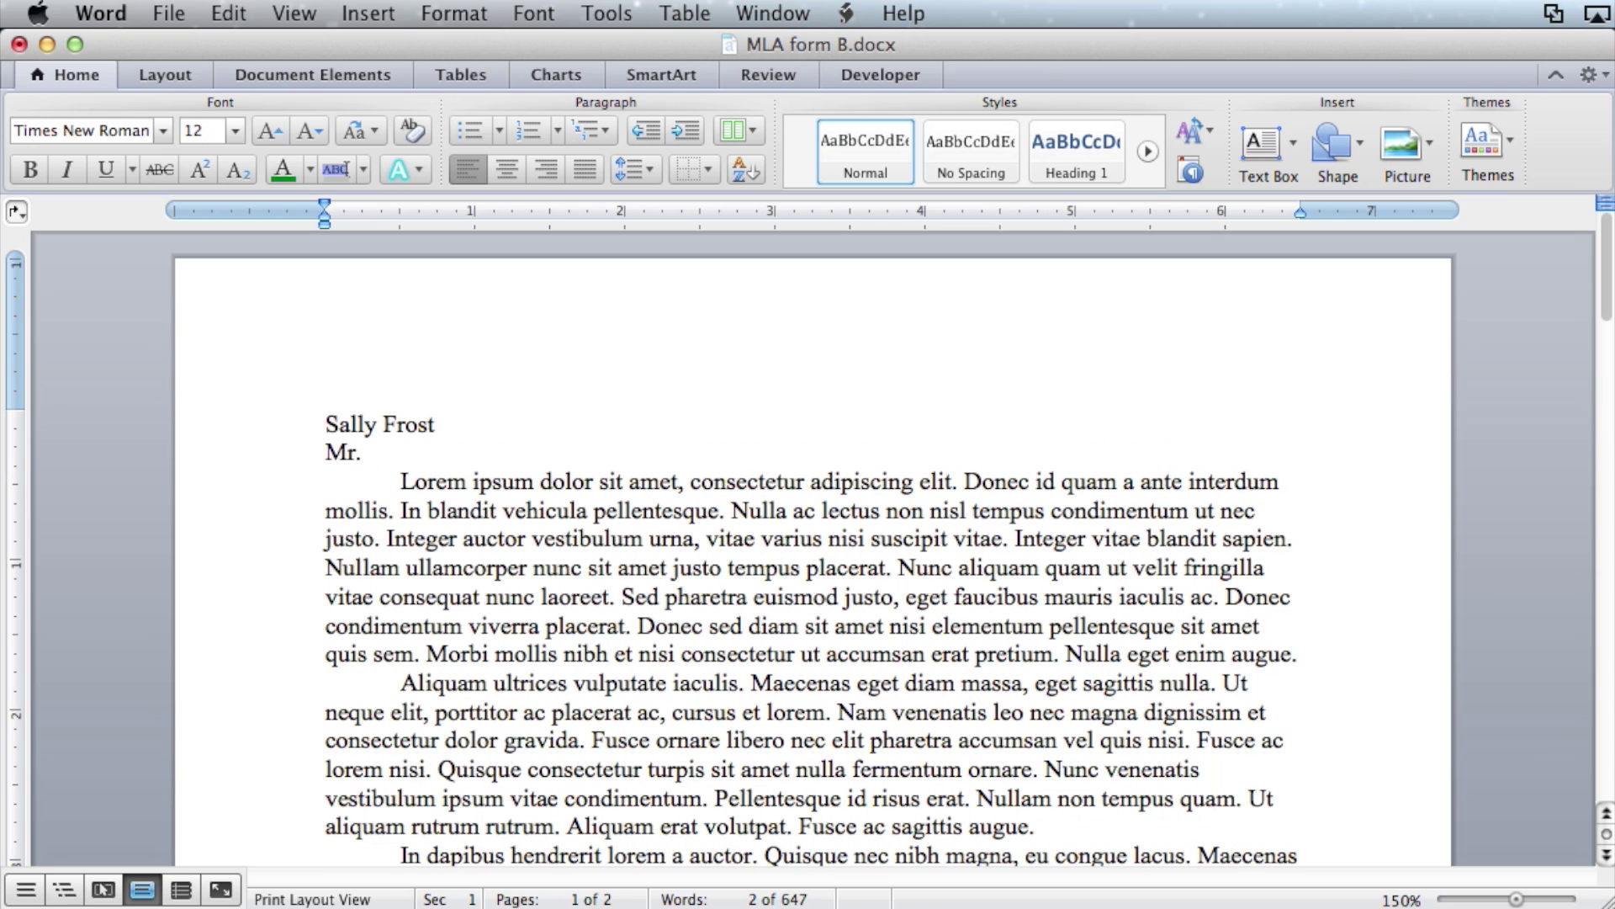
text( McNair)
key(Return)
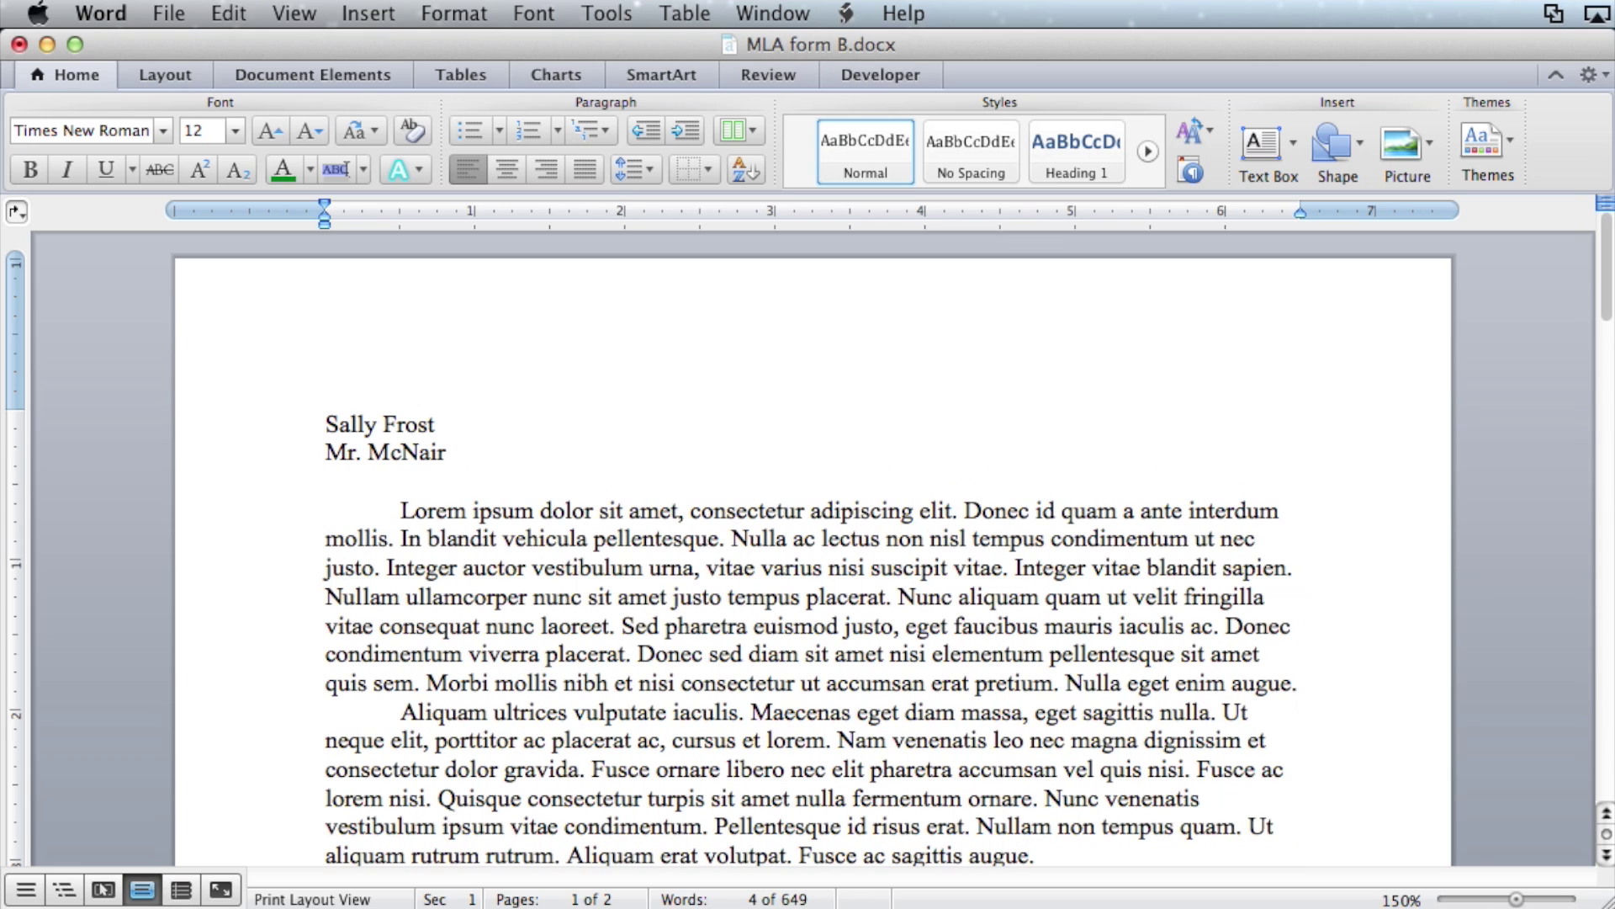
Add the course line 'English 1010' and the date '6 February 2012'.
text(English 1010)
key(Return)
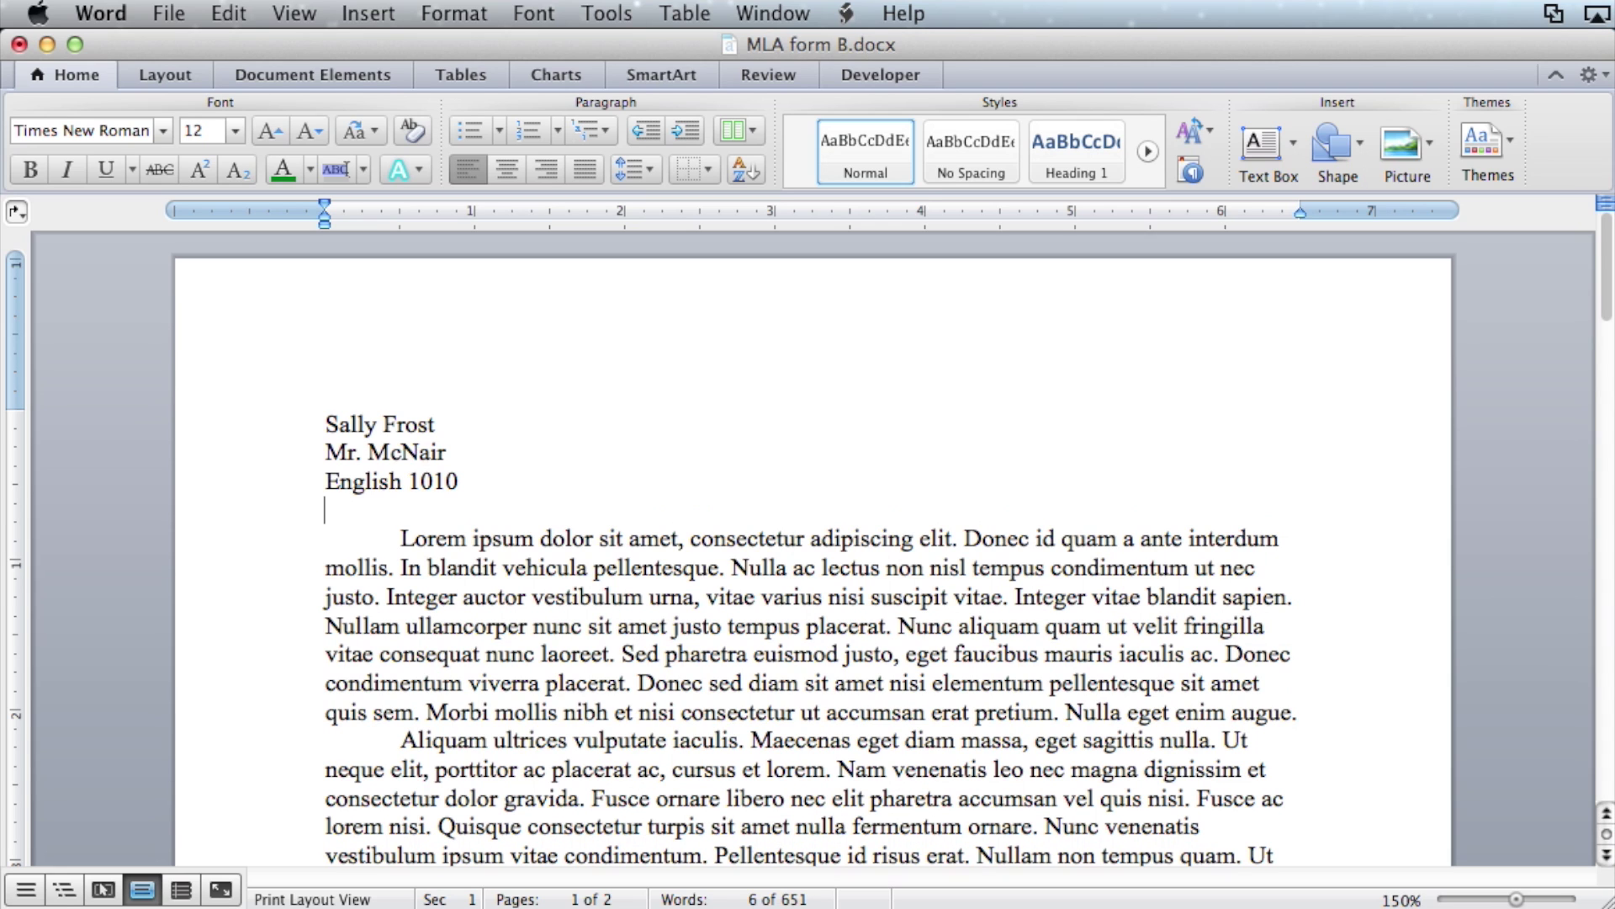
text(6 February)
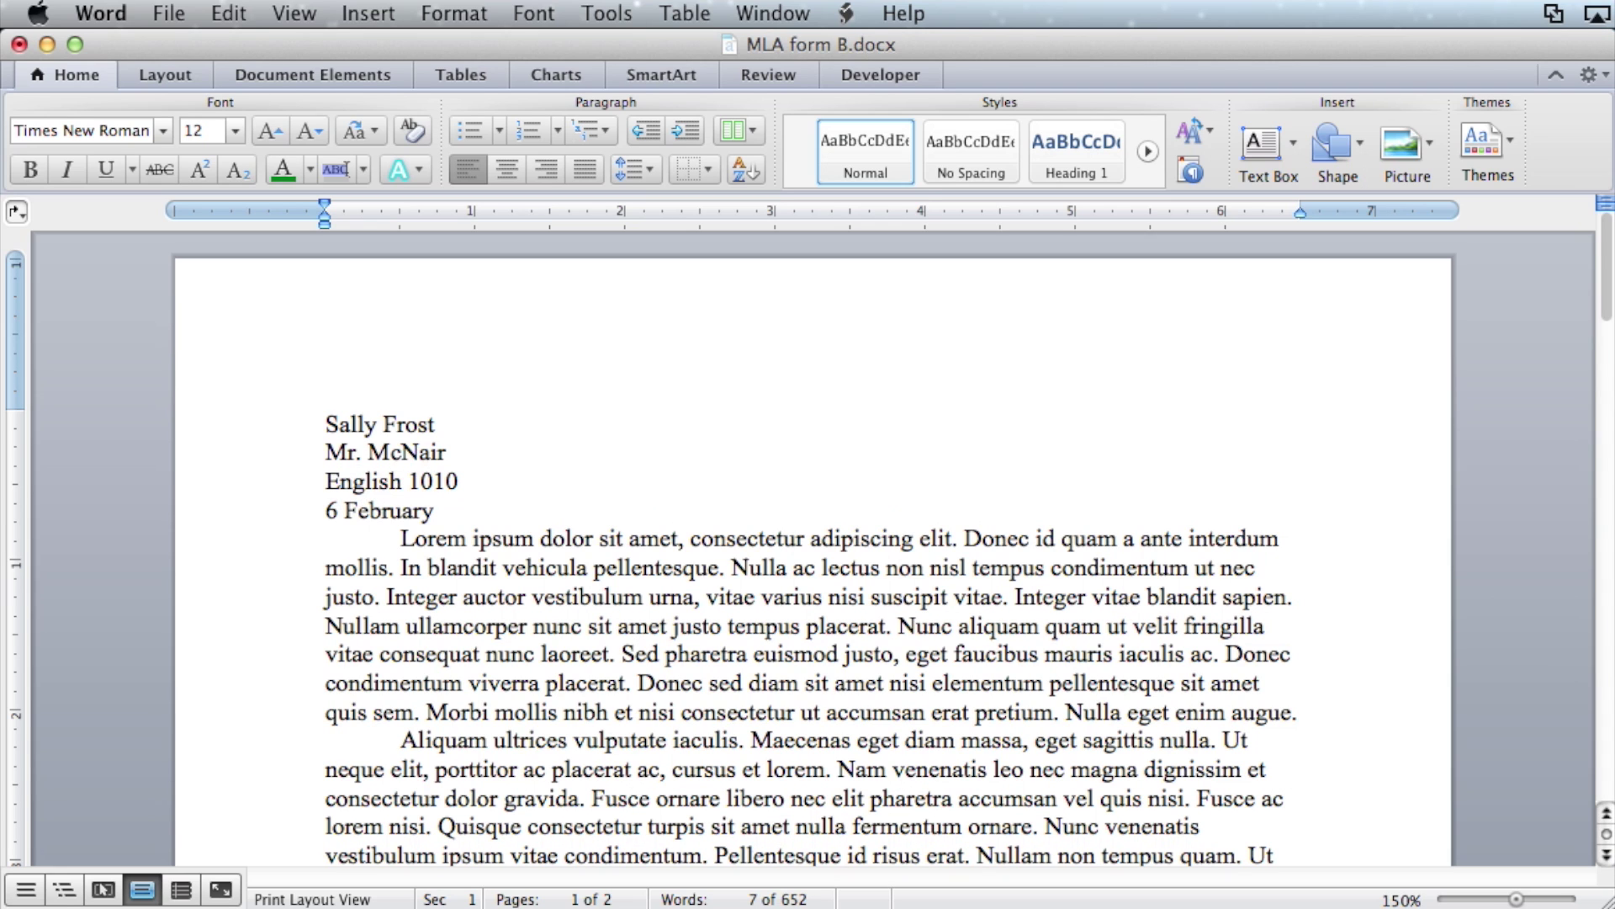
text( 2010)
key(BackSpace)
text(2)
double_click(329, 509)
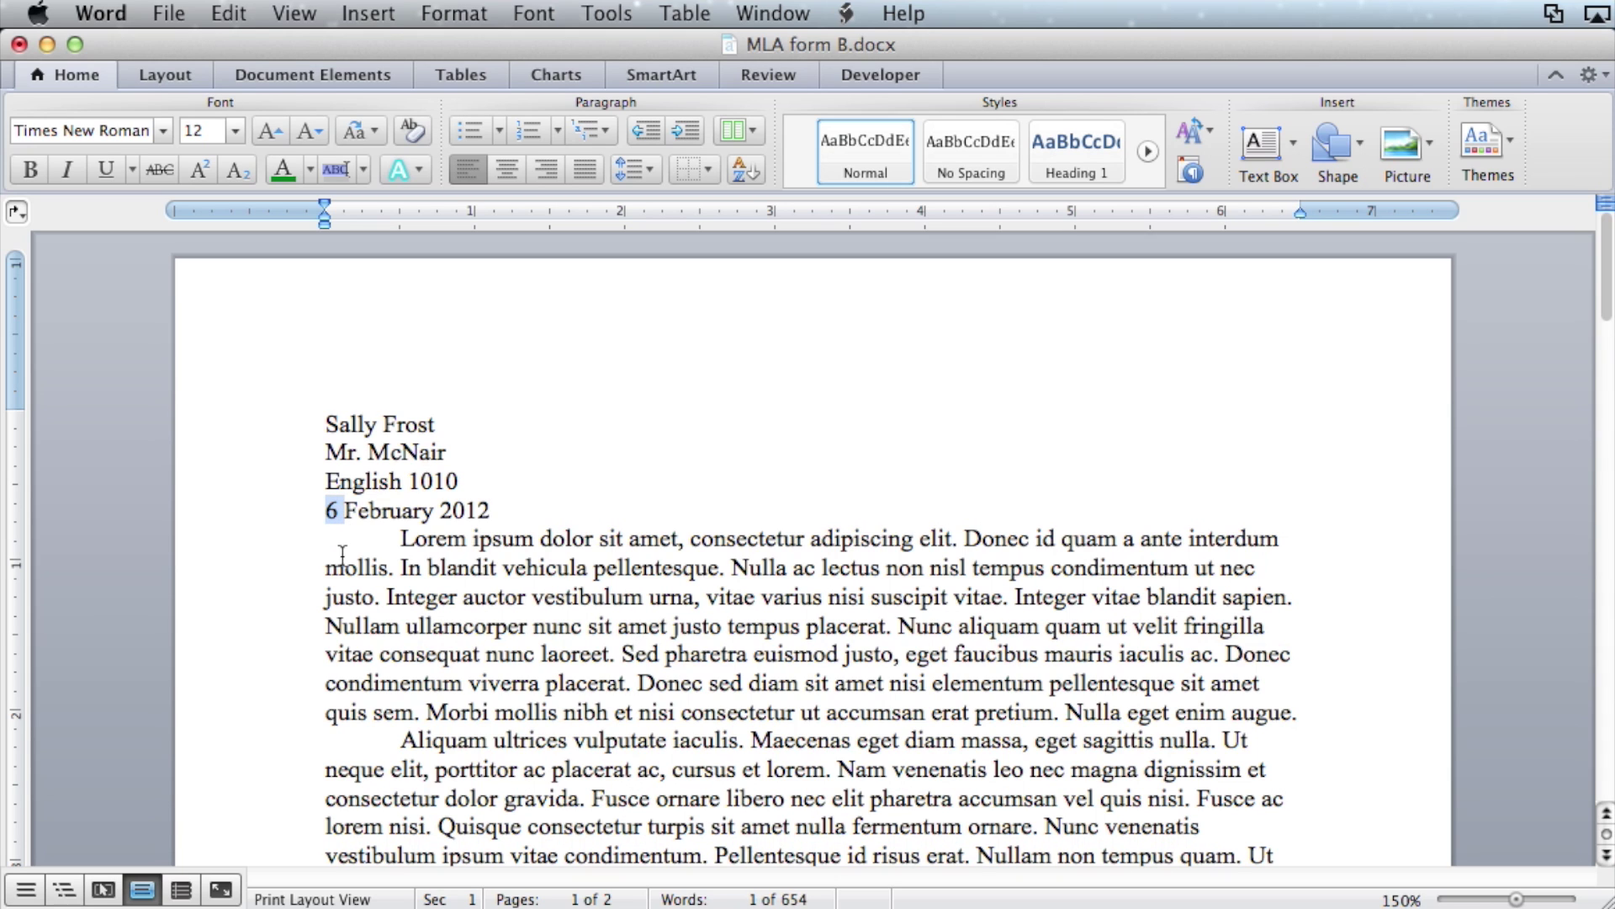
drag(345, 510, 500, 512)
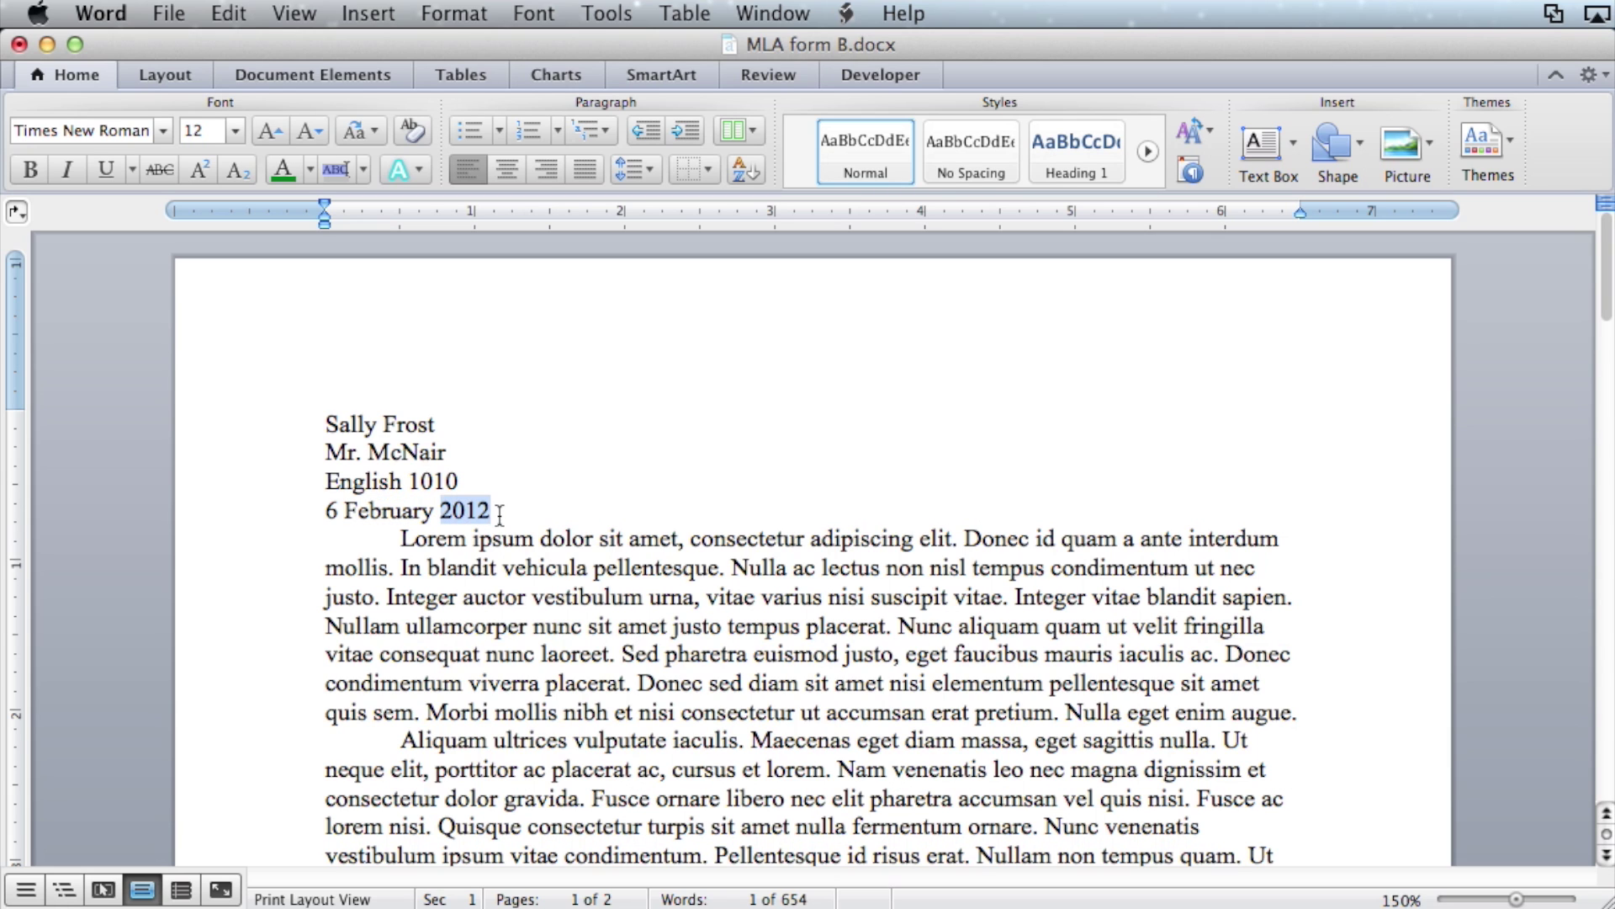
click(499, 513)
Add the centred title 'This is the Essay Title' and place the cursor at the essay's end.
key(Return)
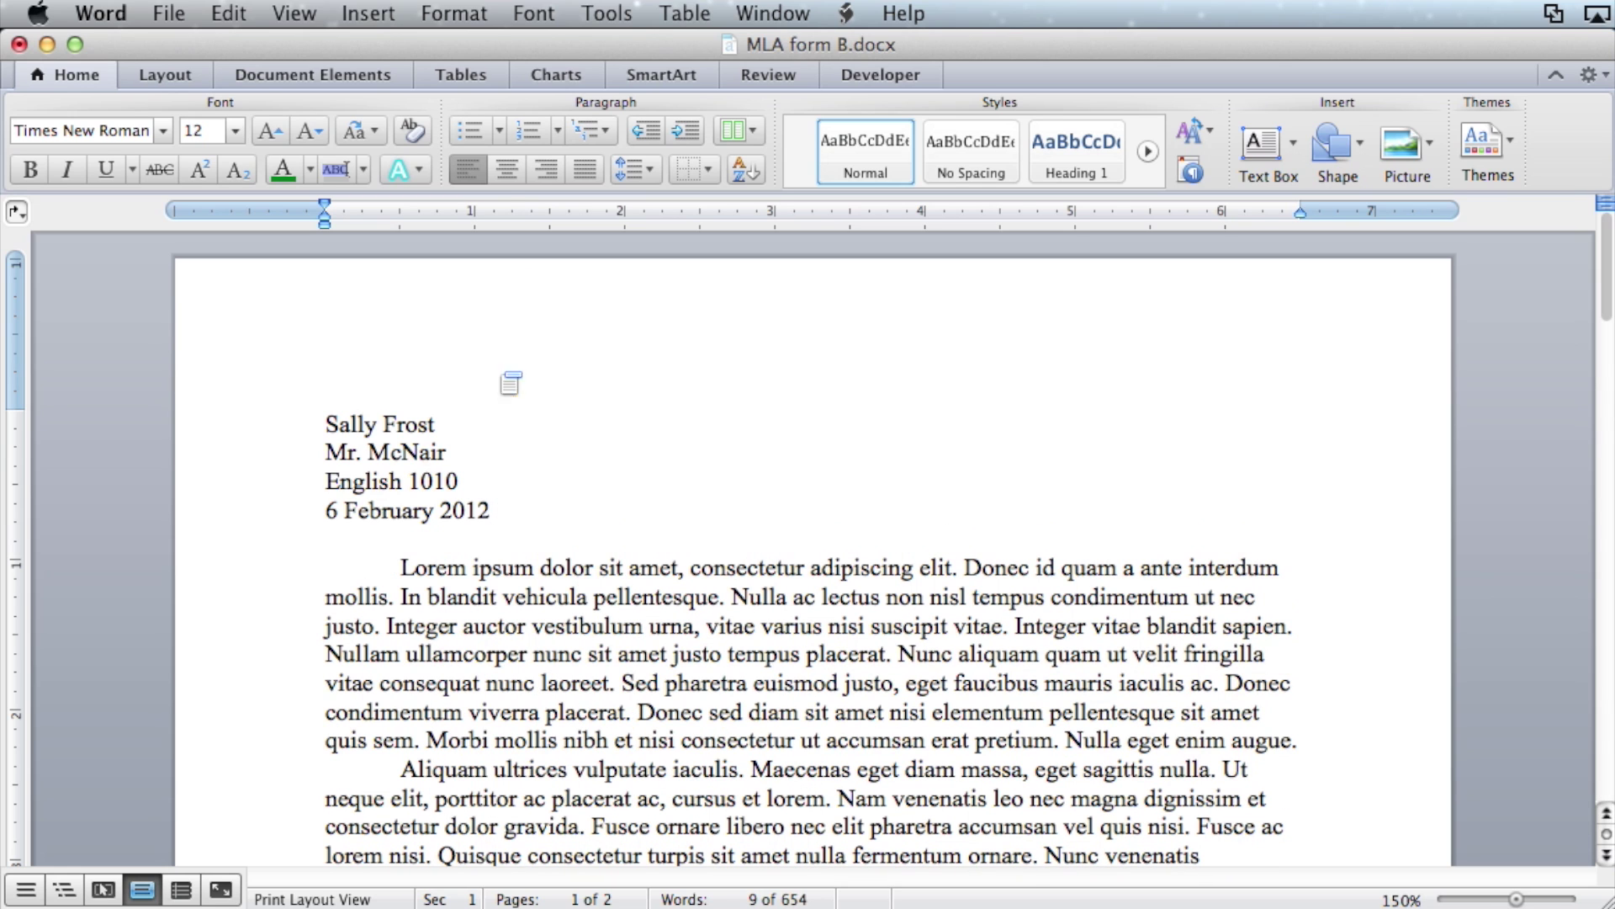
click(509, 176)
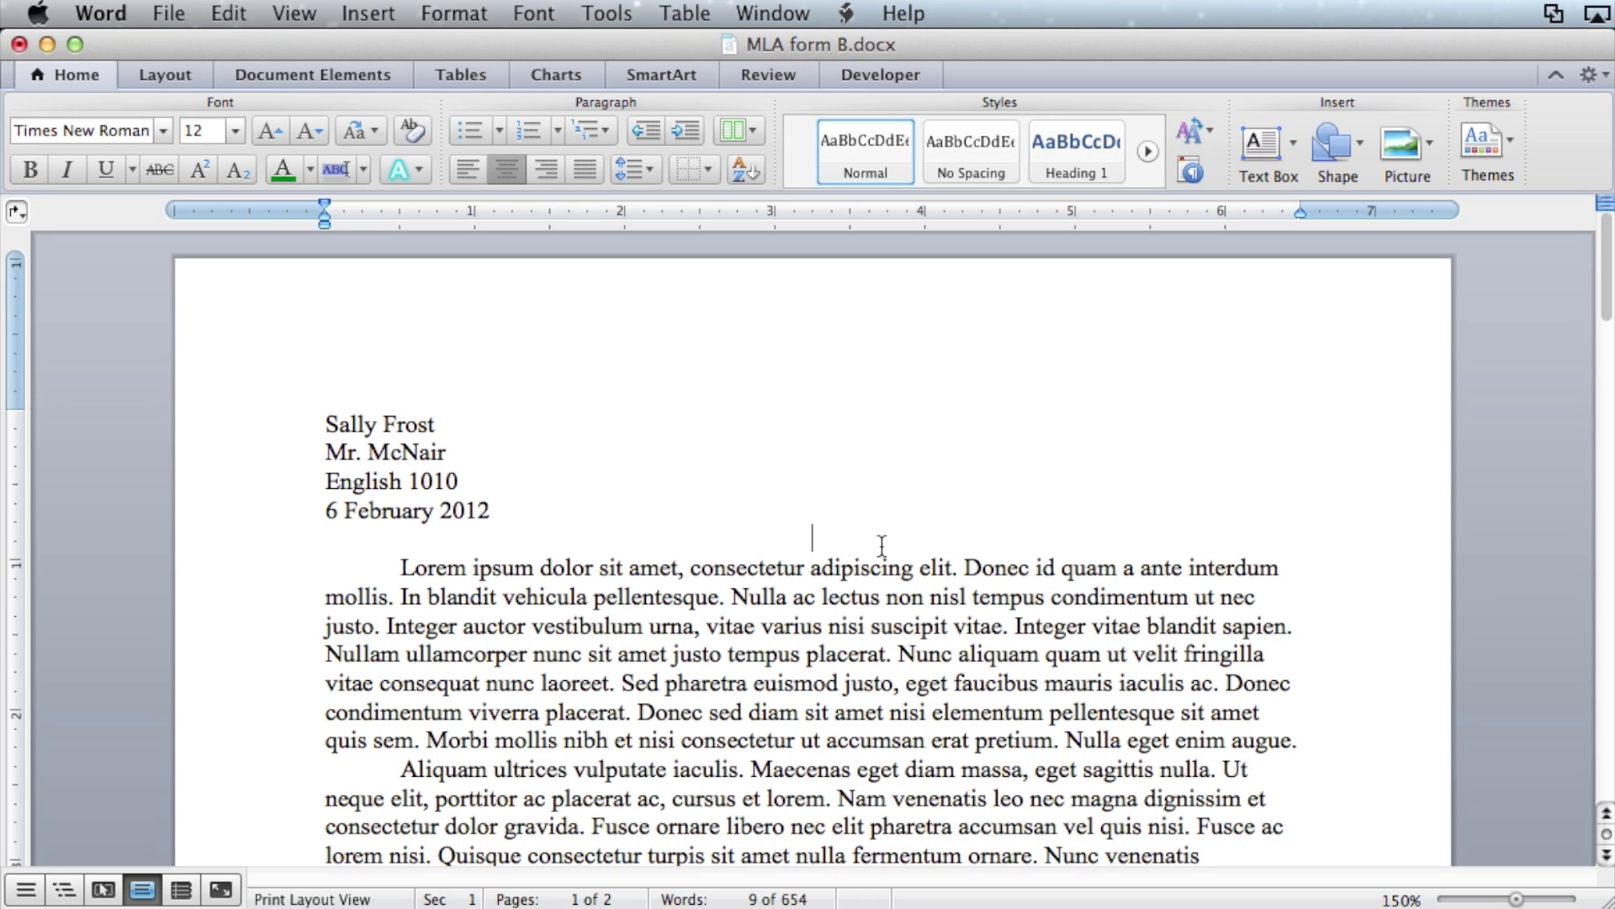
text(This is the Essay Title)
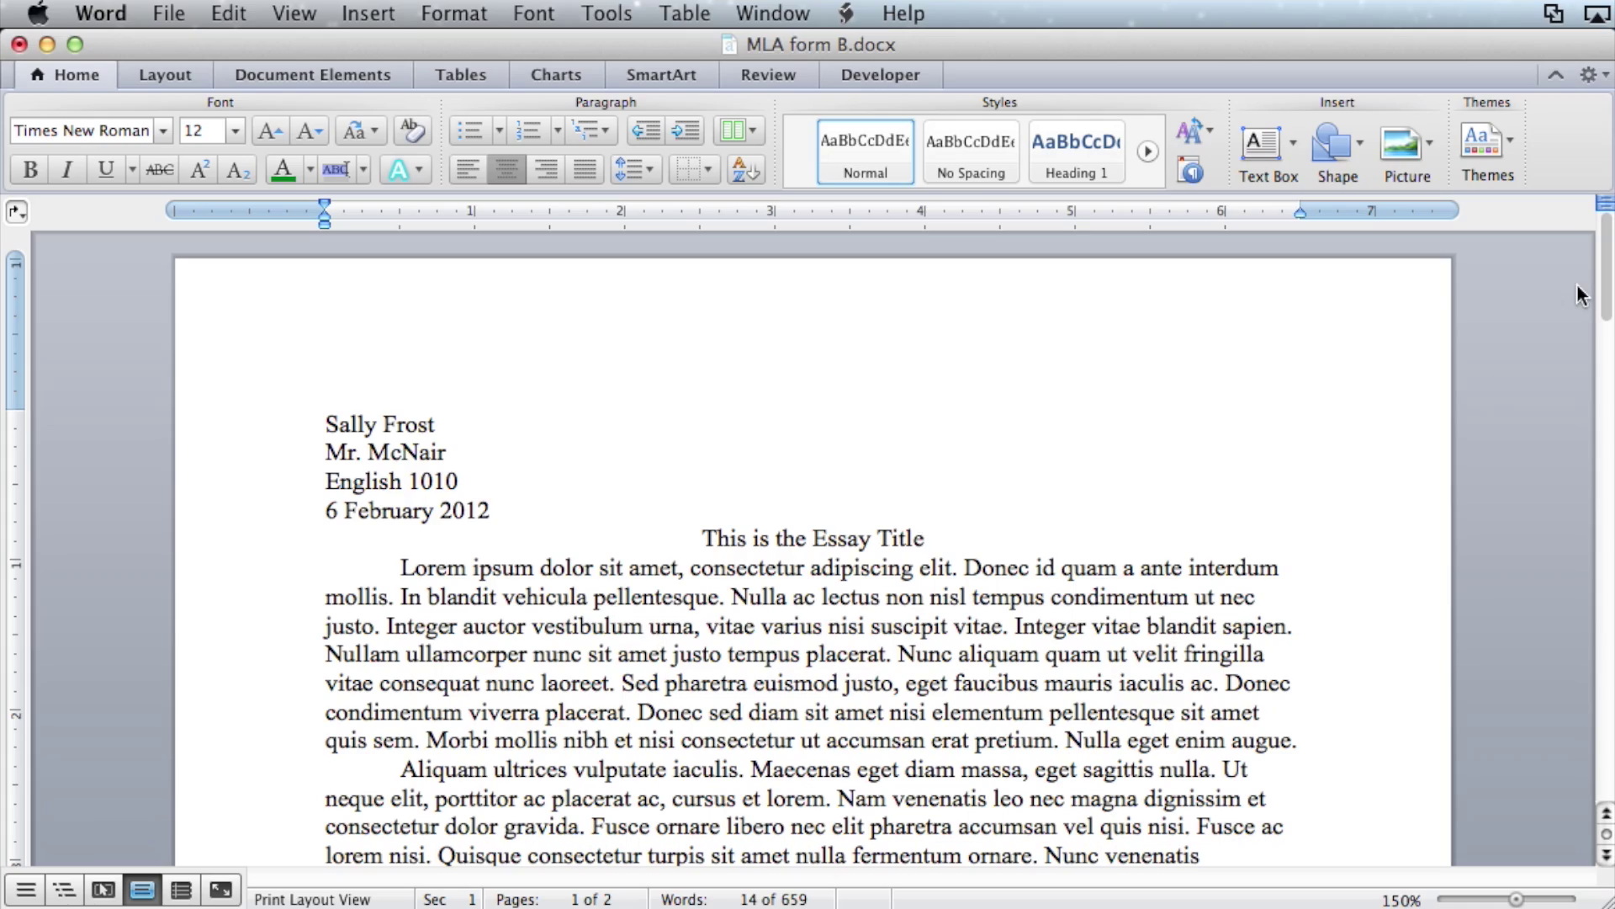
click(1607, 284)
drag(1607, 284, 1610, 613)
click(1168, 511)
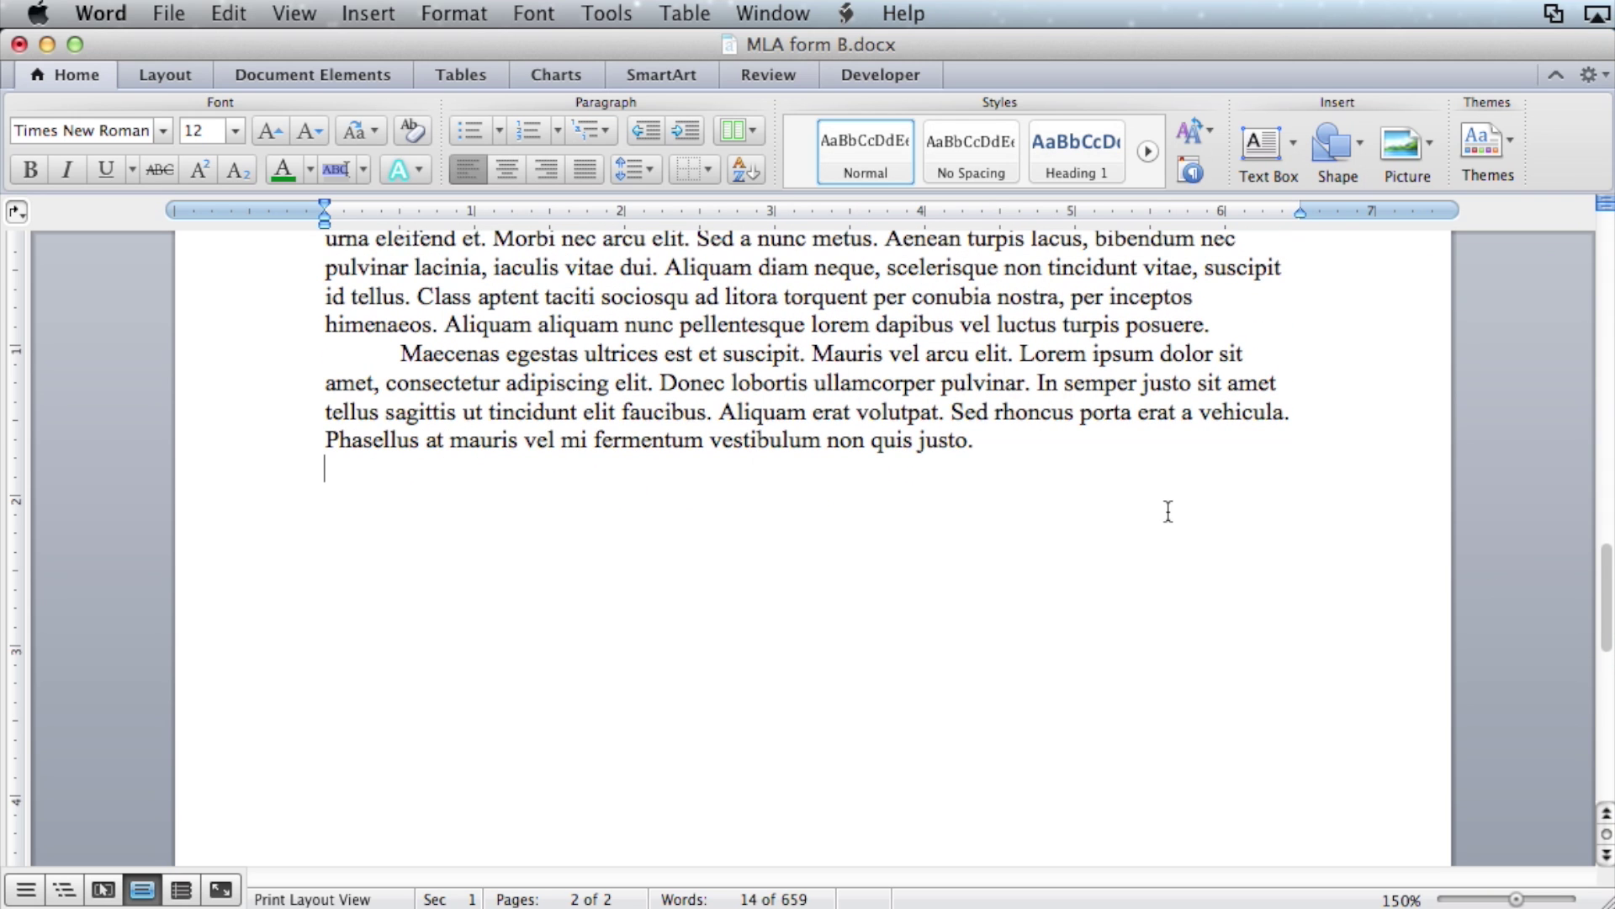
Insert a page break after the final paragraph and centre the new page's first line.
key(BackSpace)
scroll(1108, 479, down, 2)
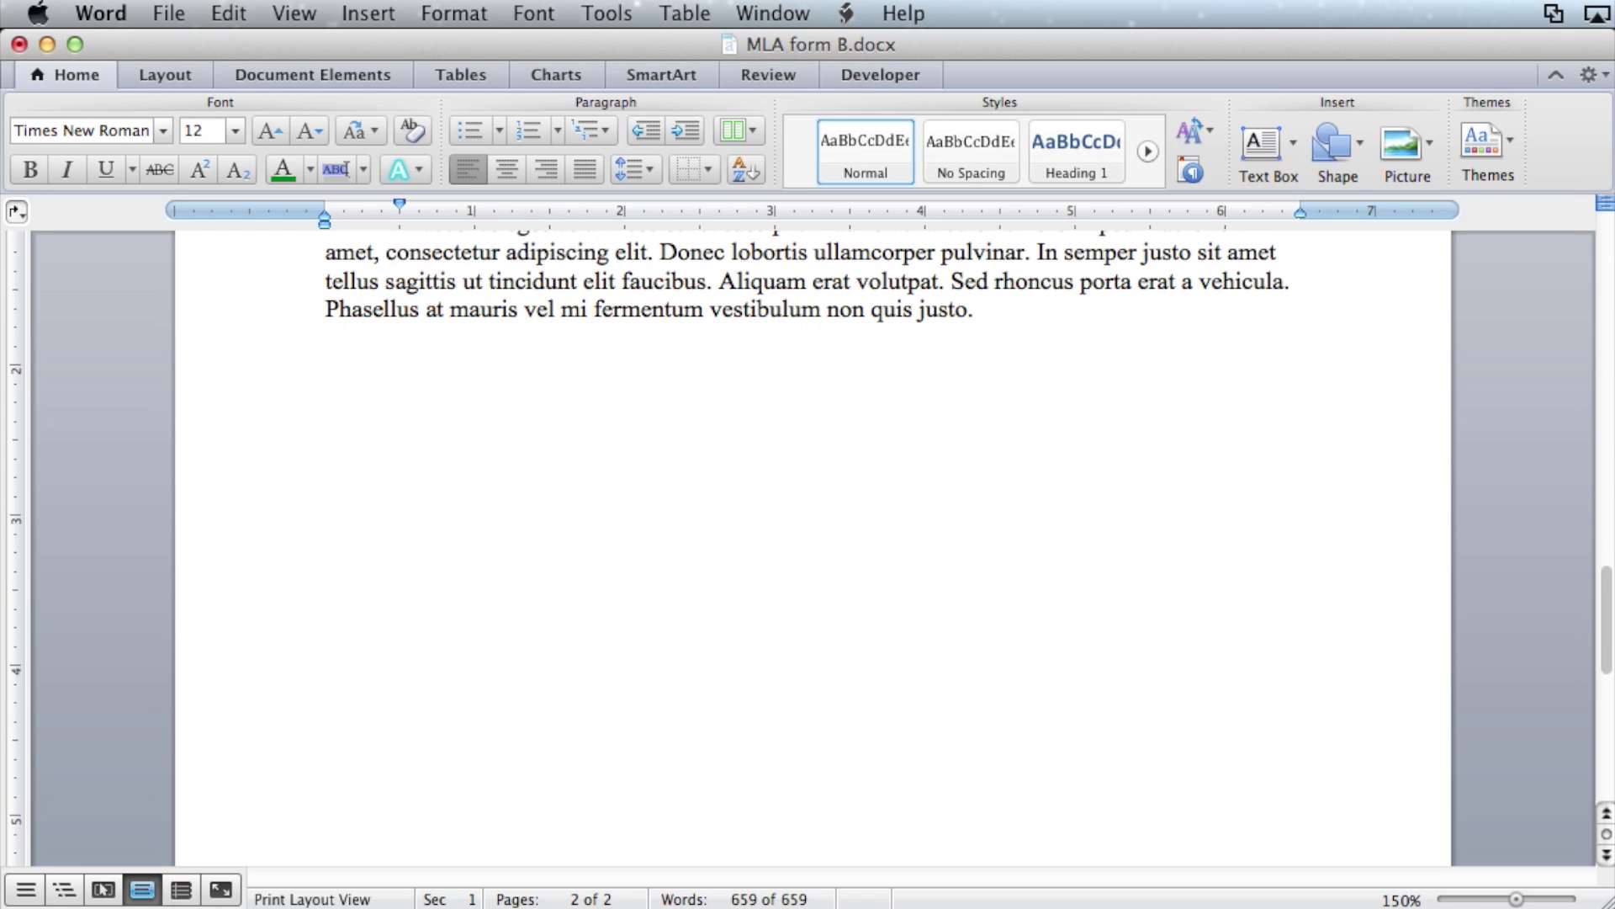
key(Return)
click(368, 13)
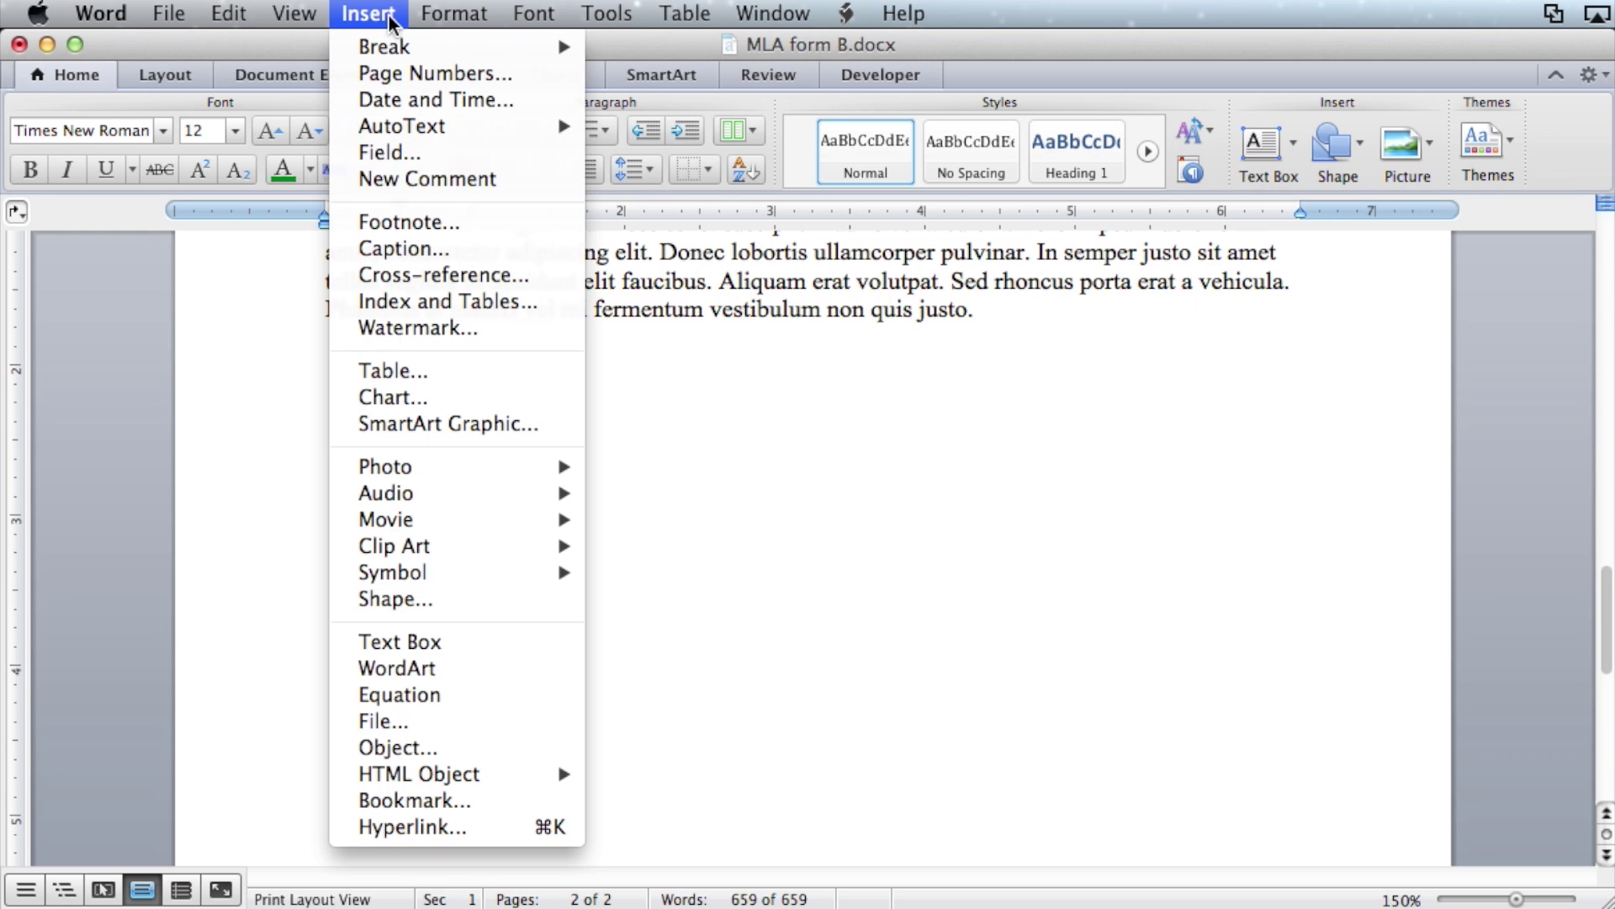
mouse_move(396, 49)
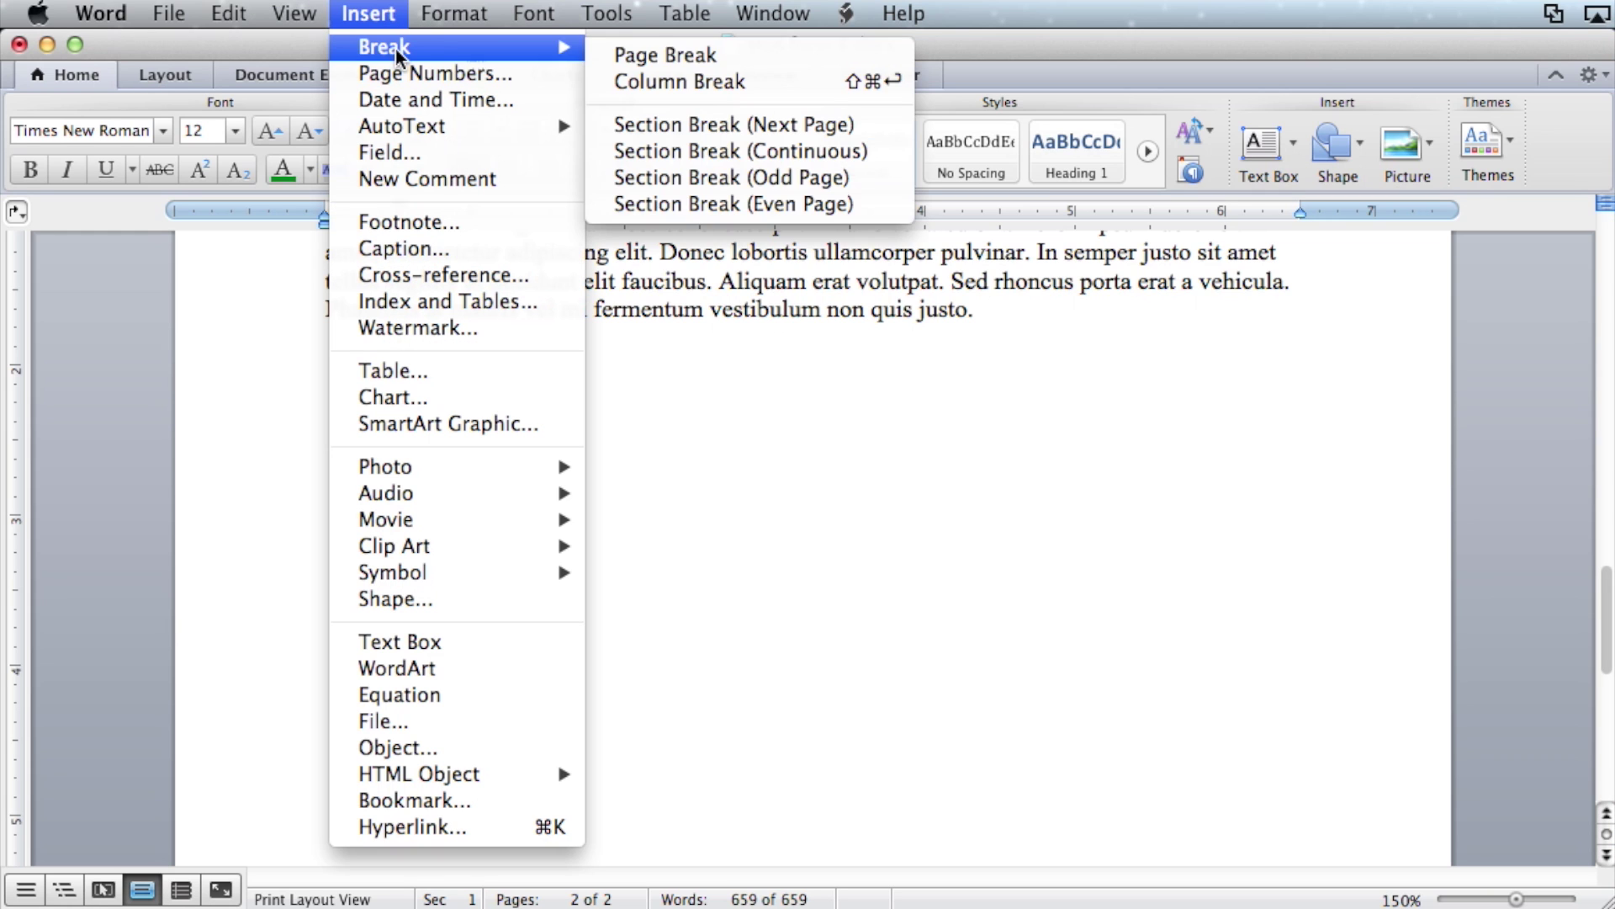
click(683, 54)
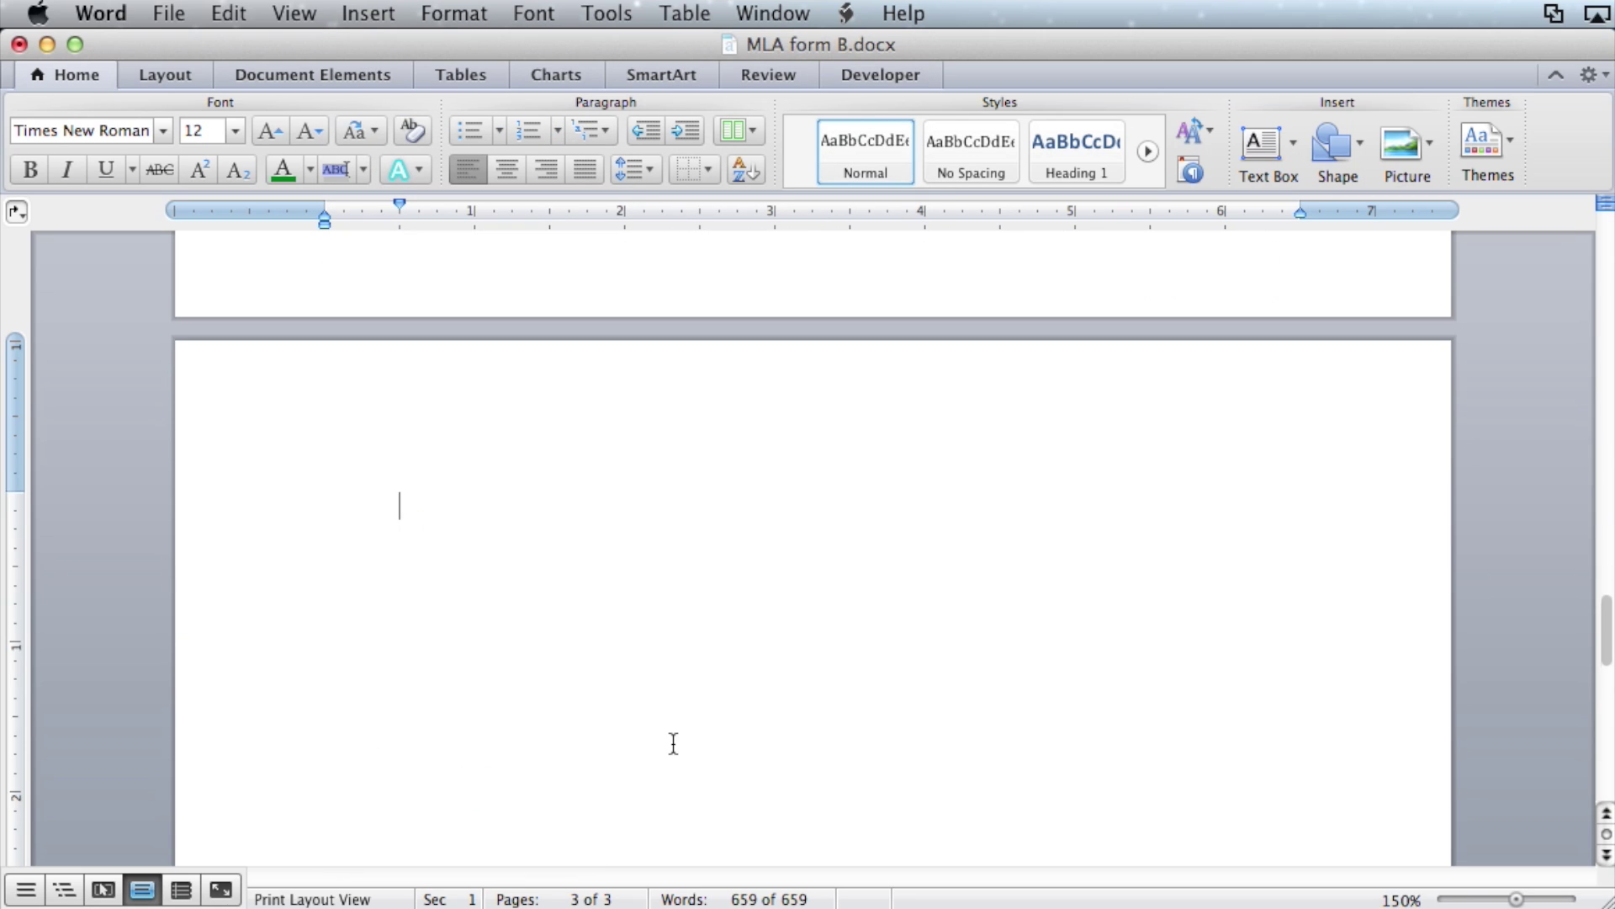
click(508, 168)
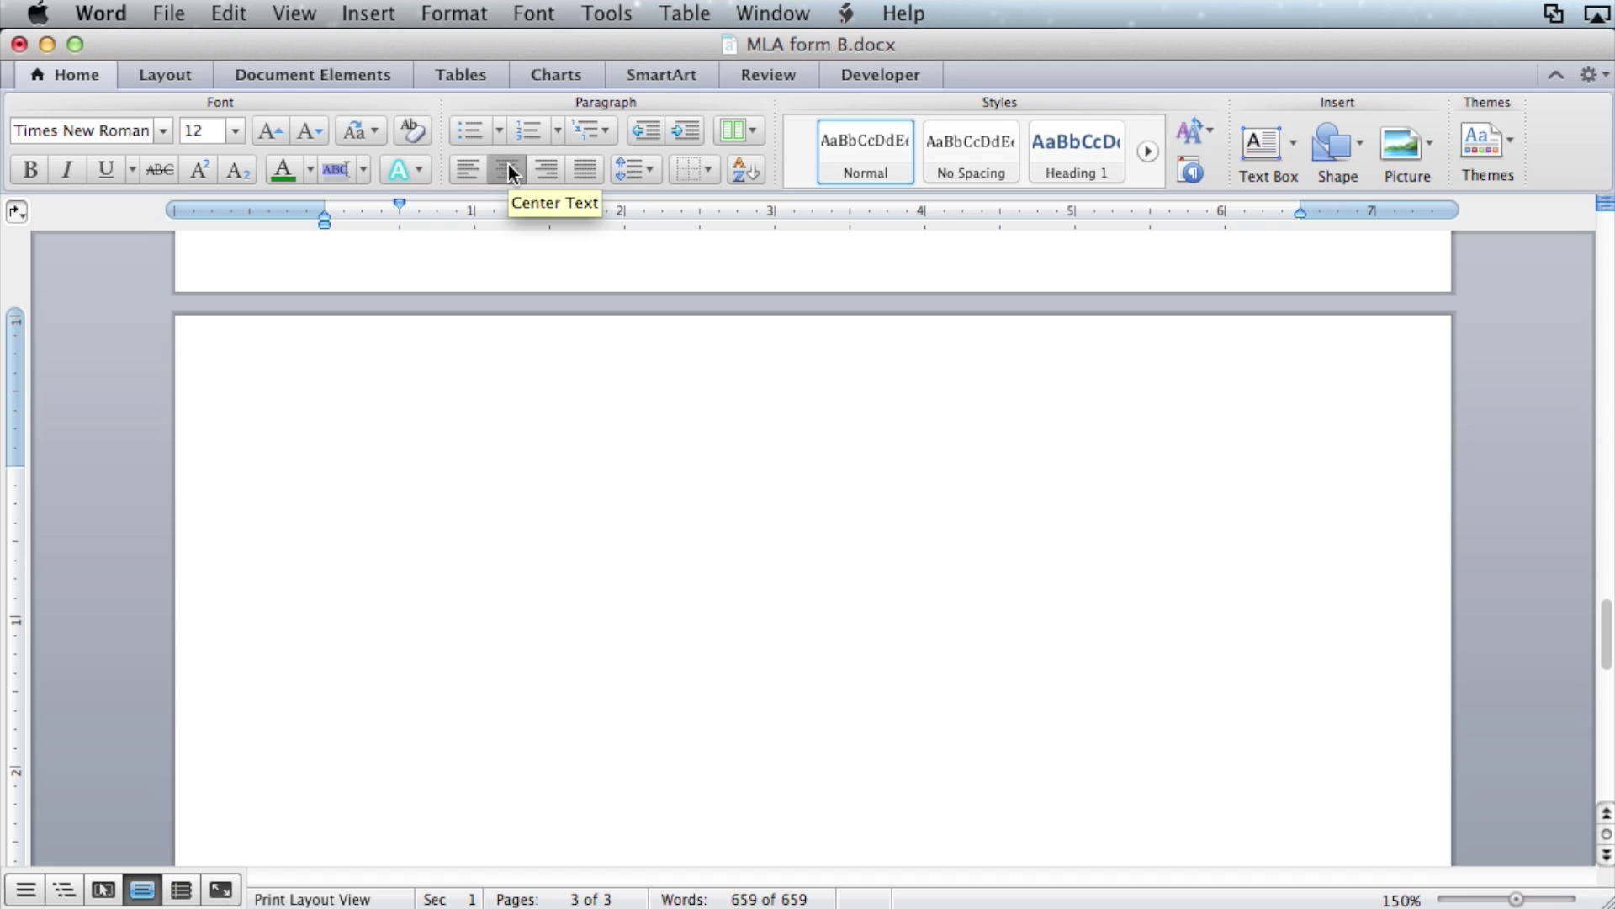
Type the centred heading 'Works Cited' and left-align the line below it.
text(Works Cited)
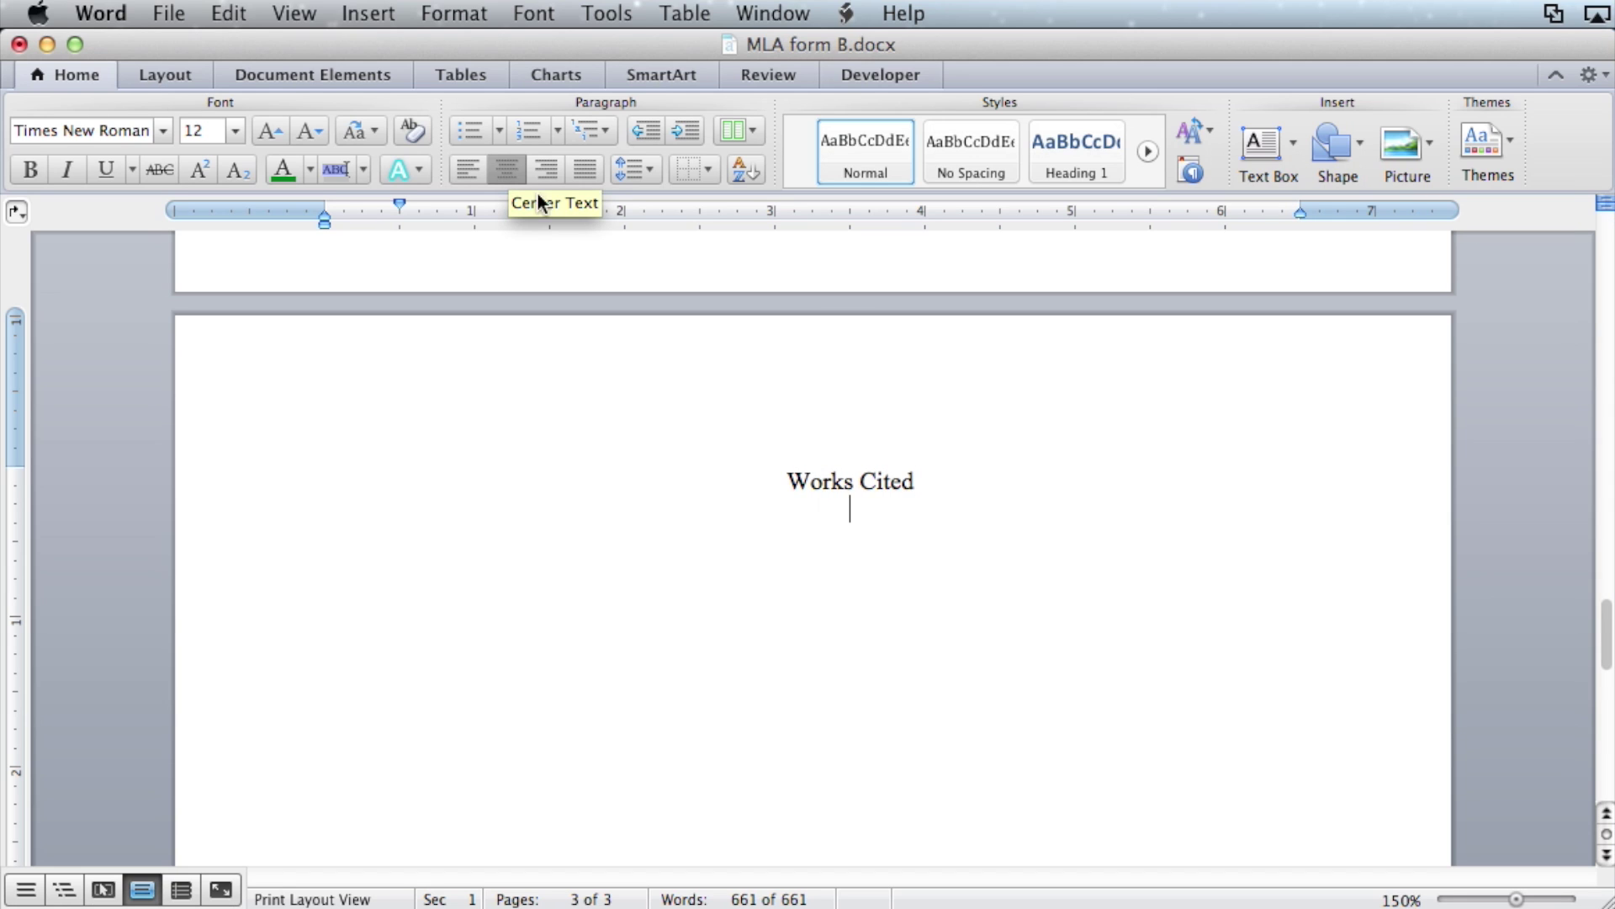
click(469, 171)
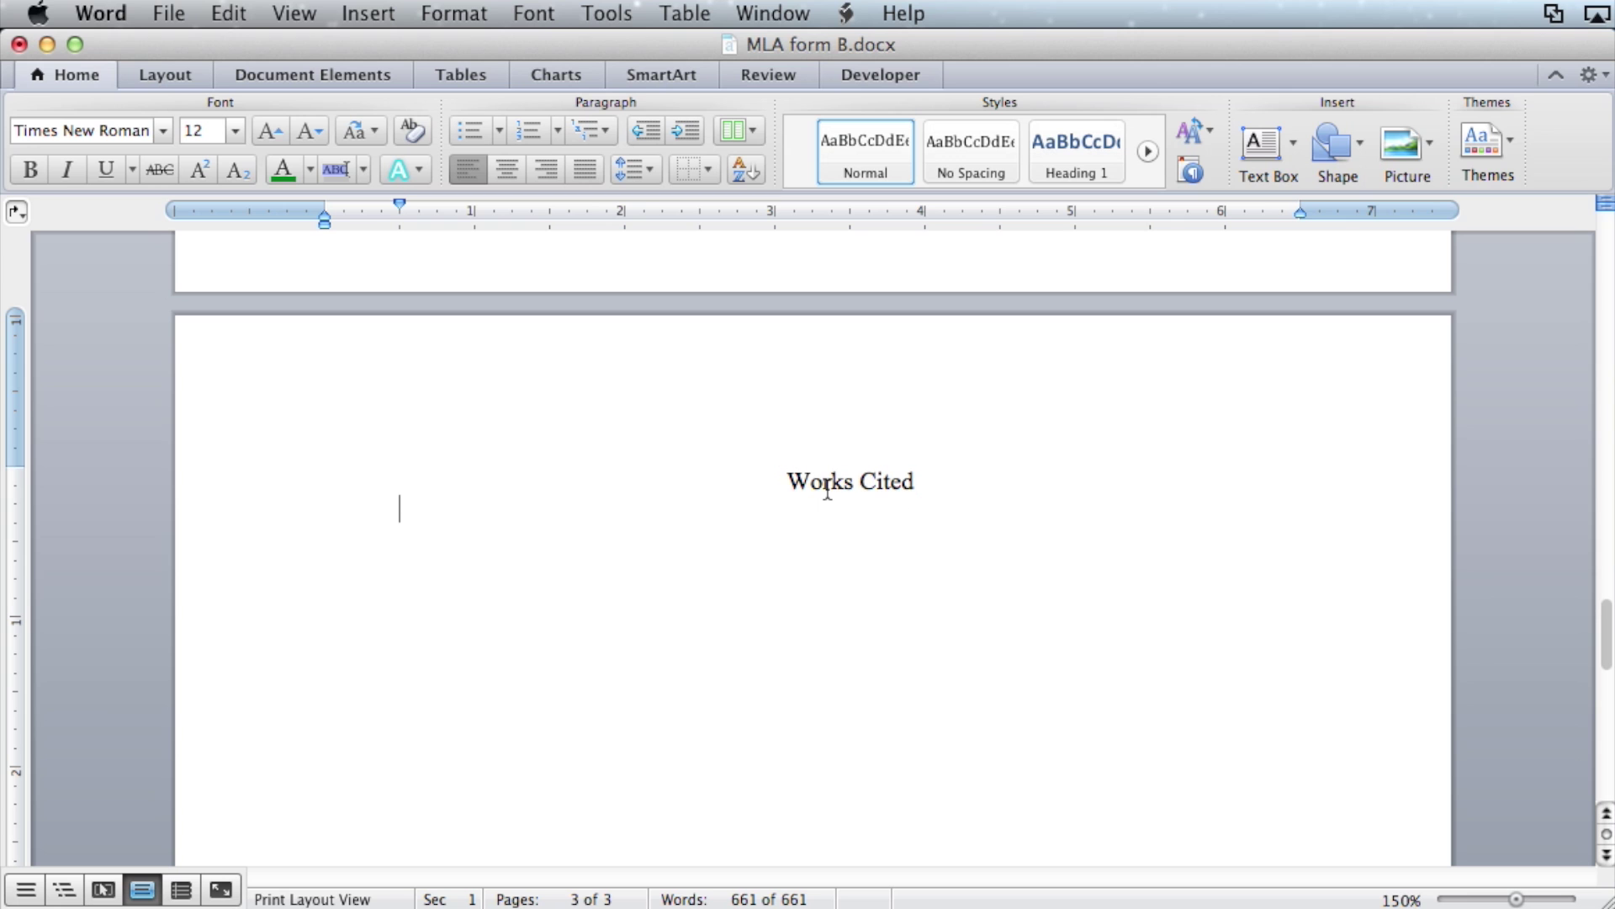
scroll(825, 487, up, 5)
scroll(850, 603, down, 2)
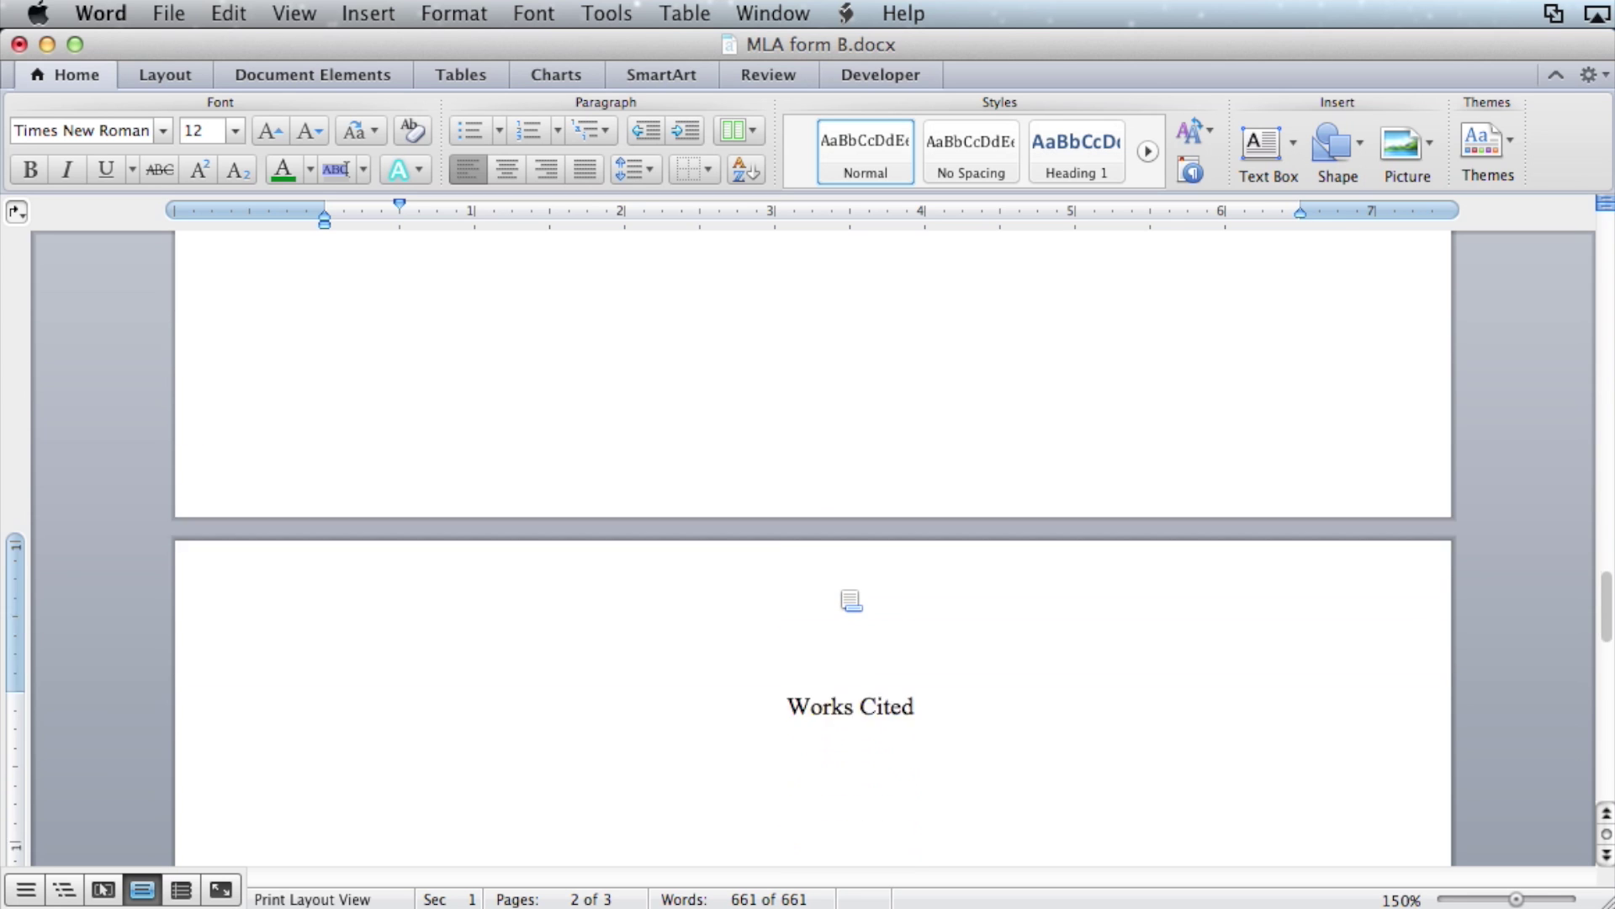
scroll(852, 601, up, 5)
scroll(852, 601, up, 5)
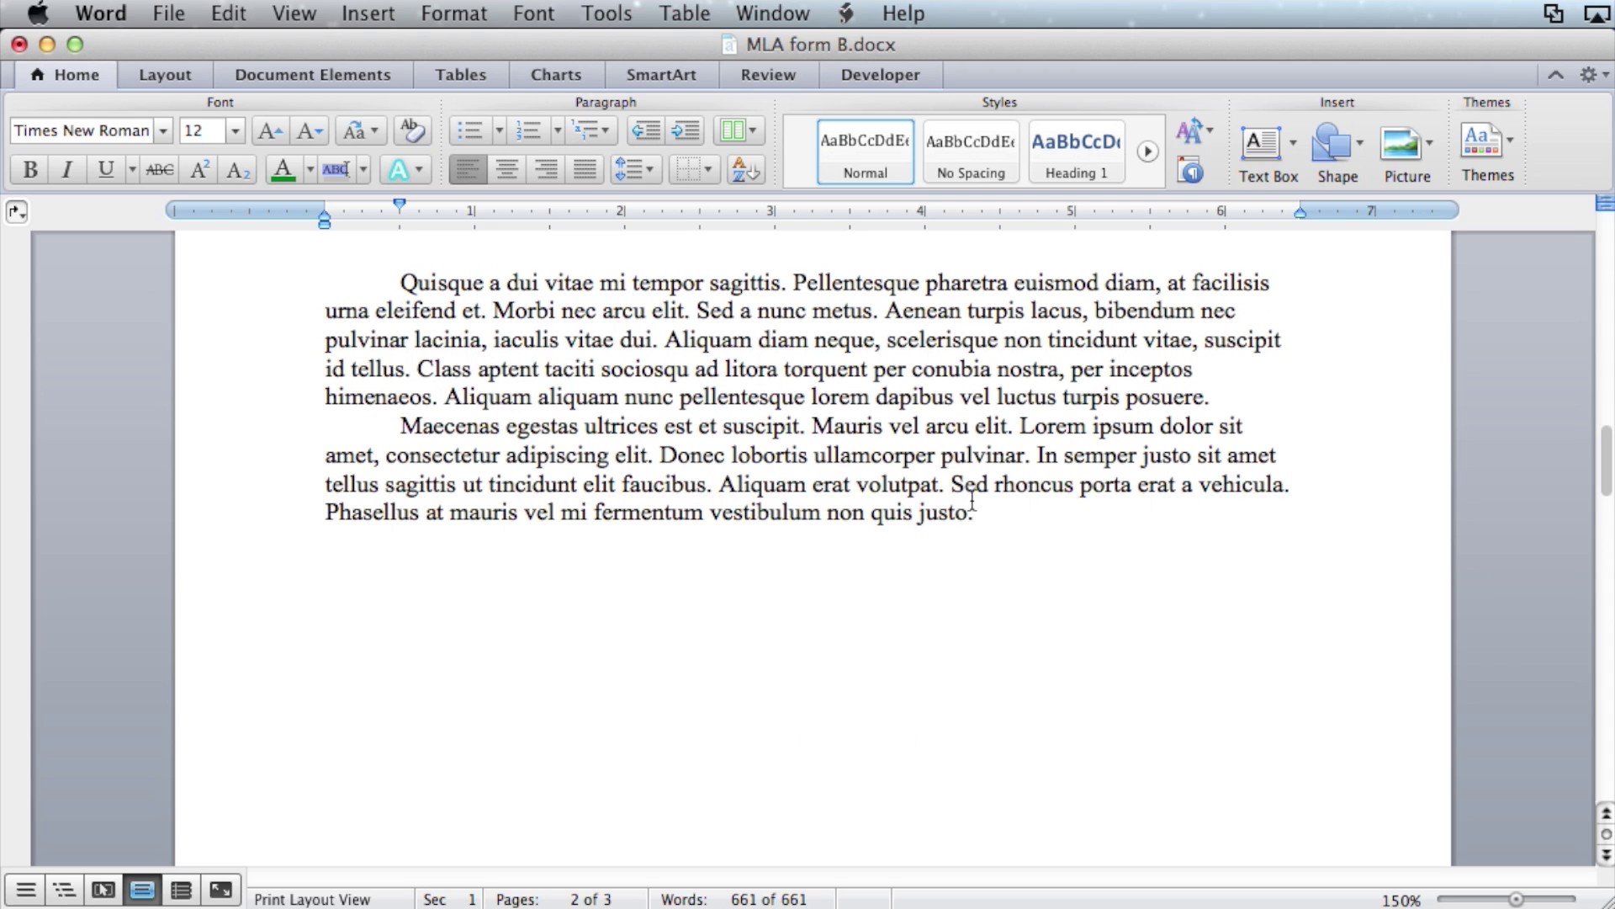
drag(974, 512, 1013, 528)
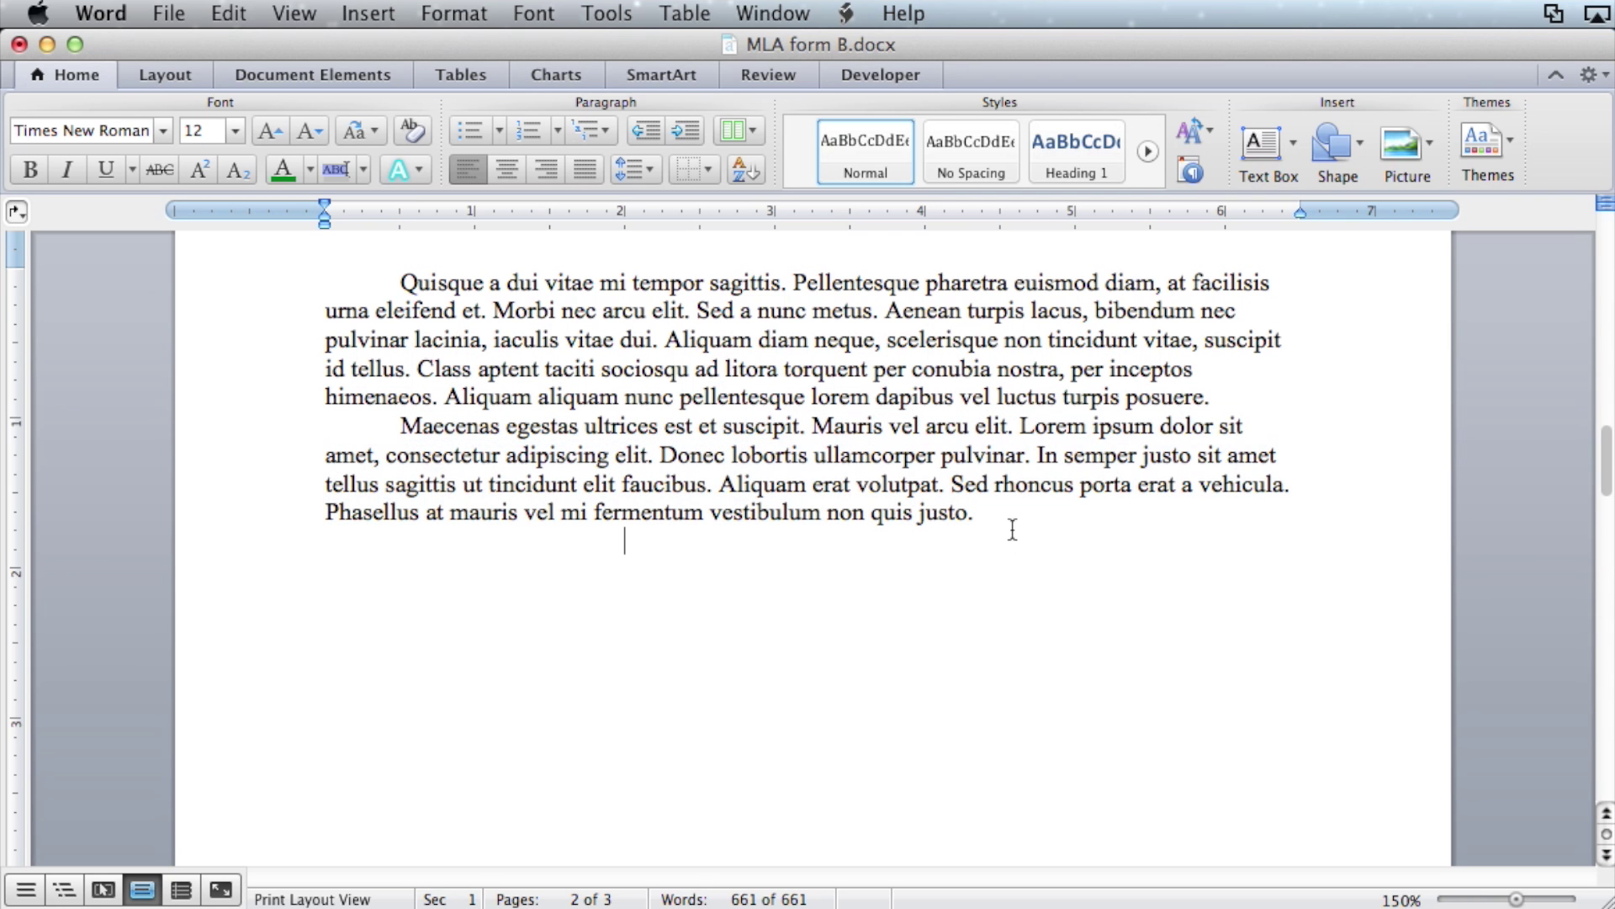
scroll(1013, 528, down, 5)
scroll(1009, 559, up, 6)
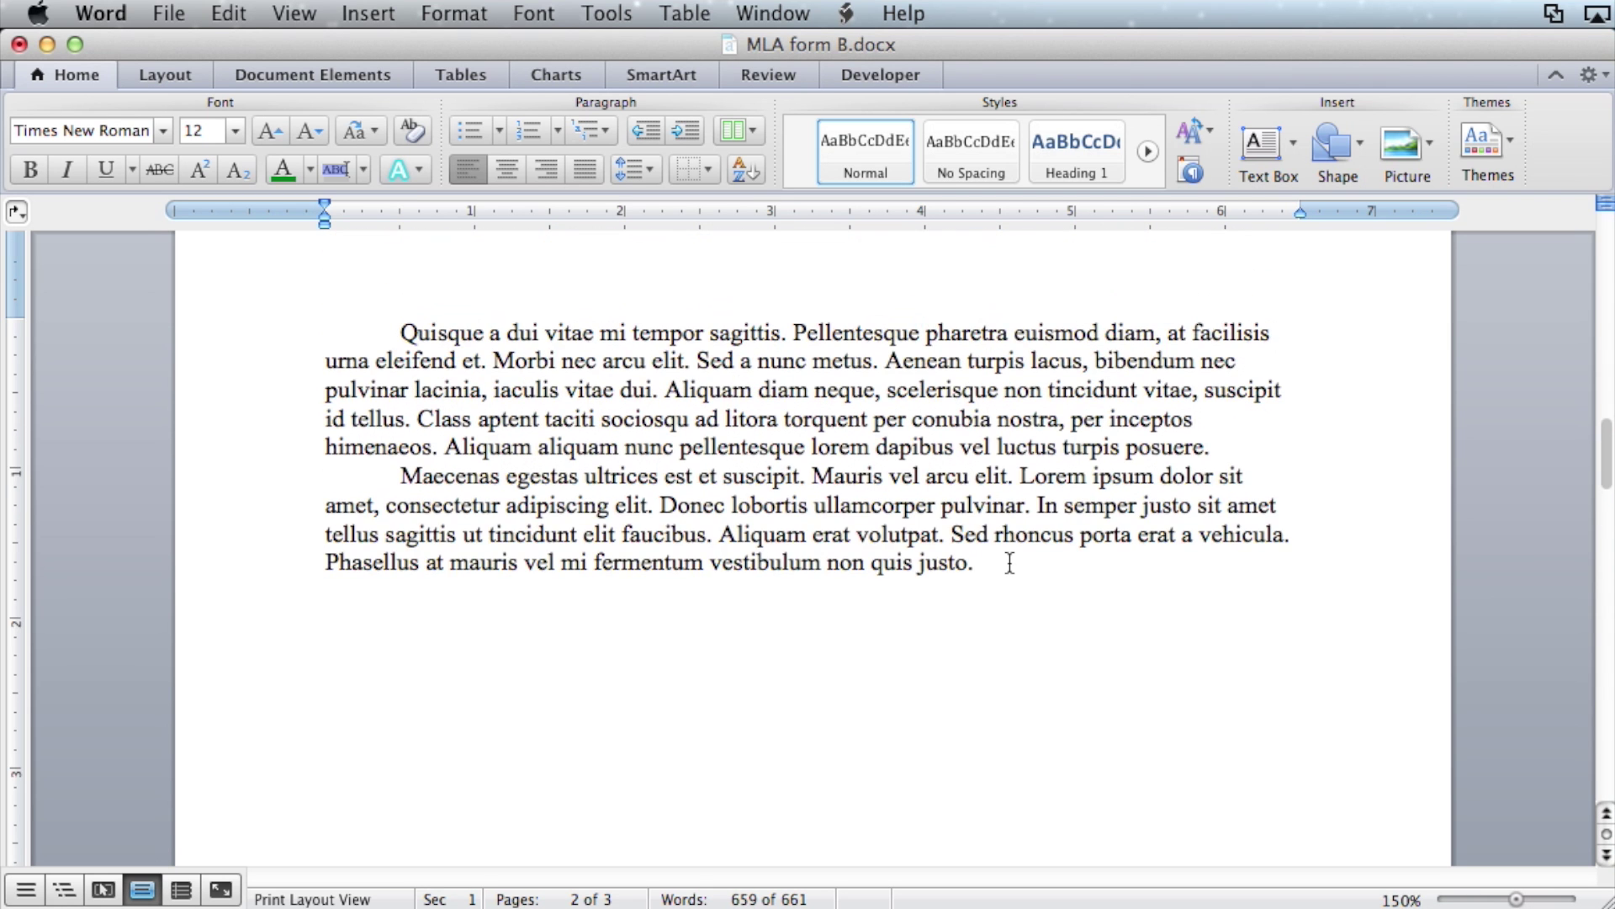
scroll(1010, 562, down, 10)
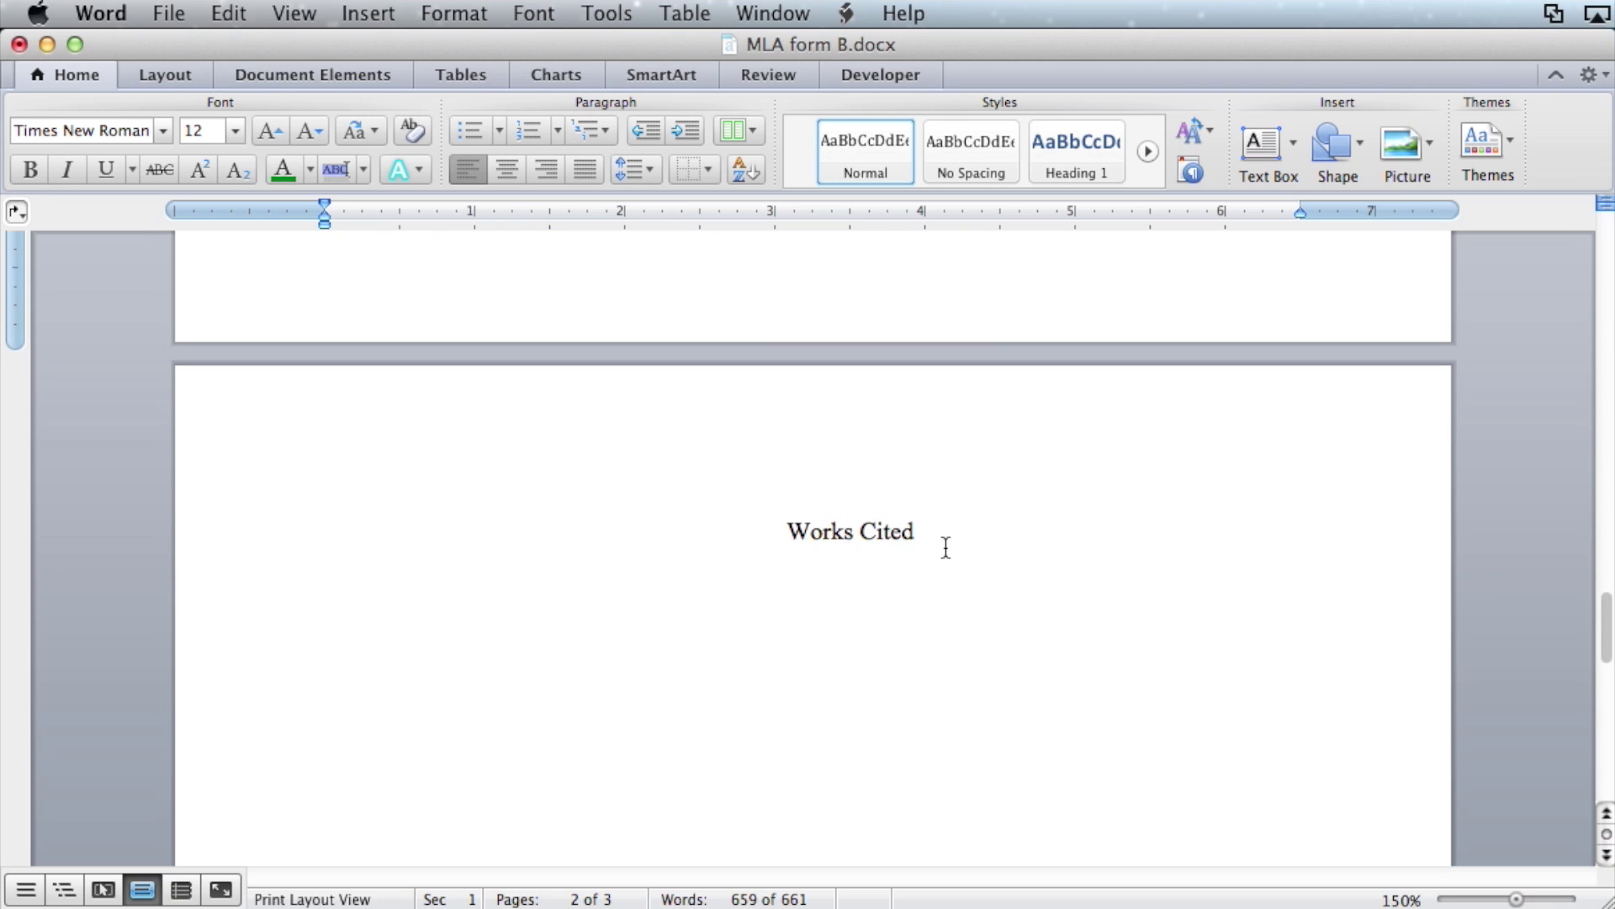
scroll(946, 546, up, 10)
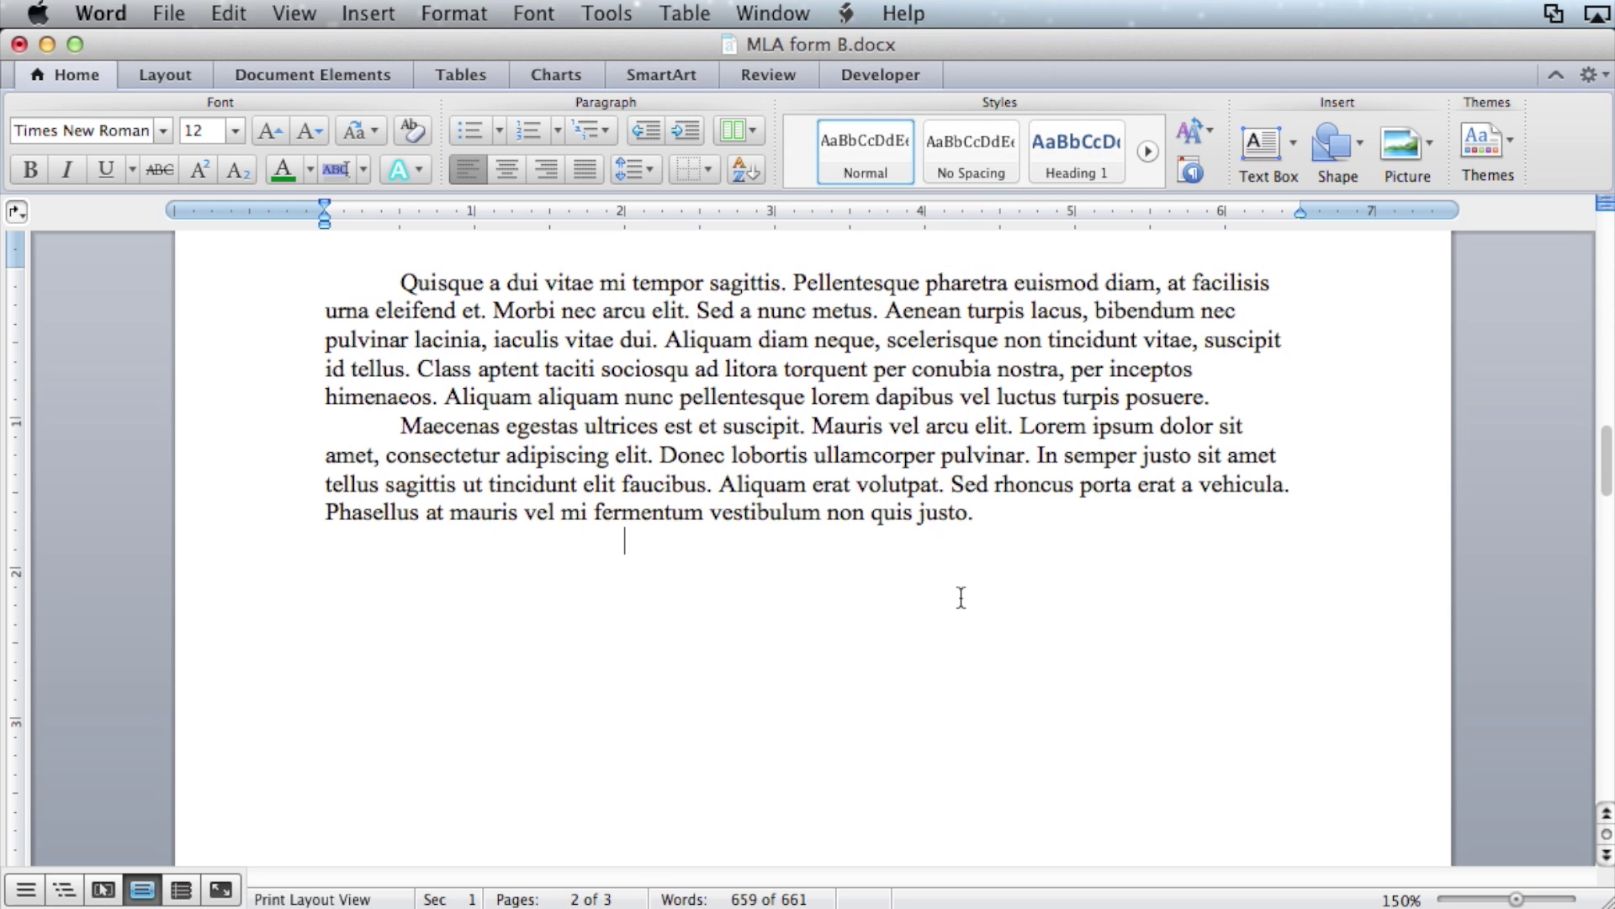
key(super+End)
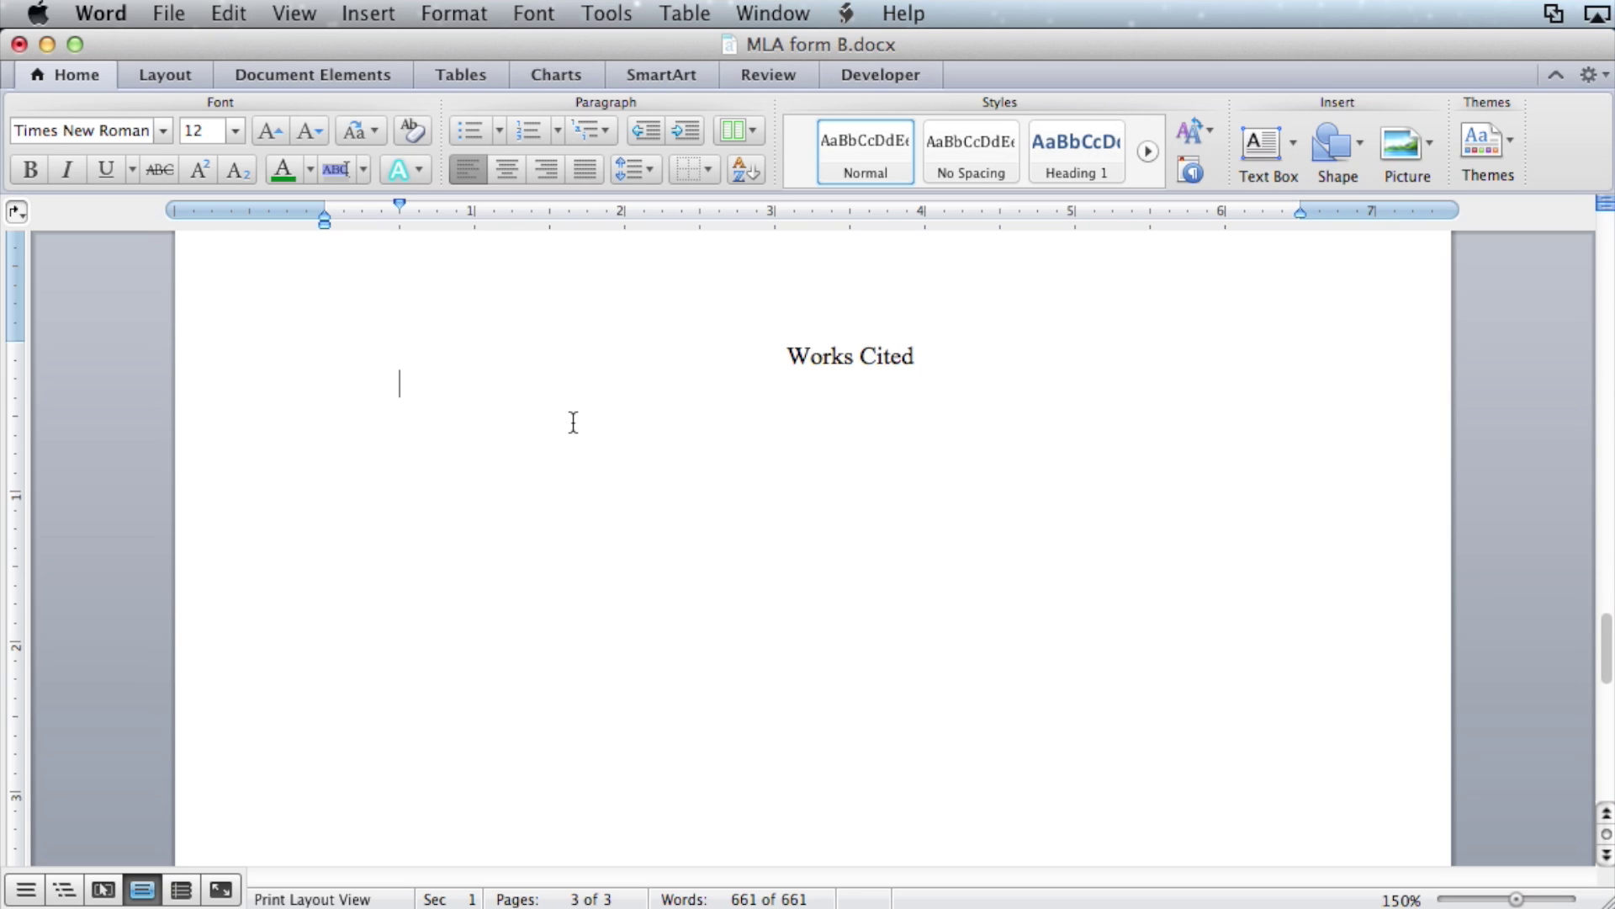
Paste the four source entries under Works Cited and select them.
text(Becker, John E. "Science and the Sacred: From Walden to Tinker Creek." Thought: A Review of Culture and Ideas 62 (1987): 400-13. Print.  Dillard, Annie. Pilgrim at Tinker Creek. New York: Harper, 1974. Print.  Johnson, Sandra Humble. The Space Between: Literary Epiphany in the Work of Annie Dillard. Kent: Kent State UP, 1992. Print.  McIlroy, Gary. "Pilgrim at Tinker Creek and the Social Legacy of Walden."South Atlantic Quarterly 85.2 (1996): 111-16. Print.)
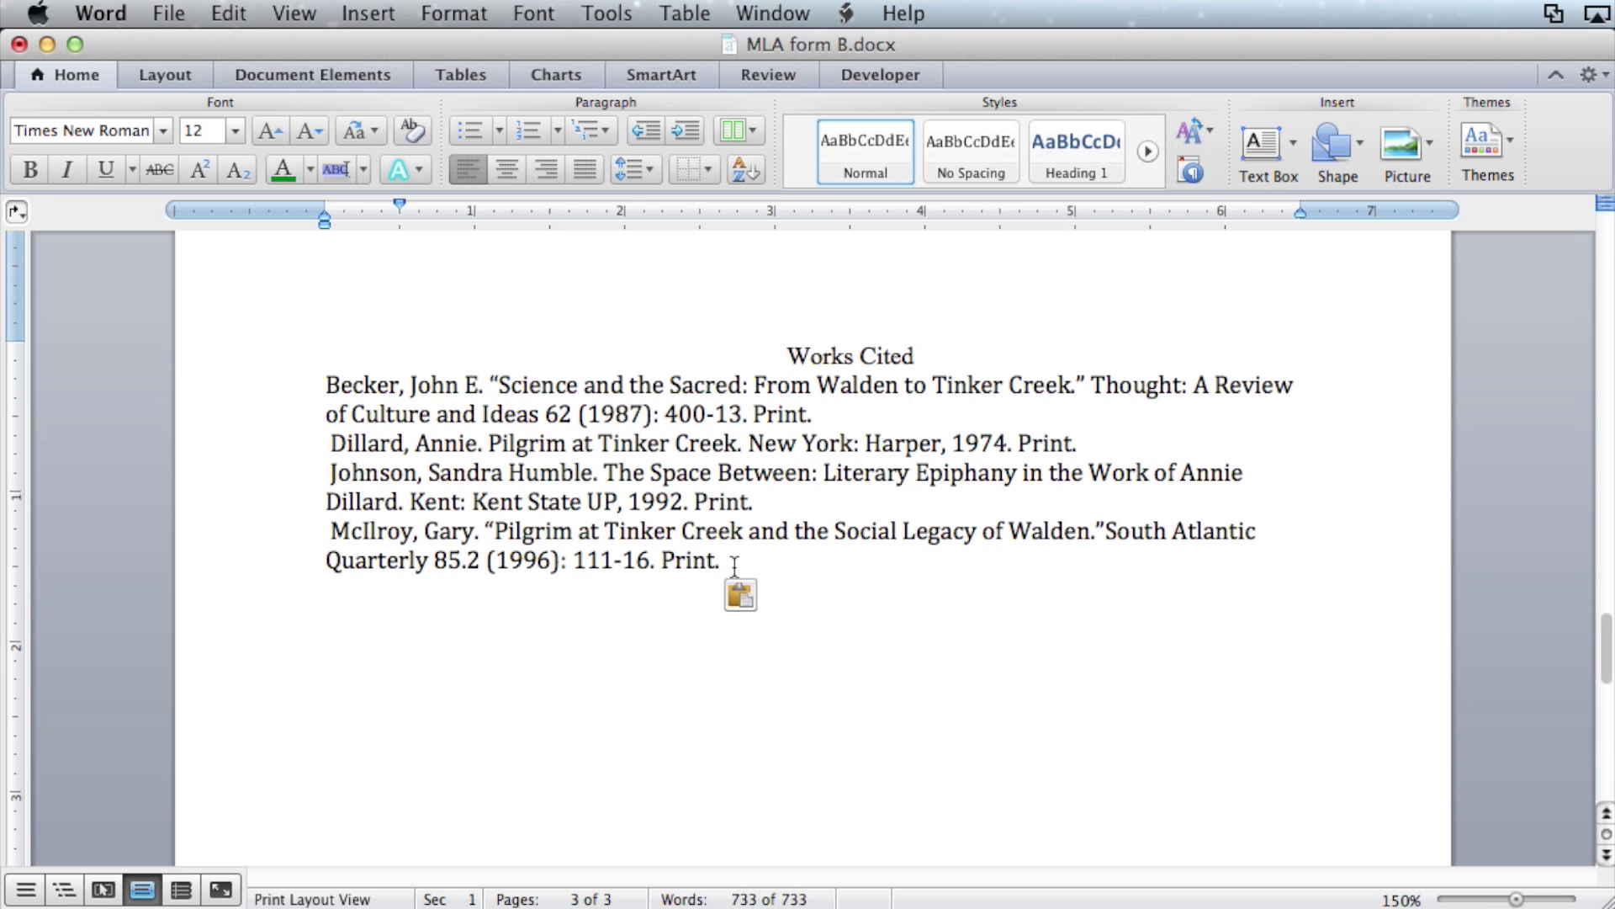
drag(731, 563, 209, 395)
scroll(761, 369, up, 3)
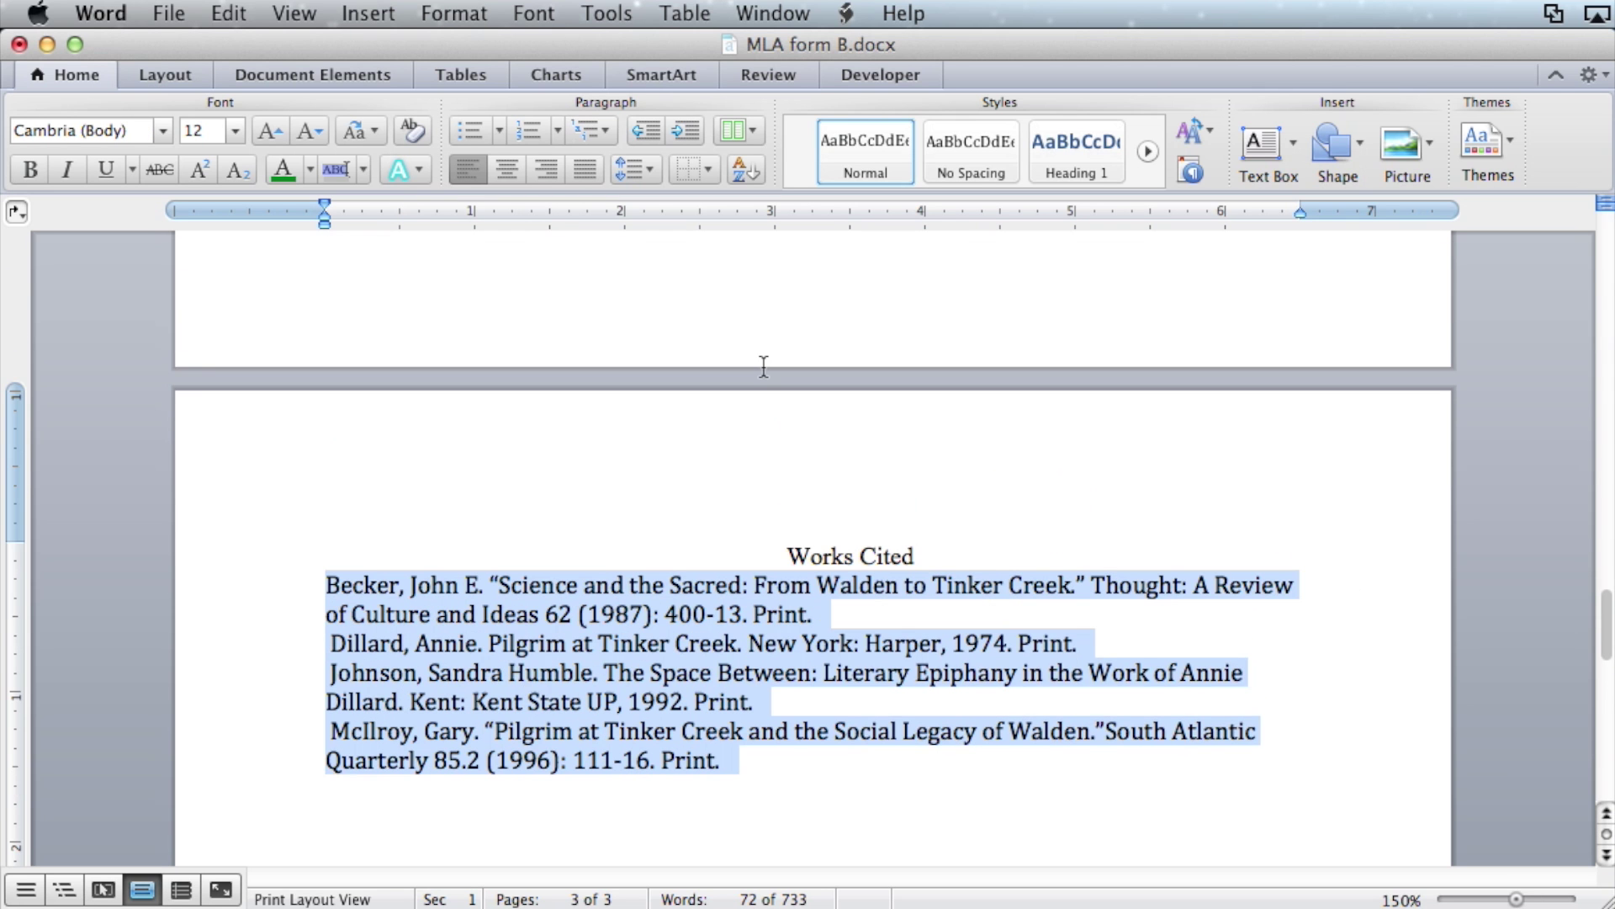
scroll(766, 375, down, 3)
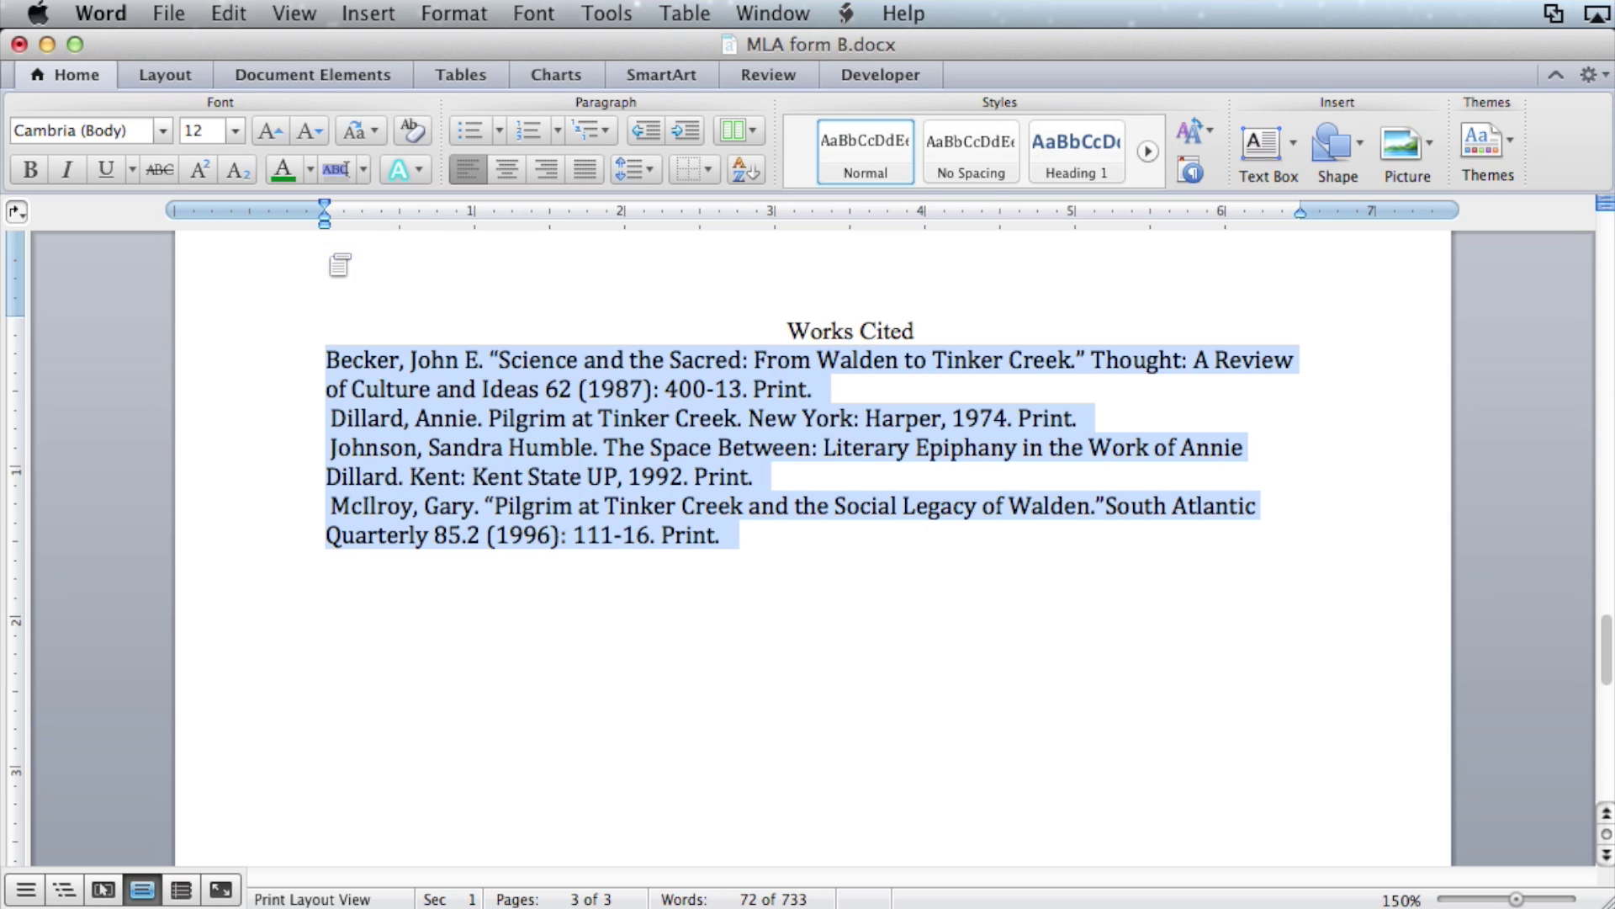
drag(325, 217, 402, 219)
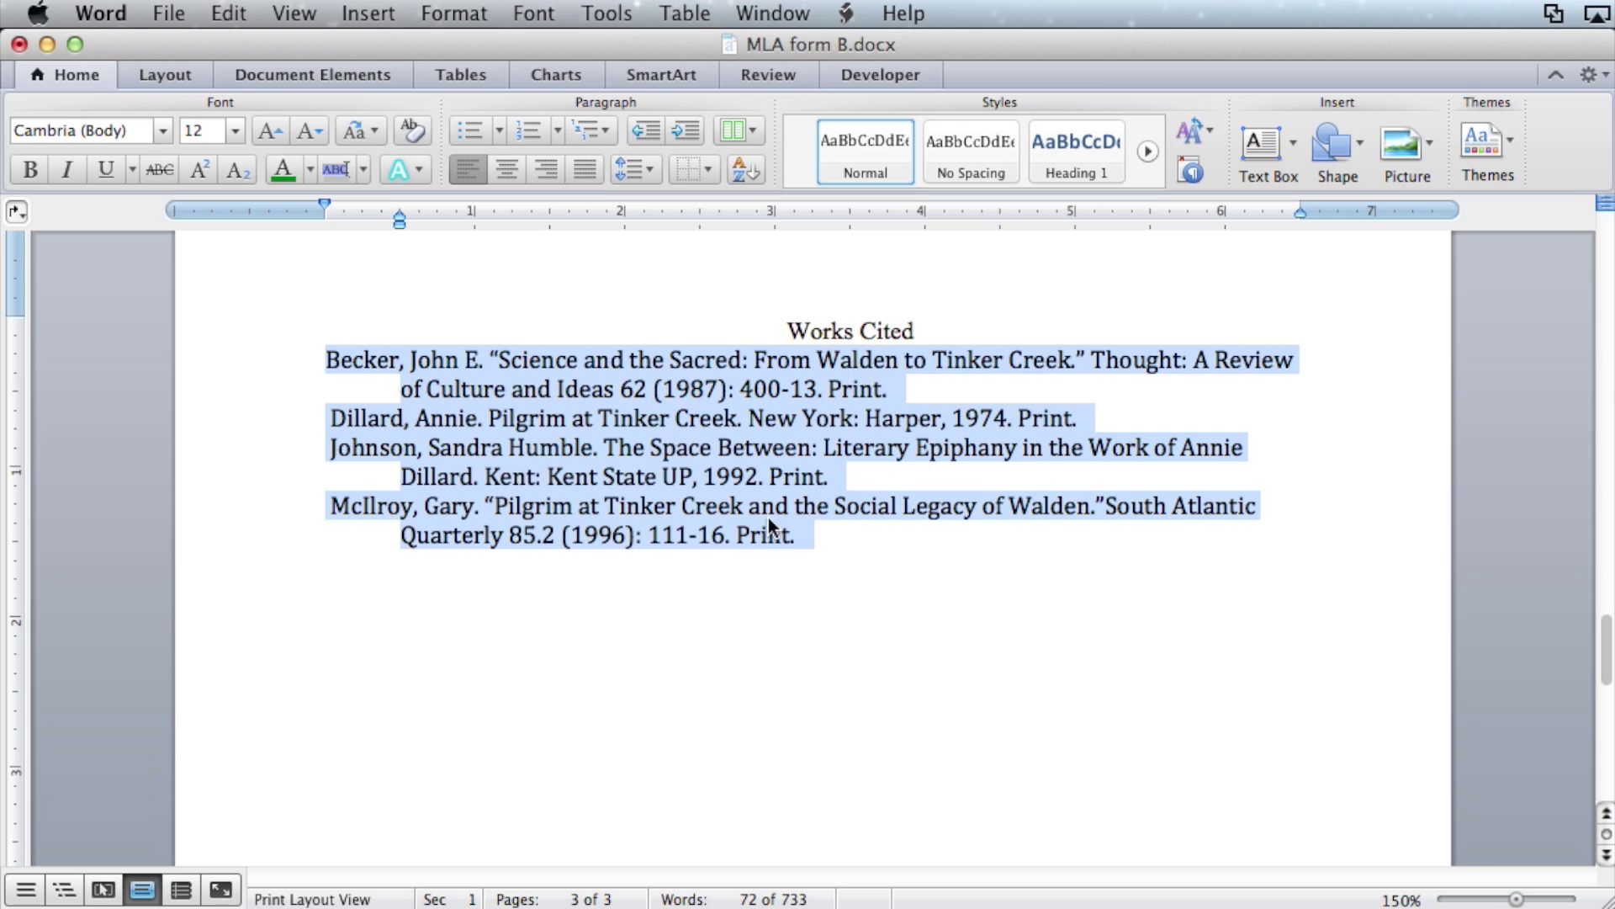
click(846, 545)
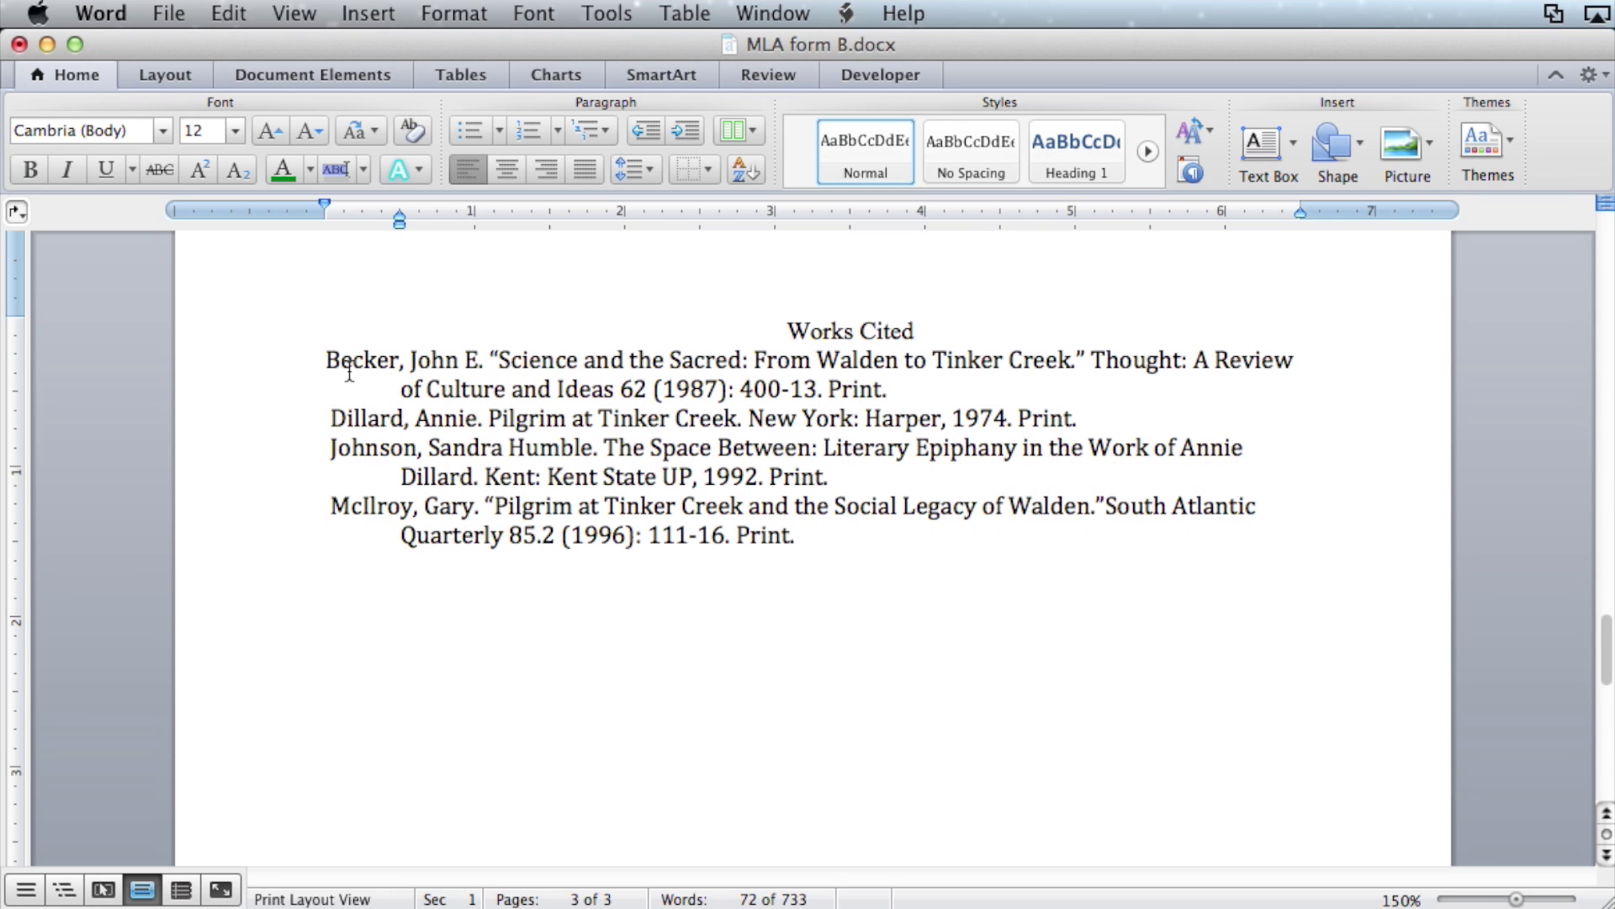
drag(333, 360, 969, 387)
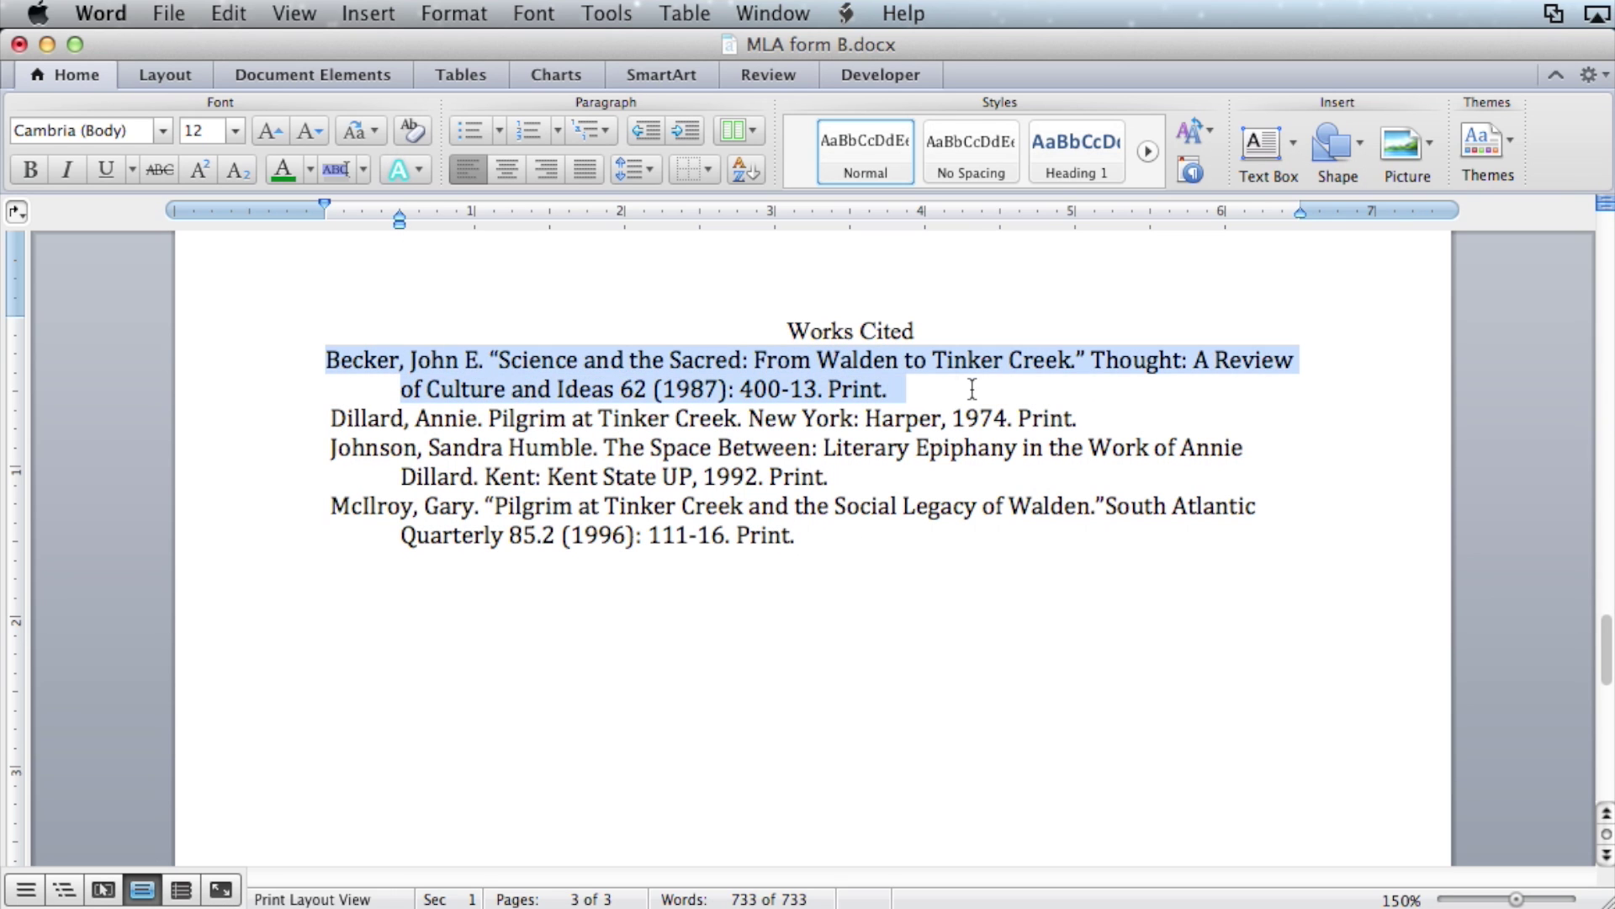
drag(345, 421, 1116, 412)
drag(331, 447, 883, 486)
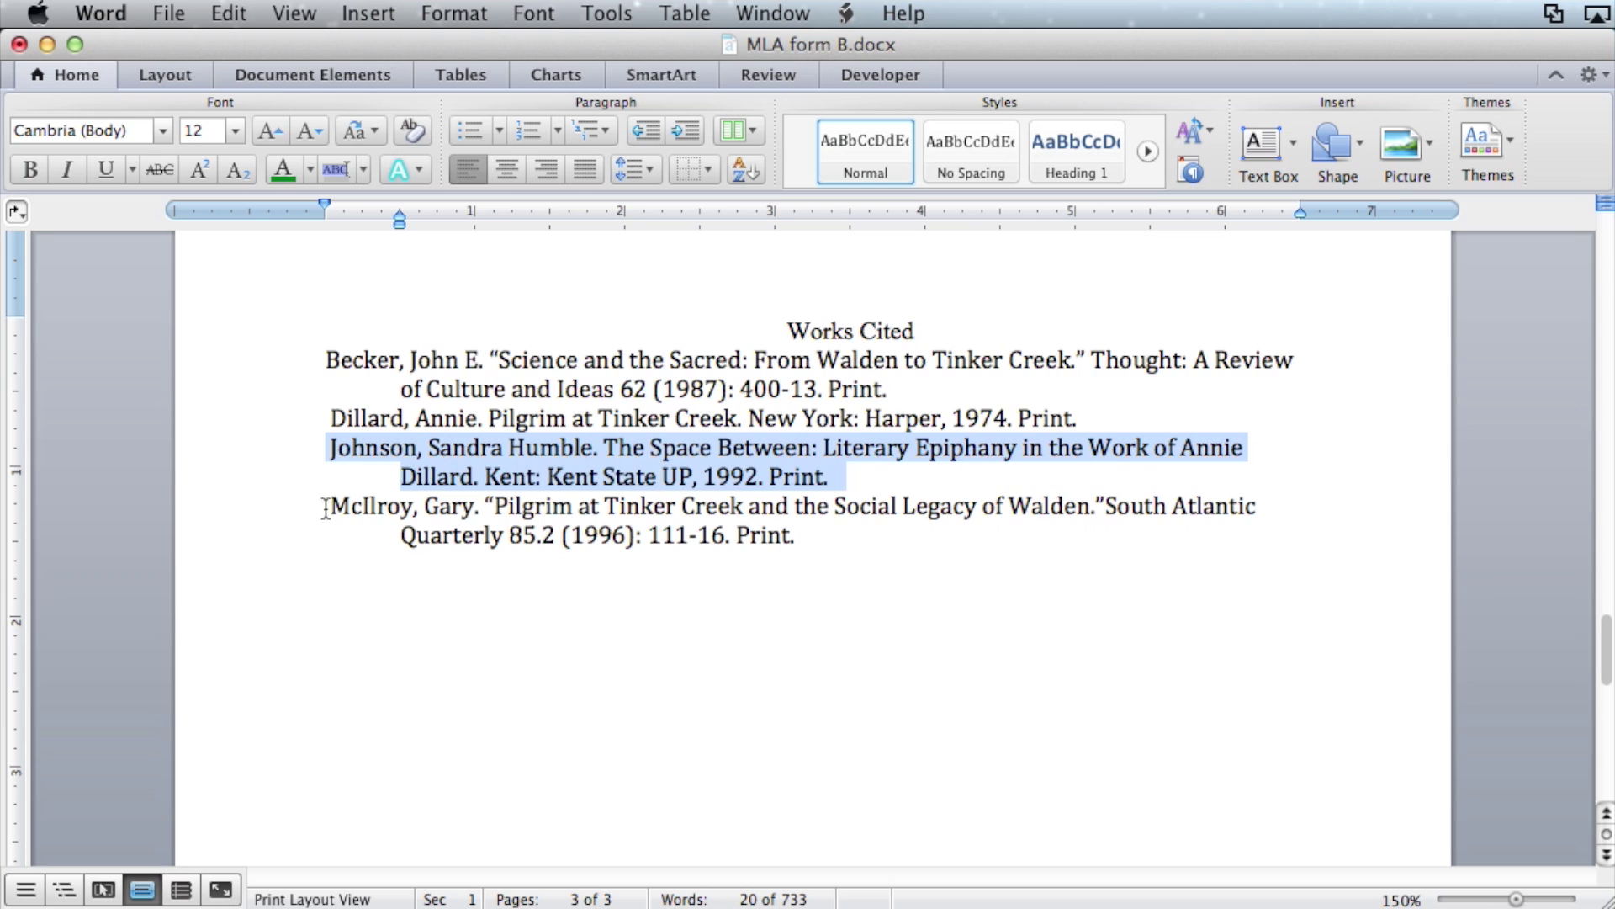
drag(320, 508, 857, 540)
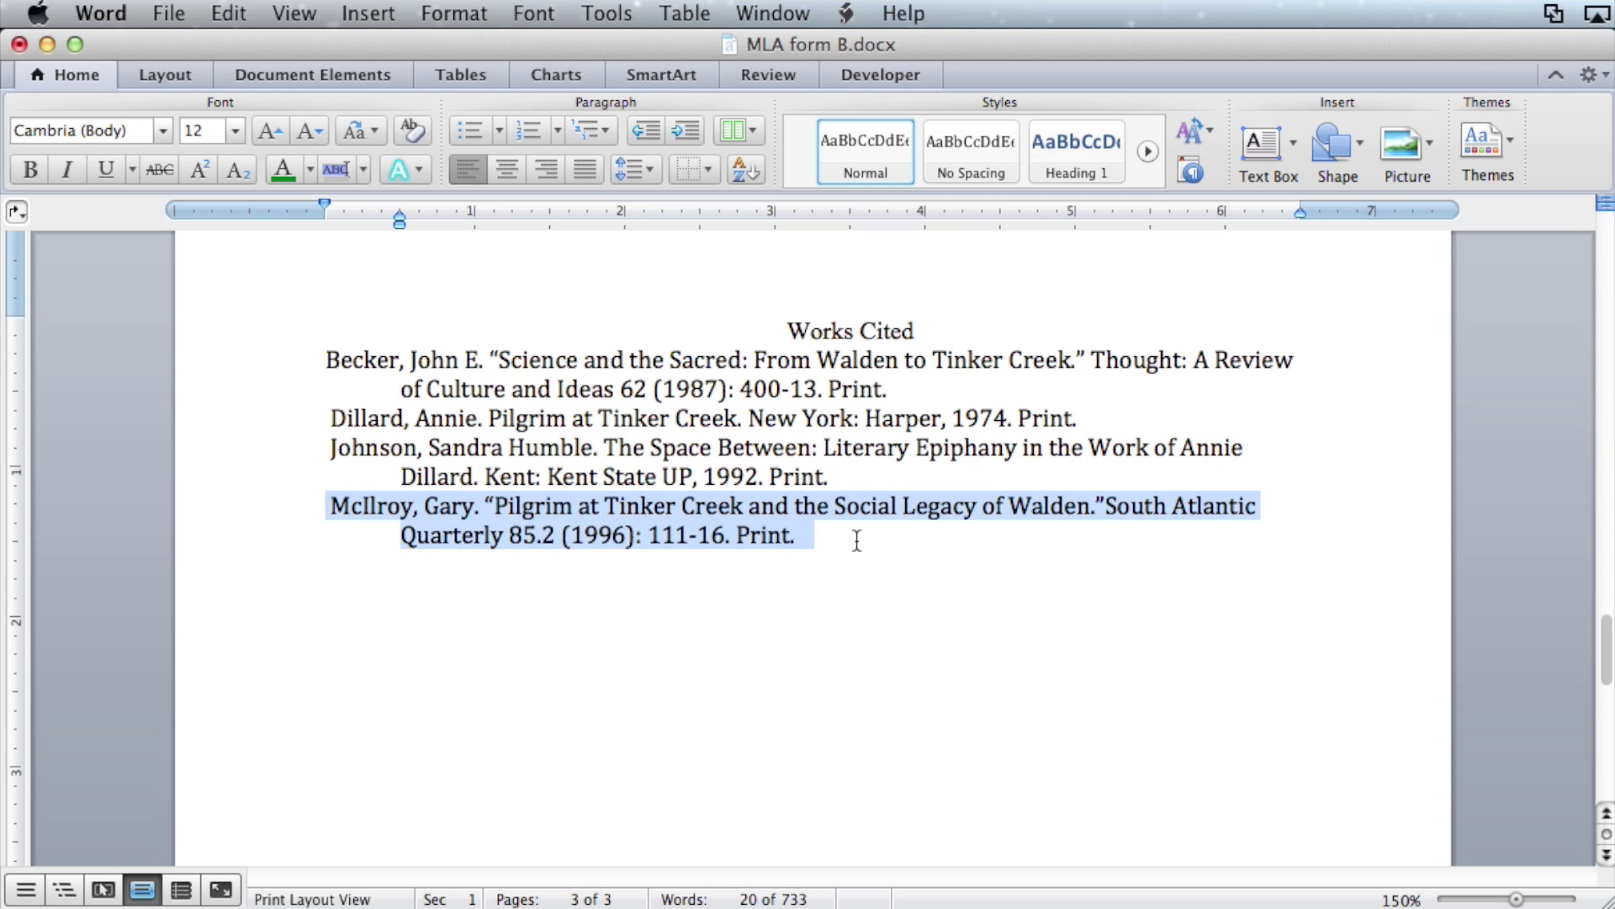
click(842, 548)
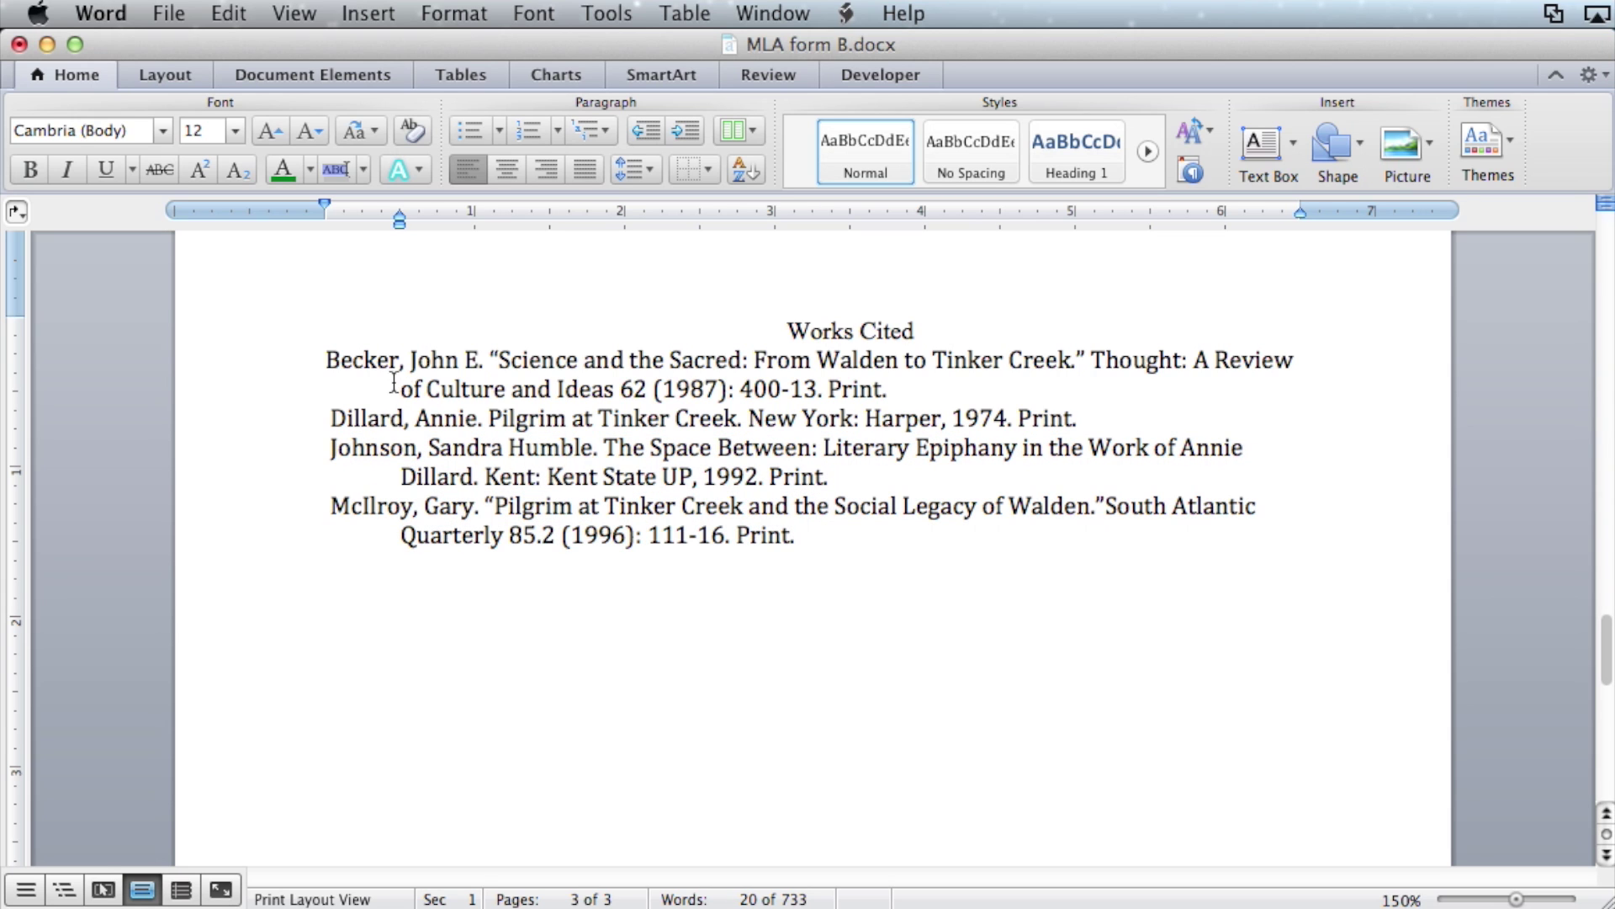
click(394, 387)
drag(399, 389, 555, 389)
drag(328, 360, 895, 388)
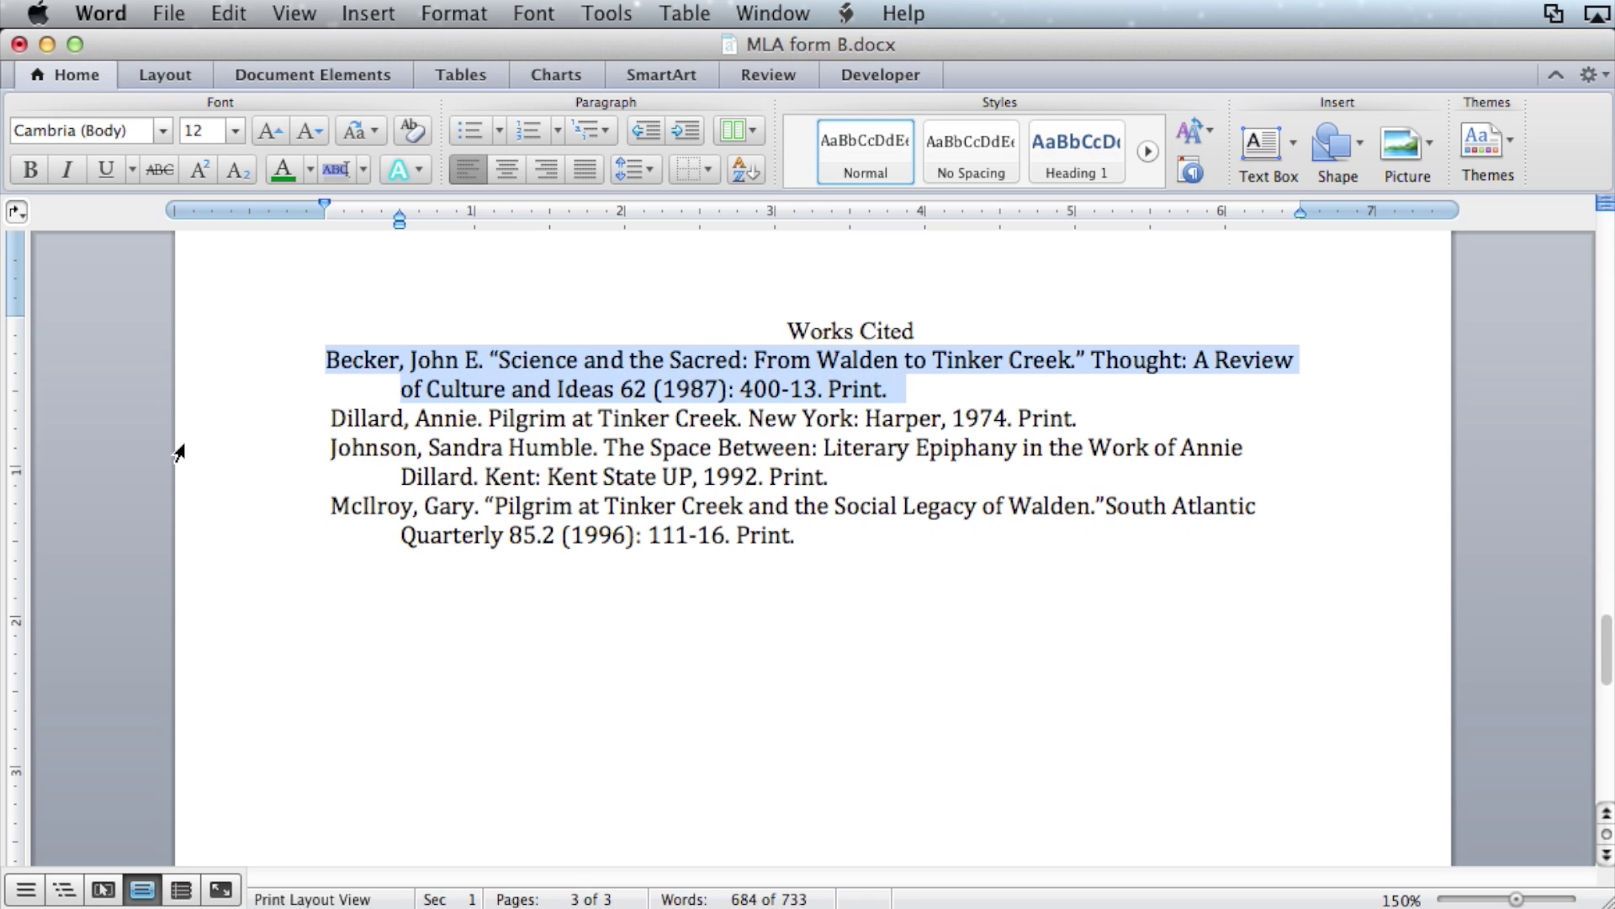
click(1061, 545)
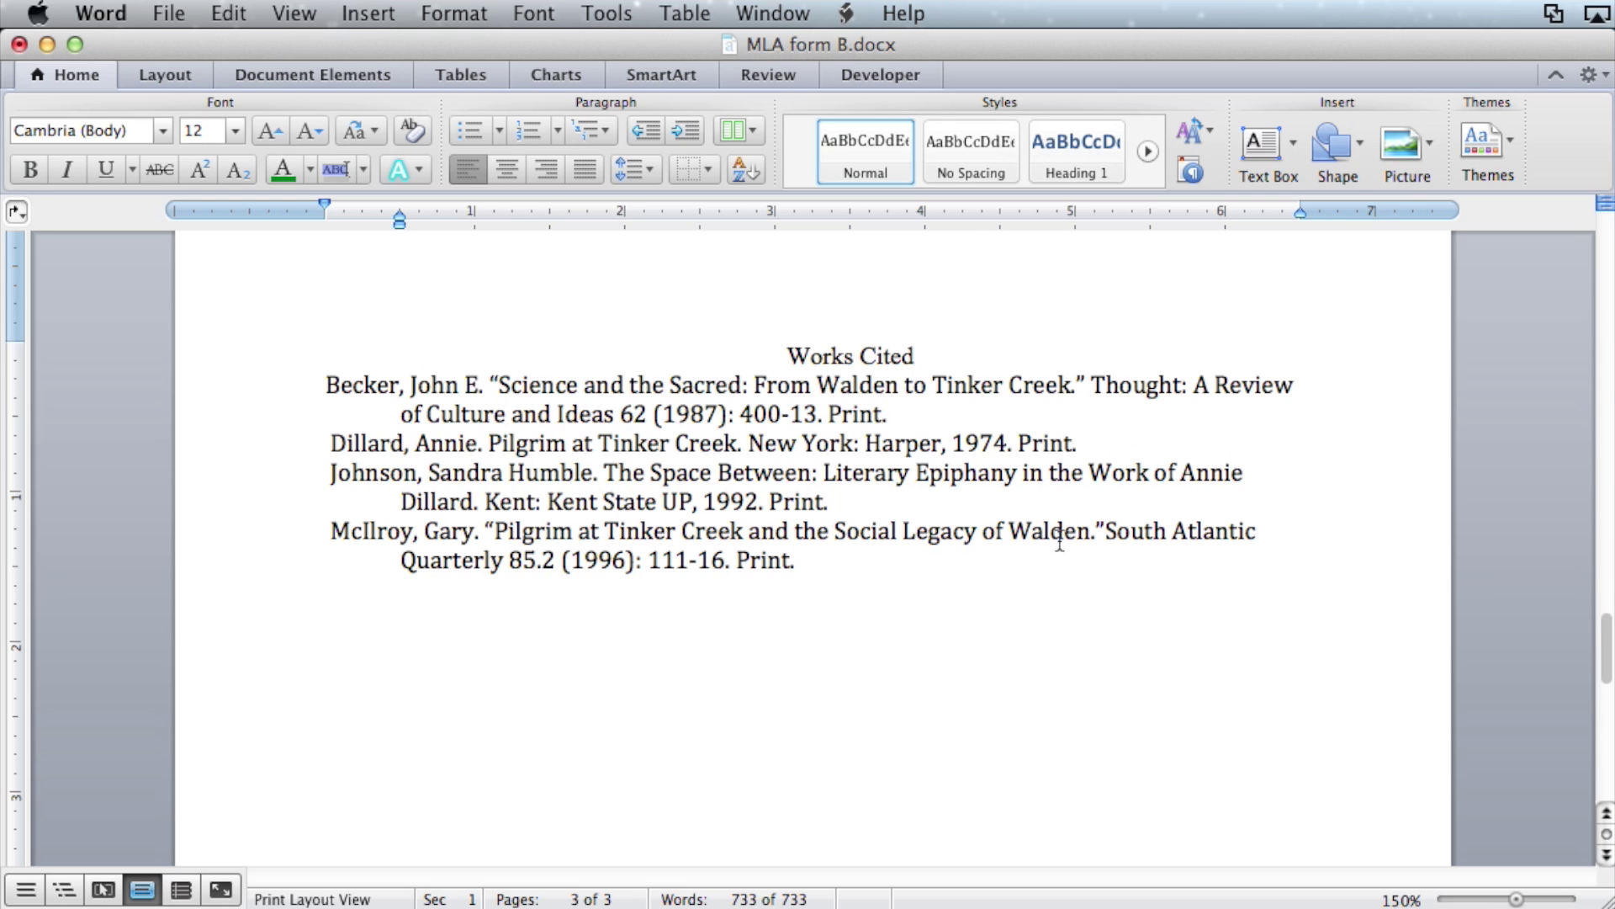
Insert a right-aligned page number in 1, 2, 3 format into the first page's header.
scroll(1060, 545, up, 20)
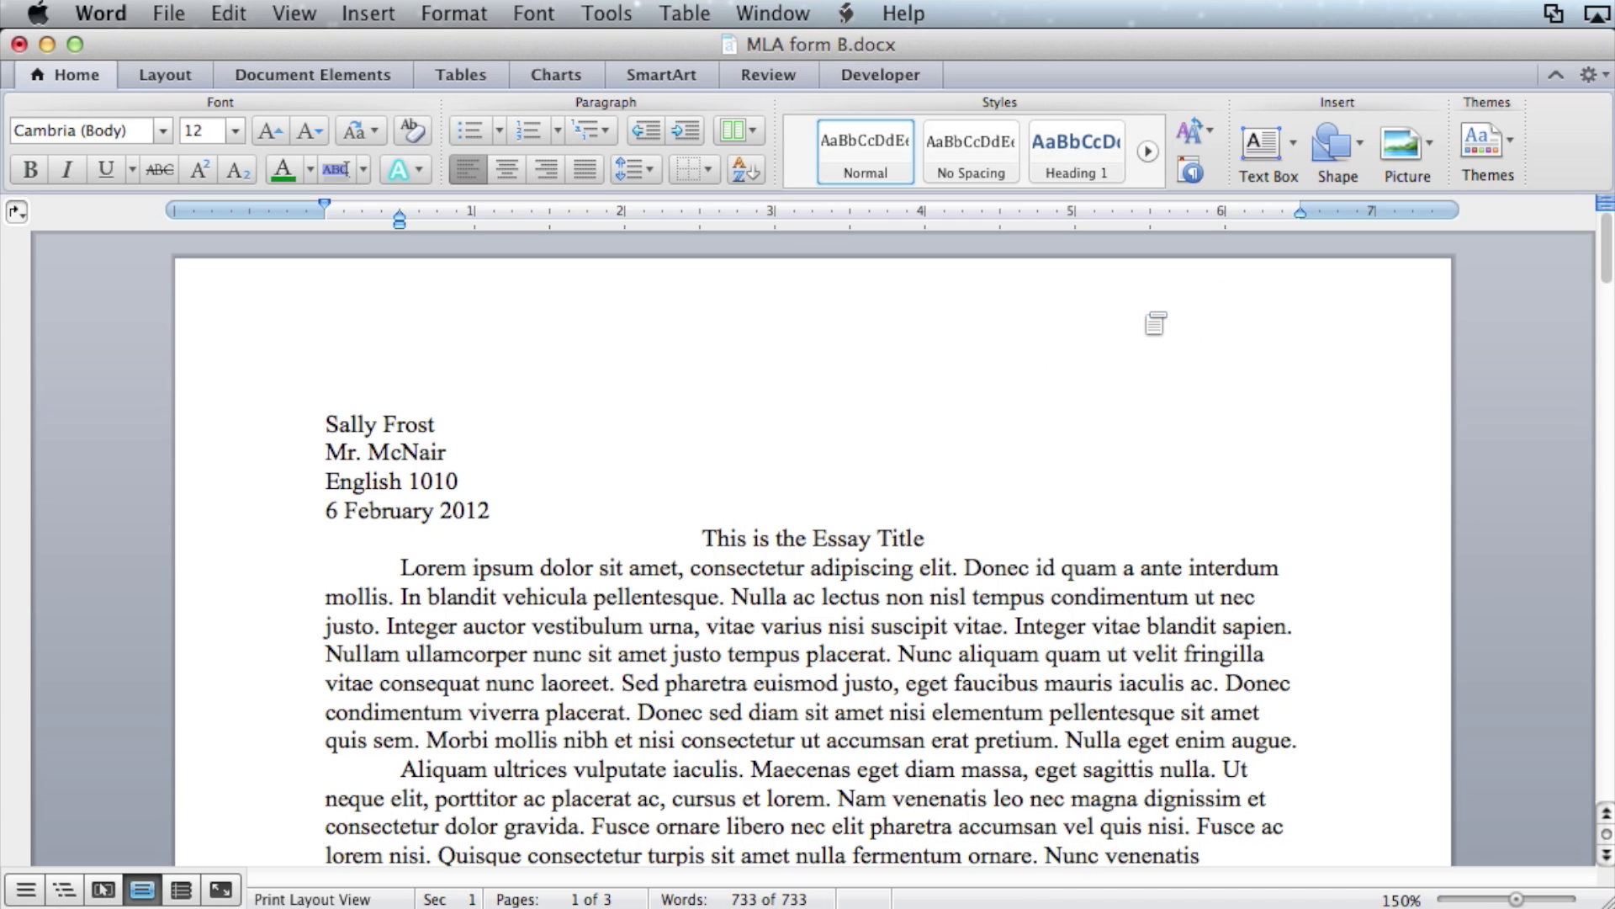
double_click(1148, 318)
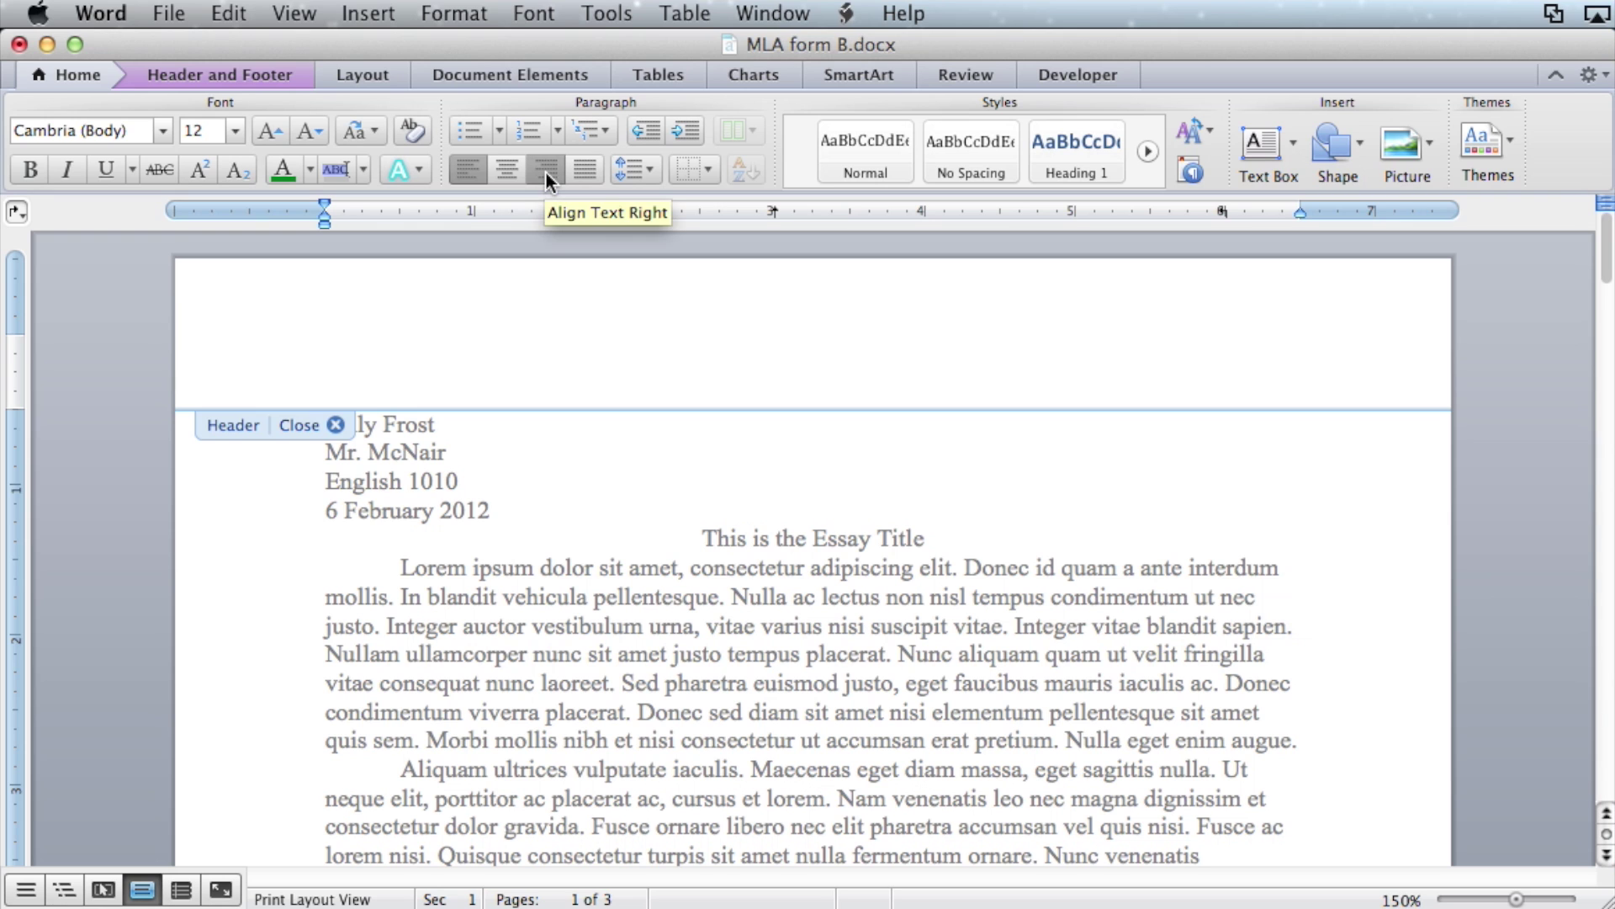
click(375, 19)
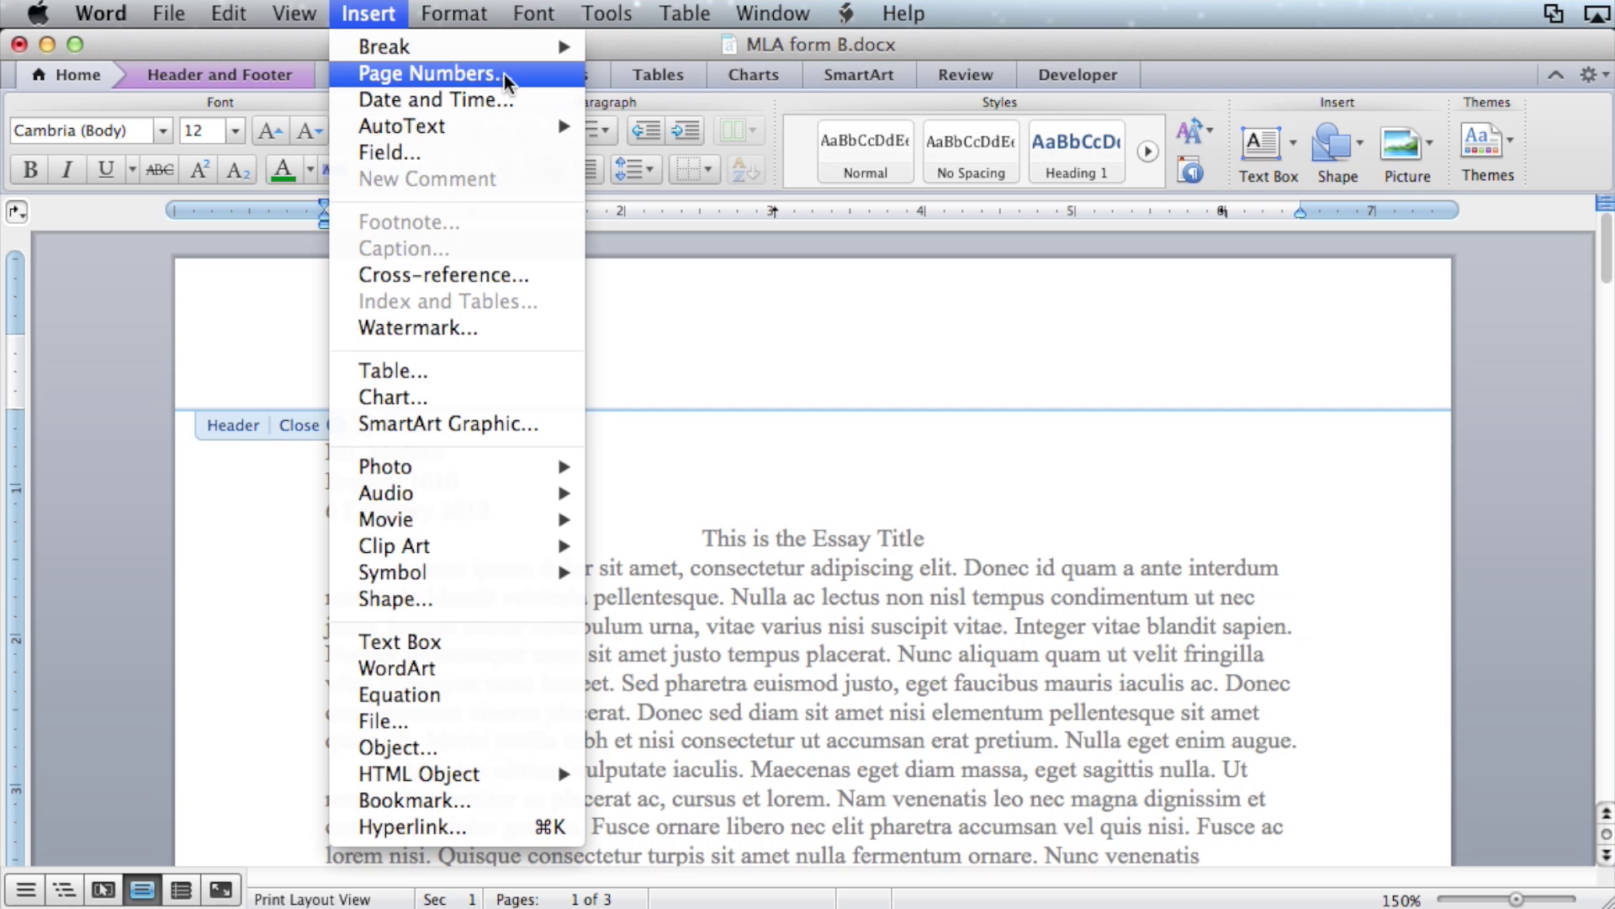
click(478, 74)
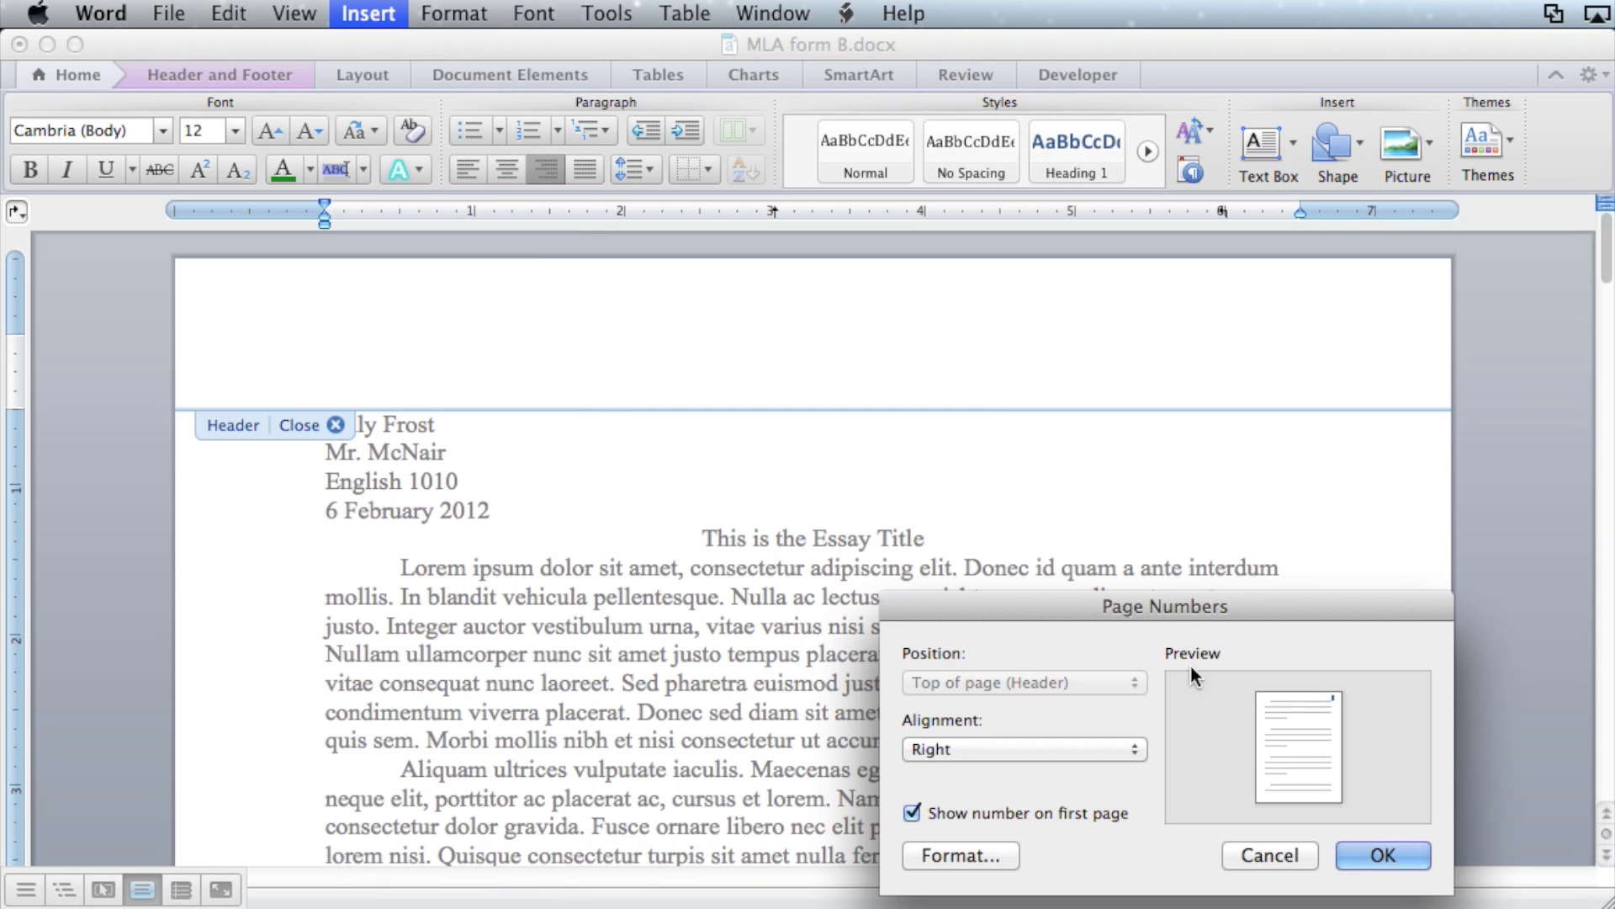
drag(1174, 616, 1132, 466)
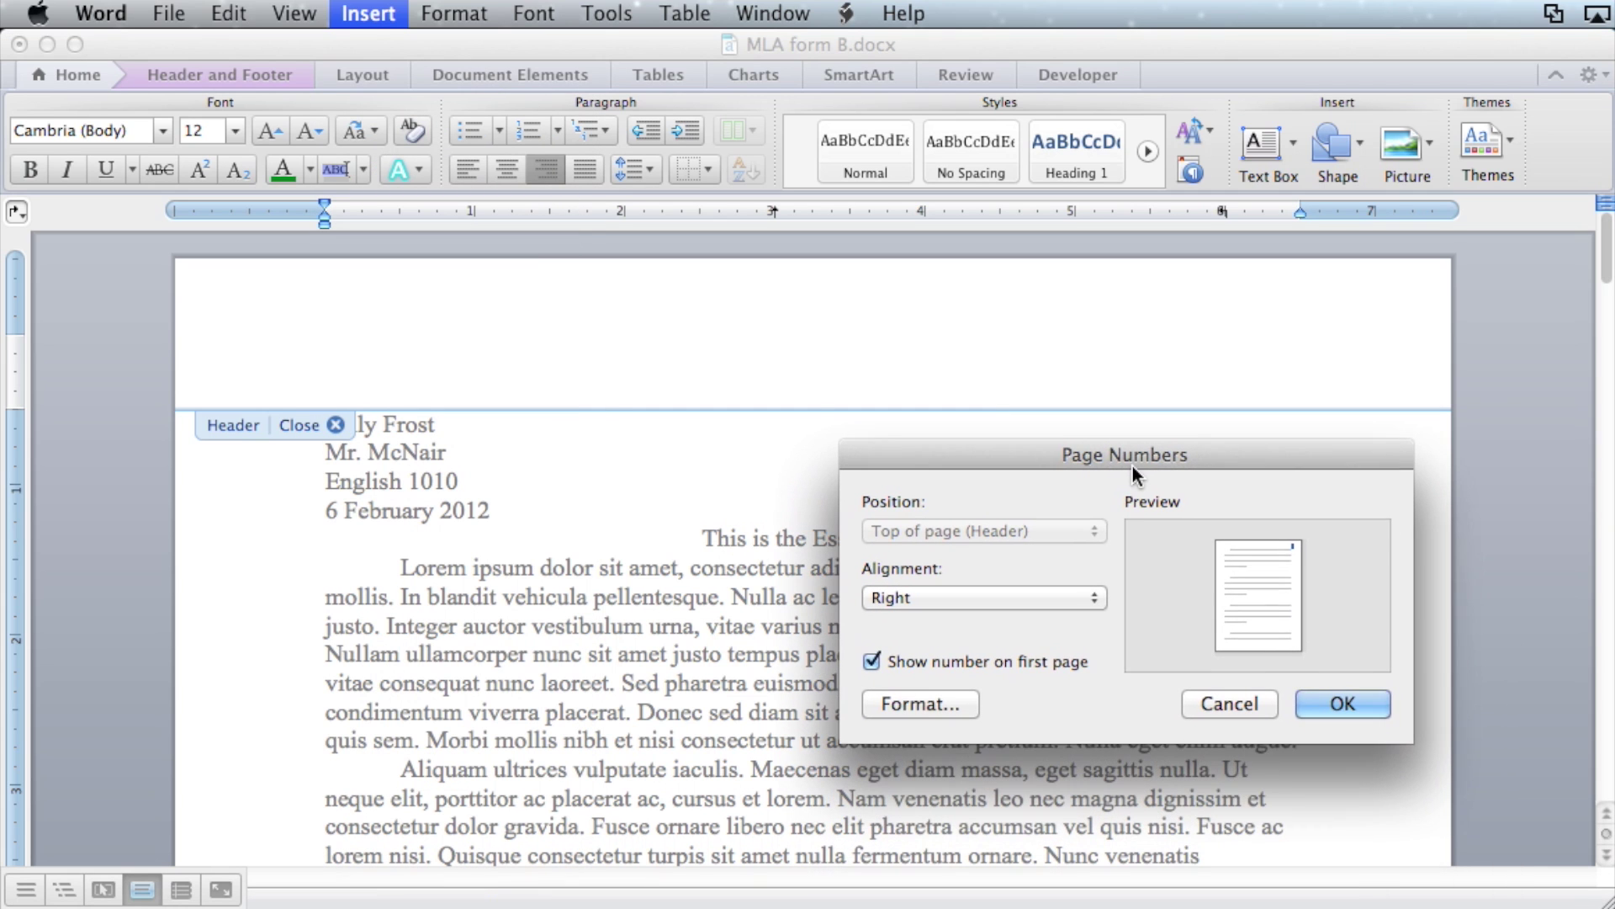
click(1023, 603)
click(965, 594)
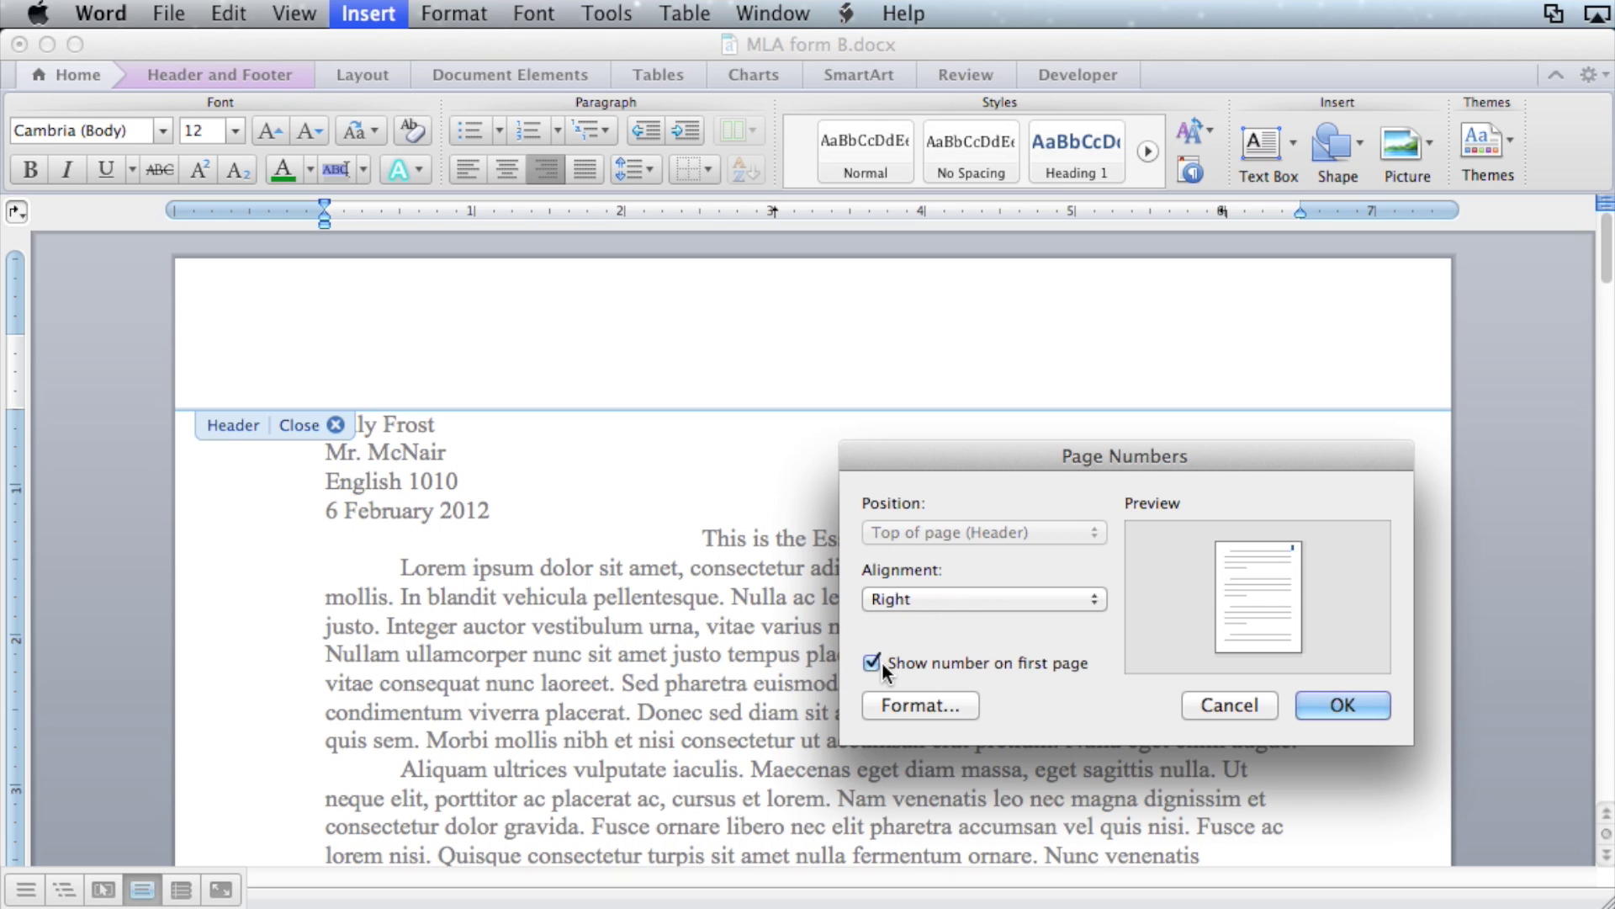
click(953, 712)
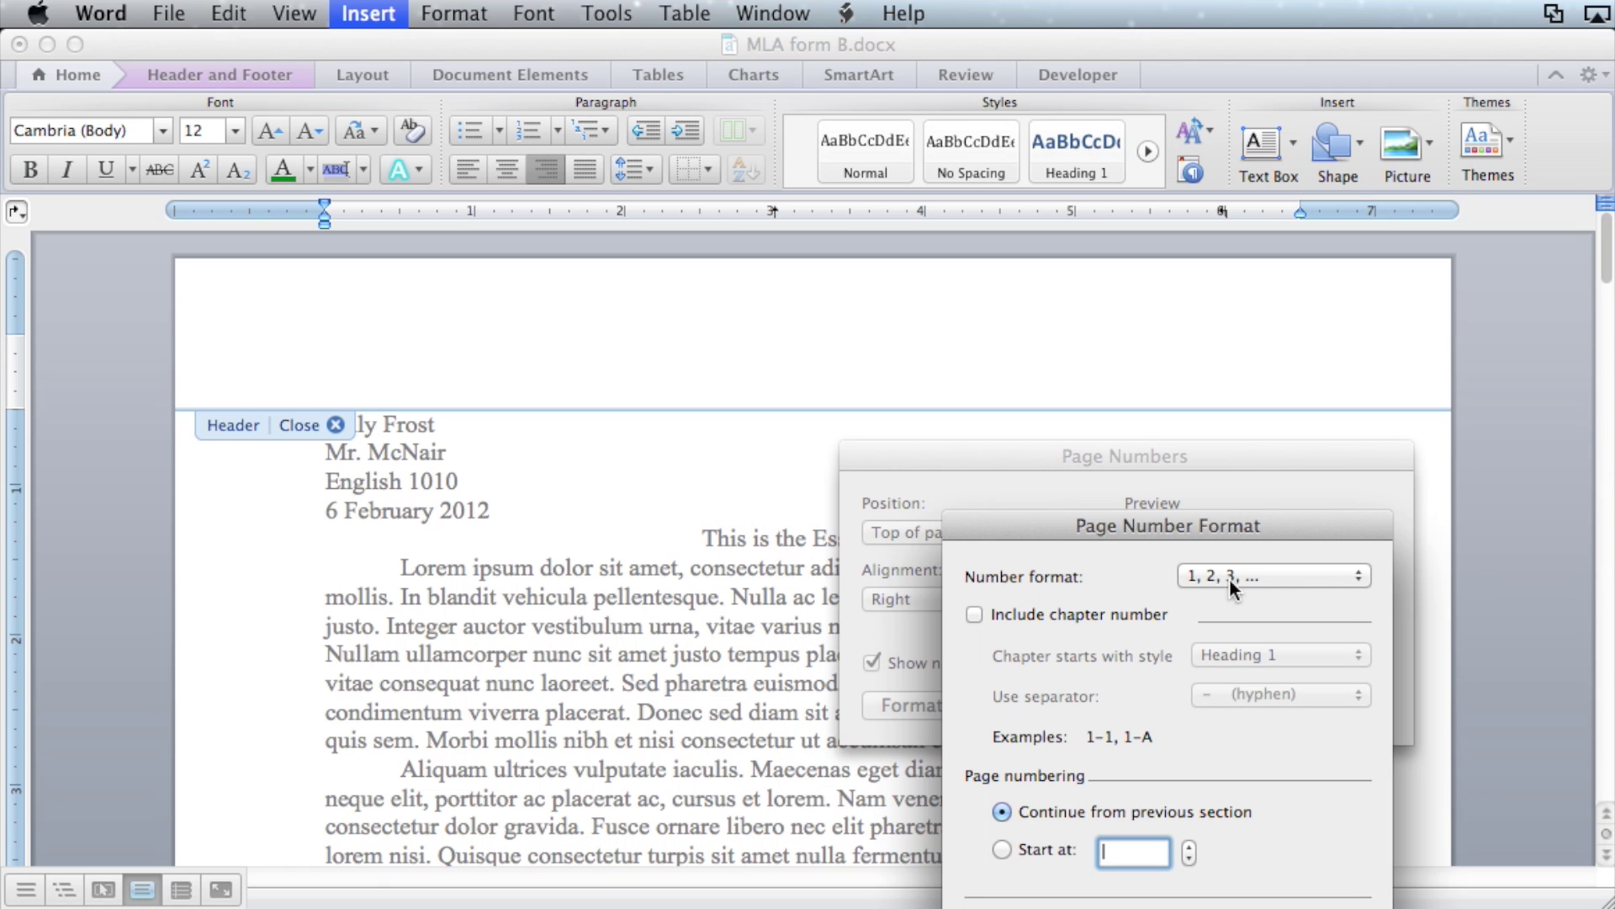
click(1330, 584)
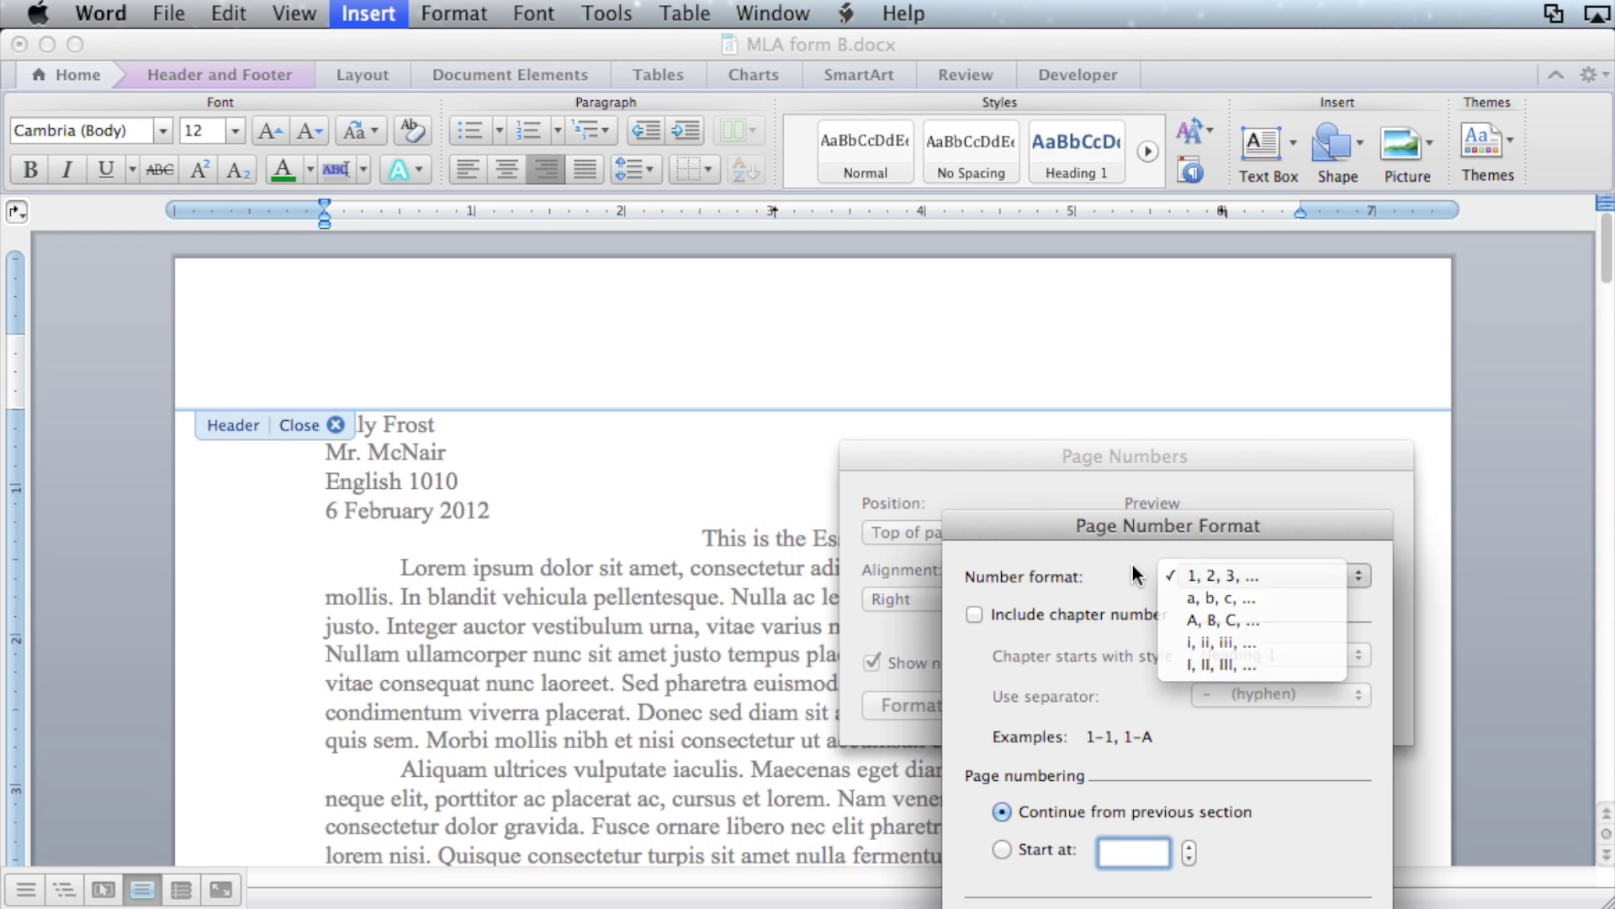
click(1215, 573)
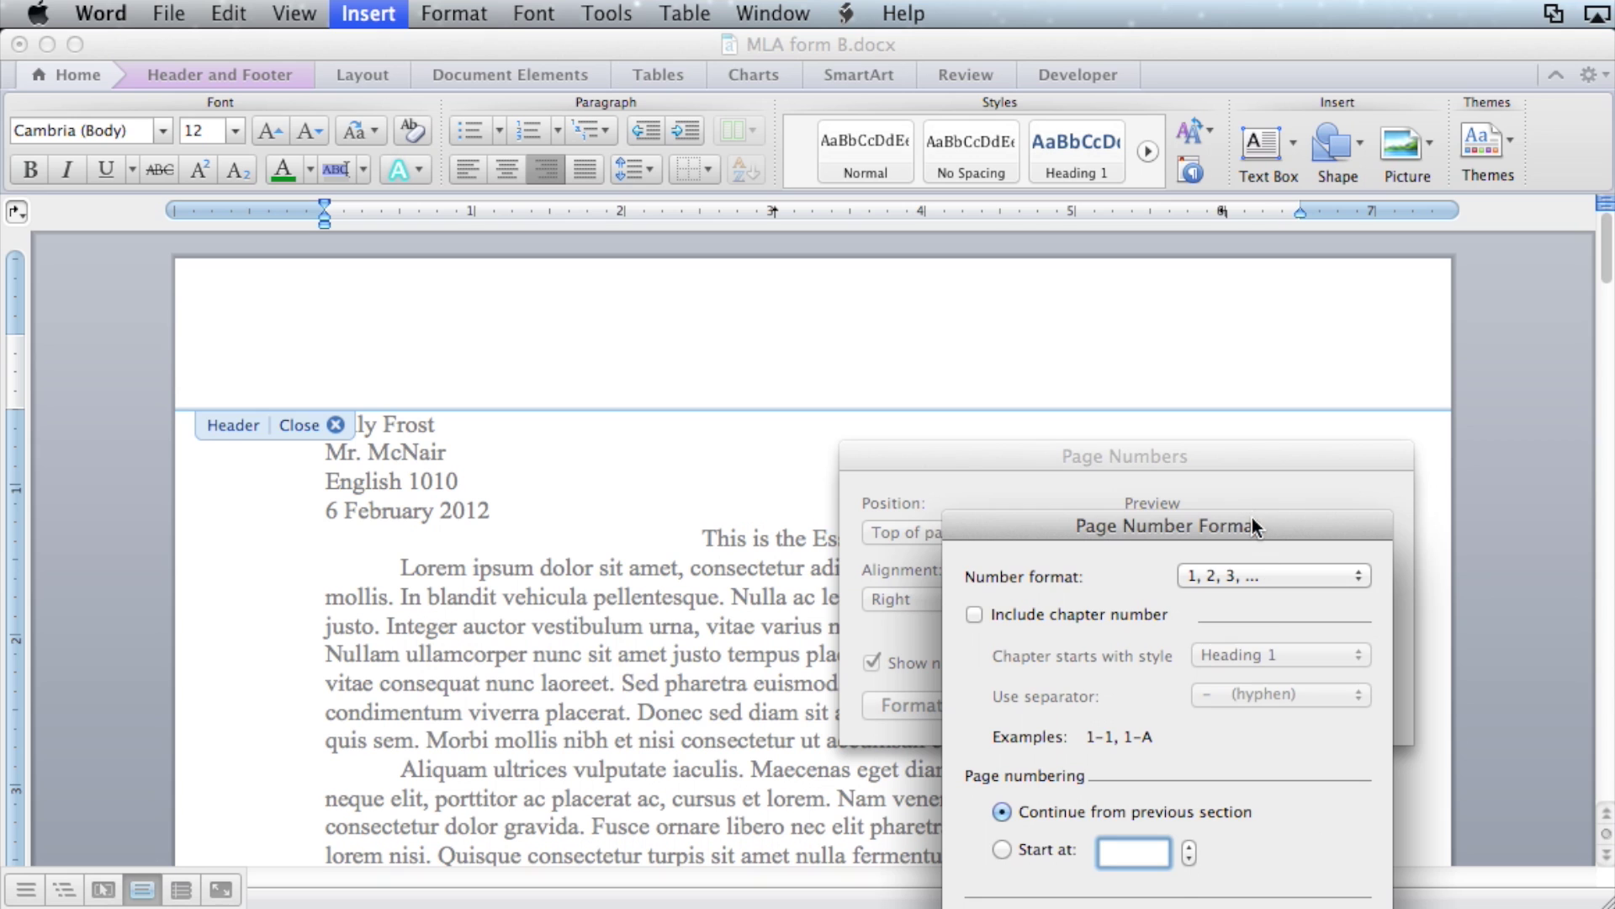
click(1323, 801)
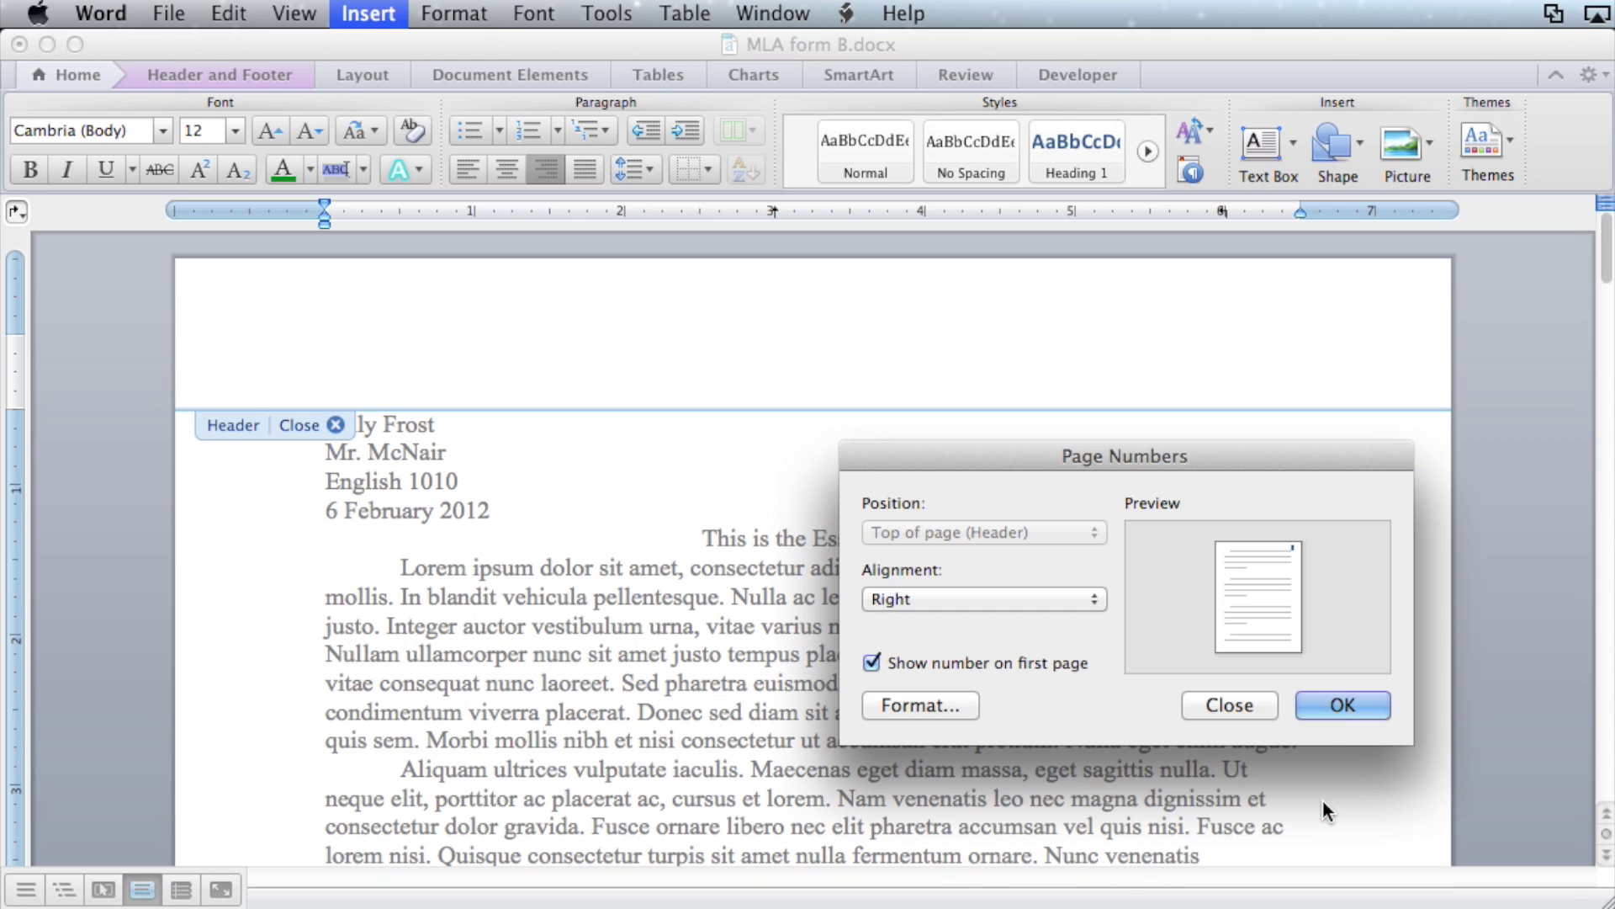
click(1356, 711)
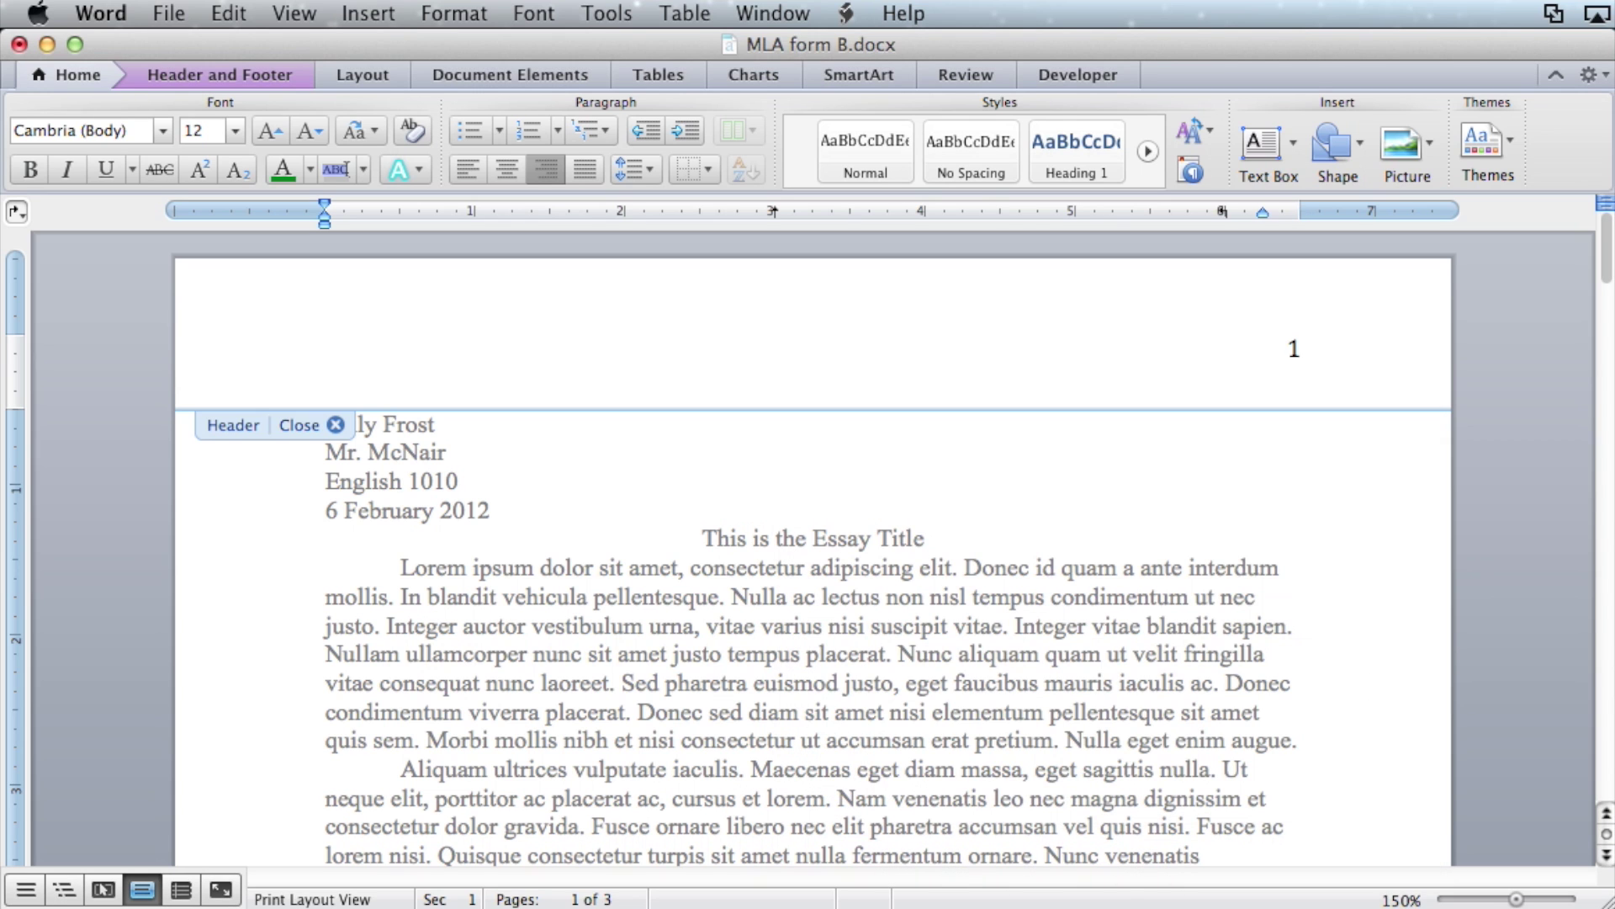
Type the student's surname before the header page number and close header editing.
mouse_move(1605, 255)
mouse_down()
mouse_move(1607, 656)
mouse_move(1605, 261)
mouse_up()
text(Frost)
click(332, 425)
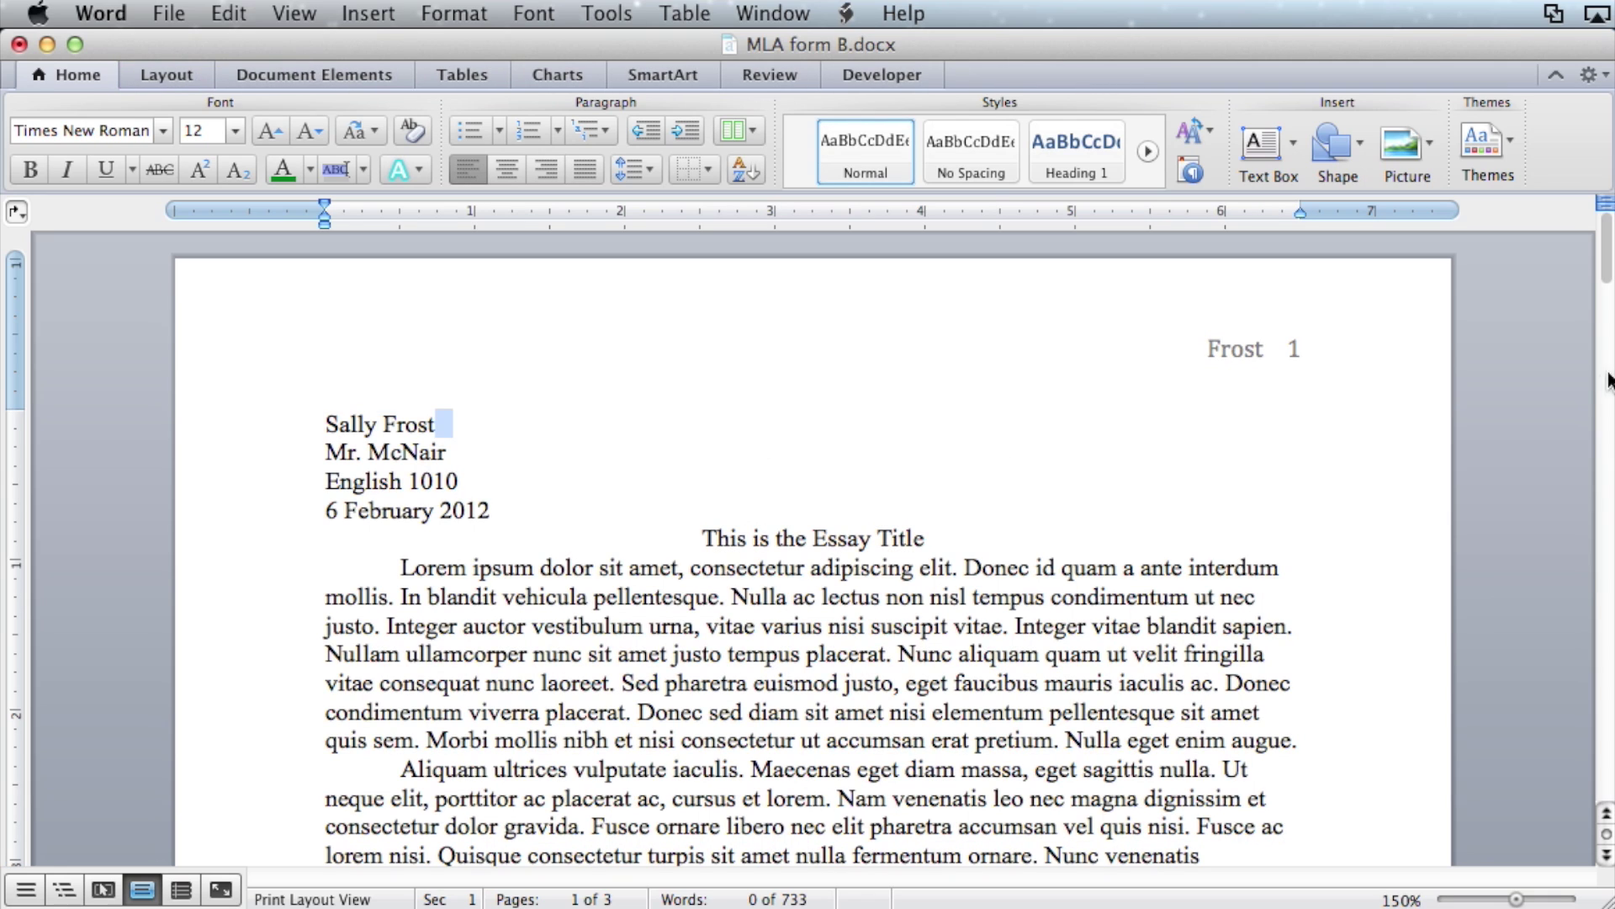
mouse_move(1610, 270)
mouse_down()
mouse_move(1608, 648)
mouse_move(1608, 265)
mouse_up()
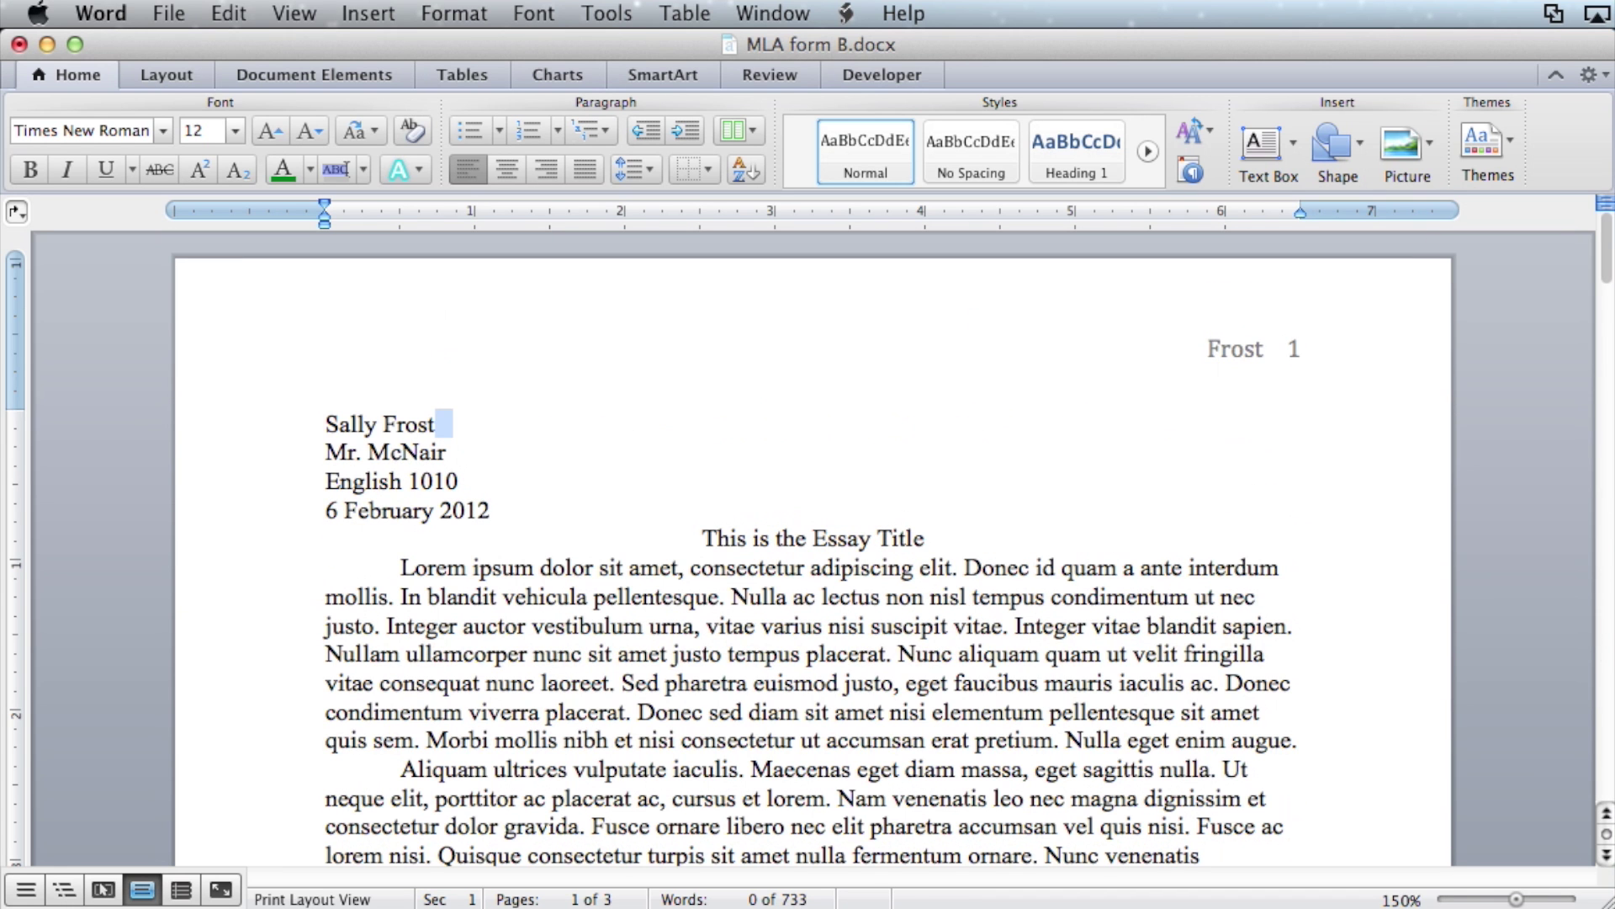
click(559, 530)
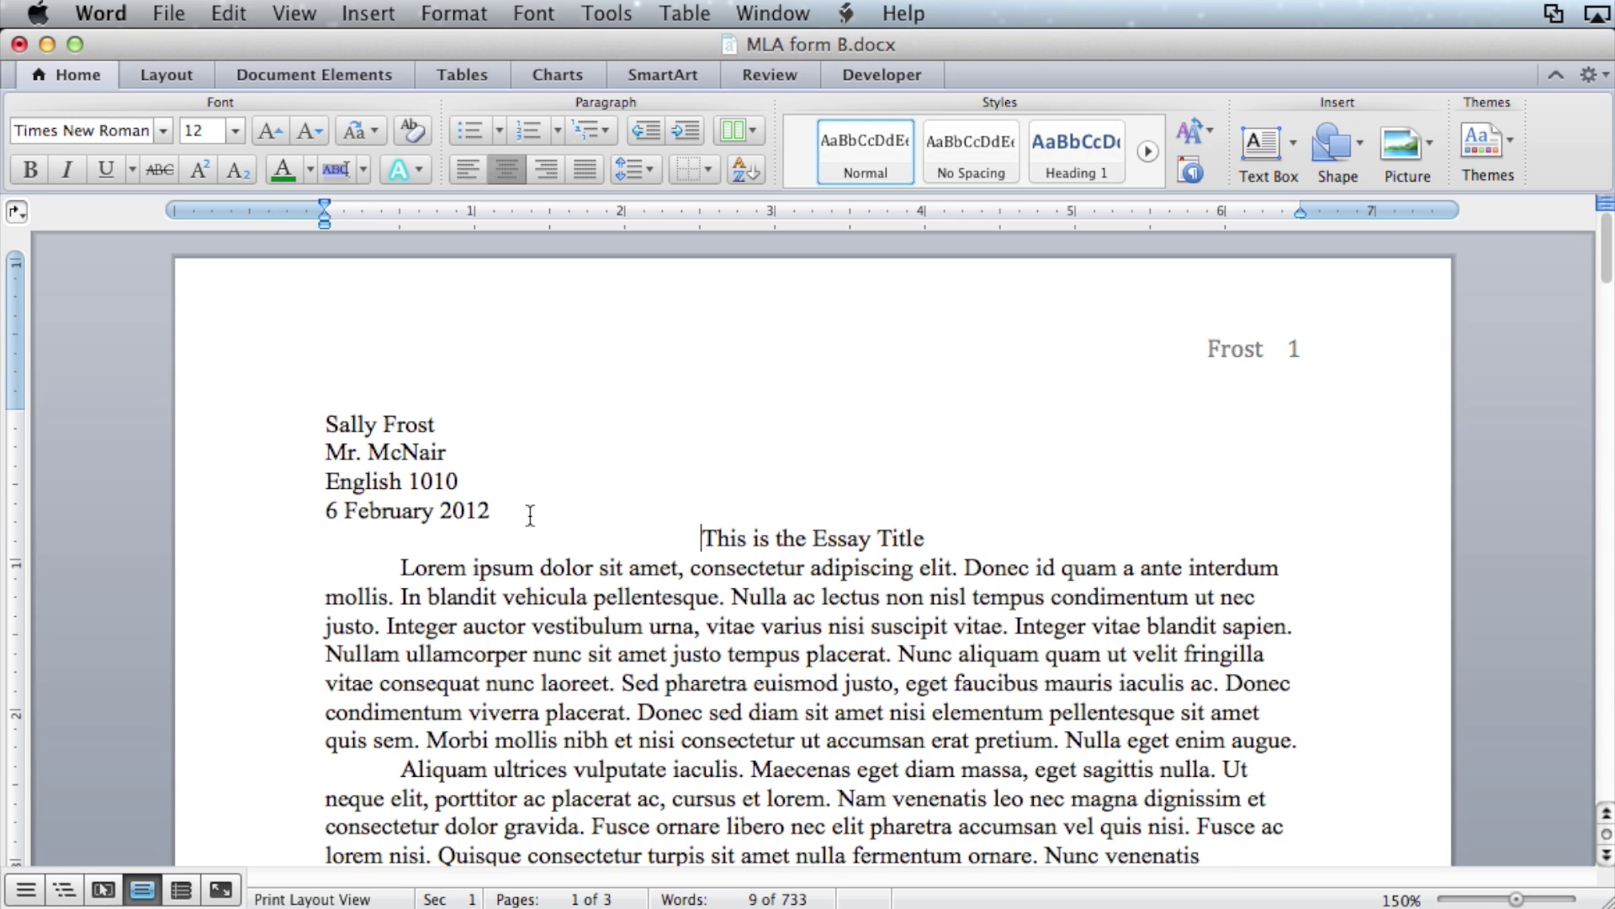
Set the whole document to 2.0 line spacing and deselect the text.
key(super+a)
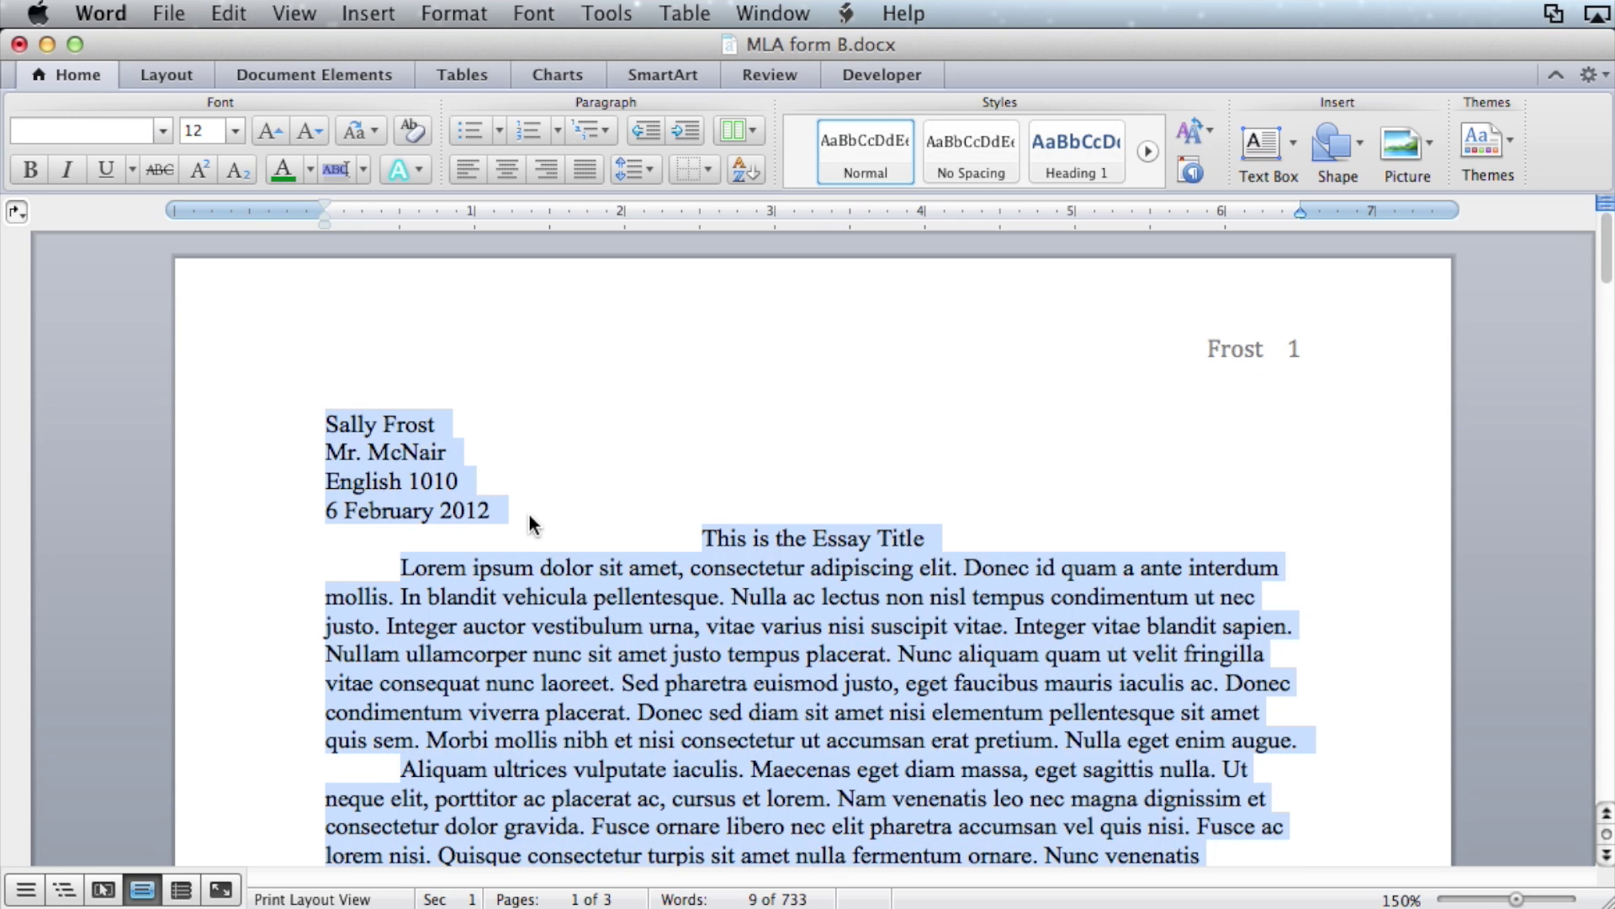
click(648, 168)
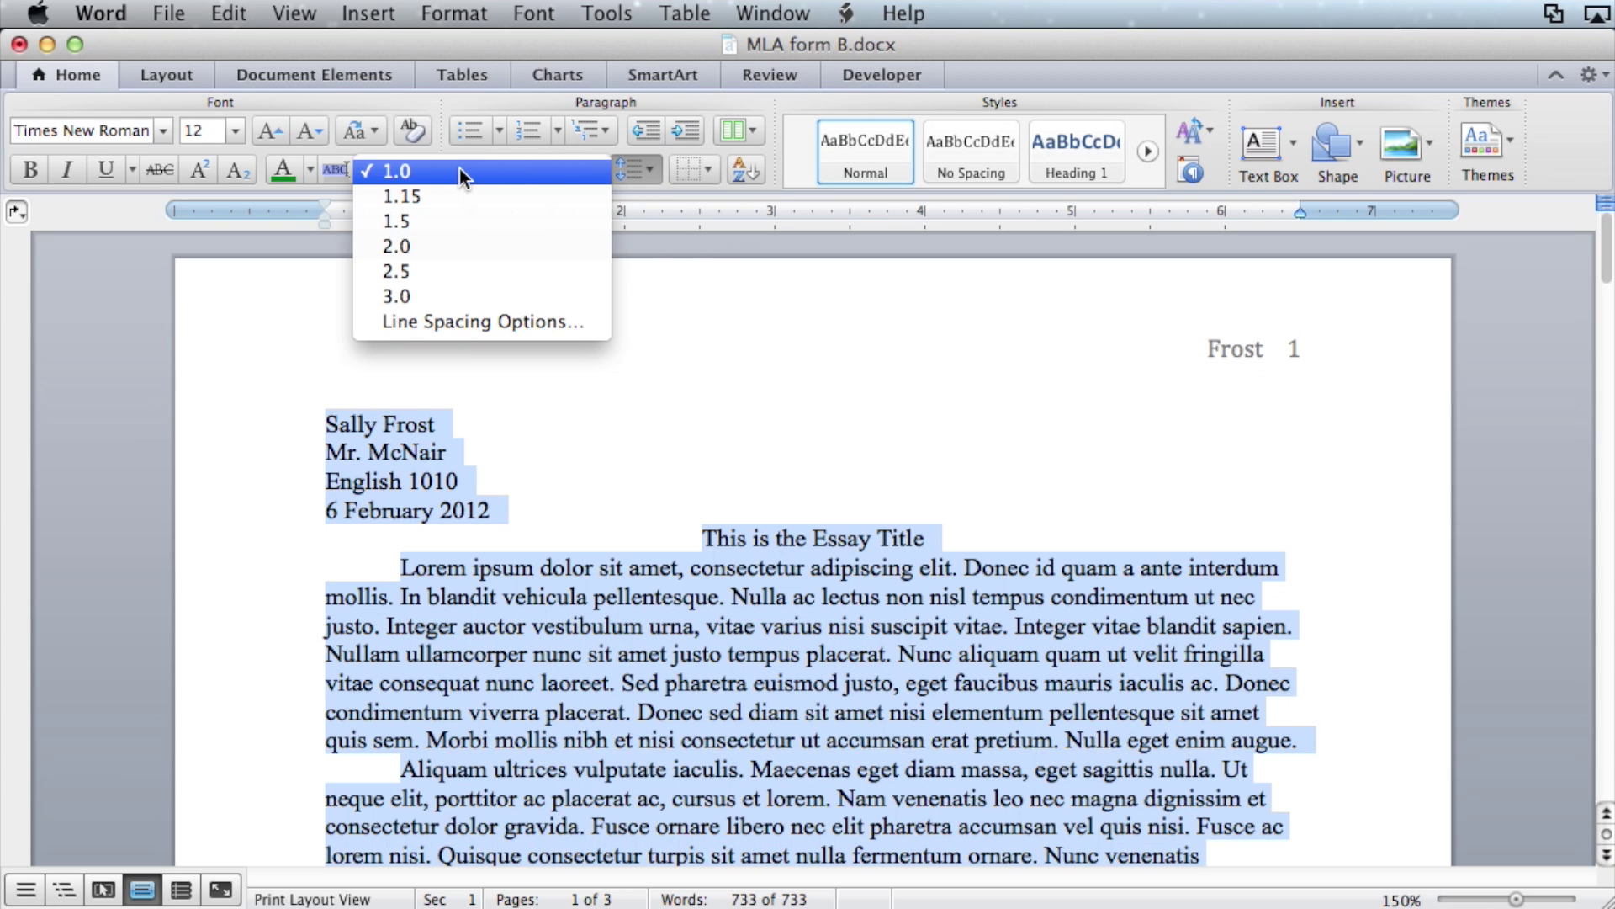
click(426, 249)
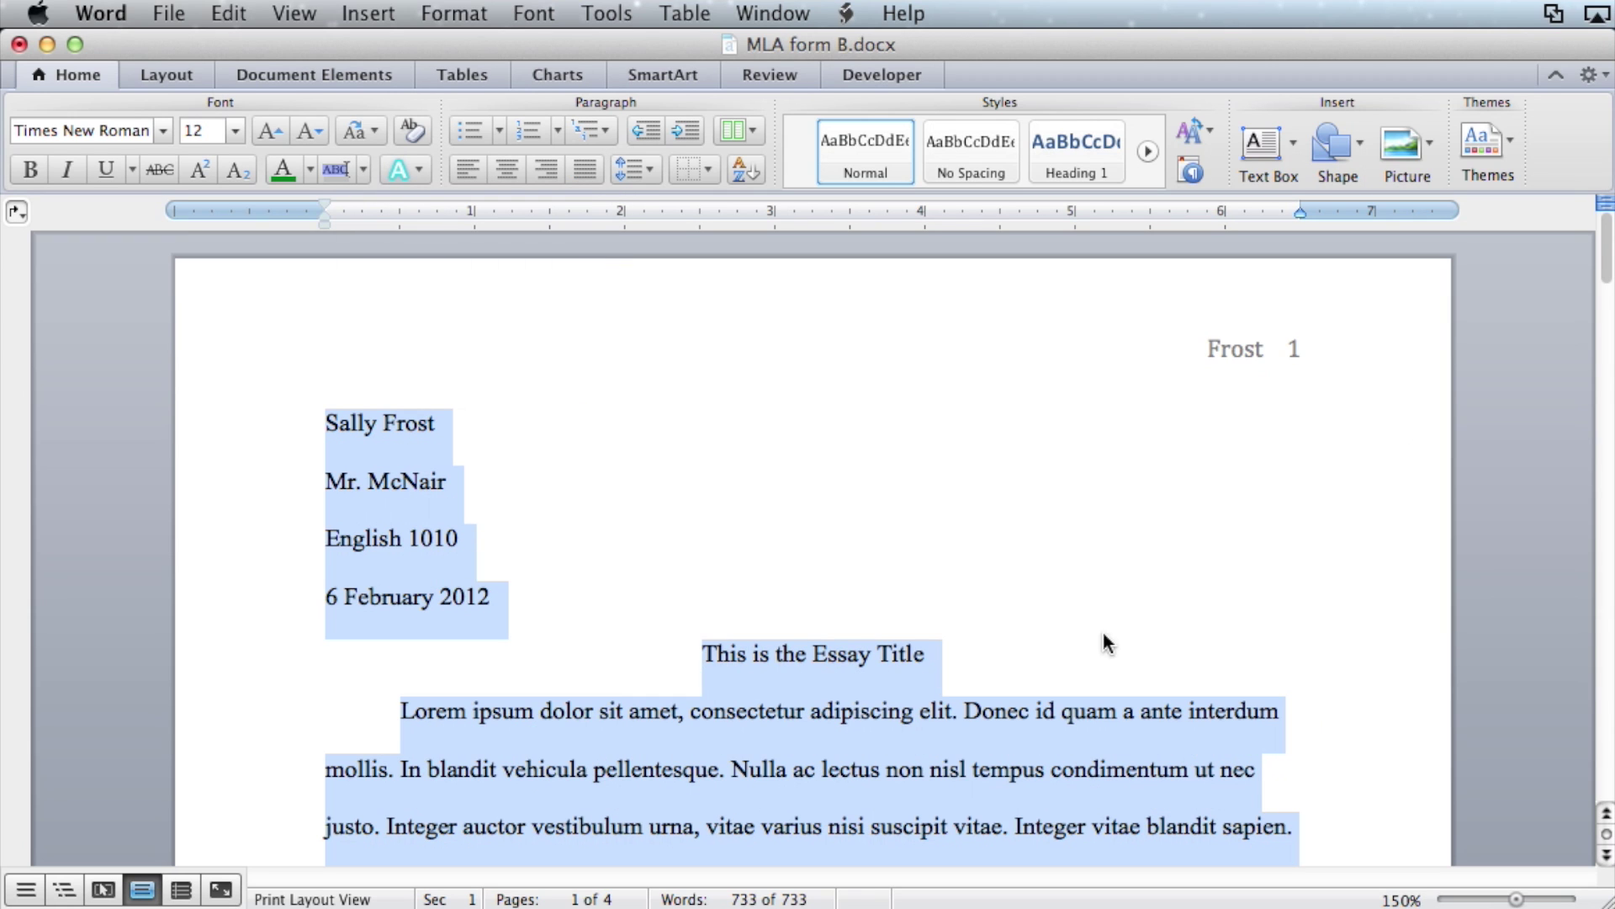
click(1020, 674)
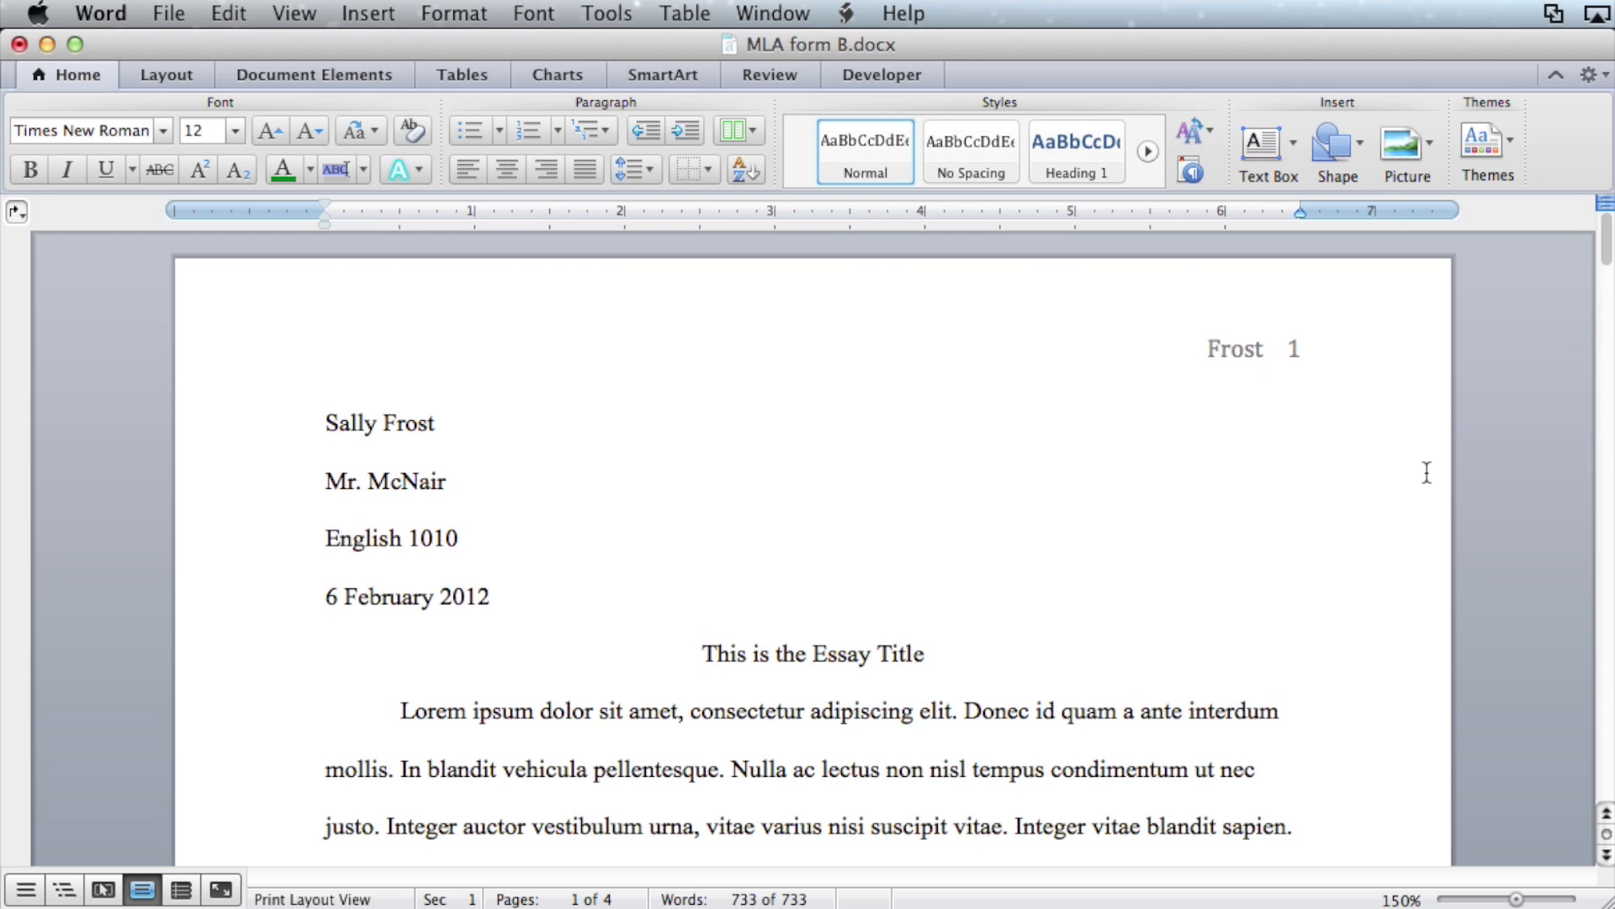
click(1608, 262)
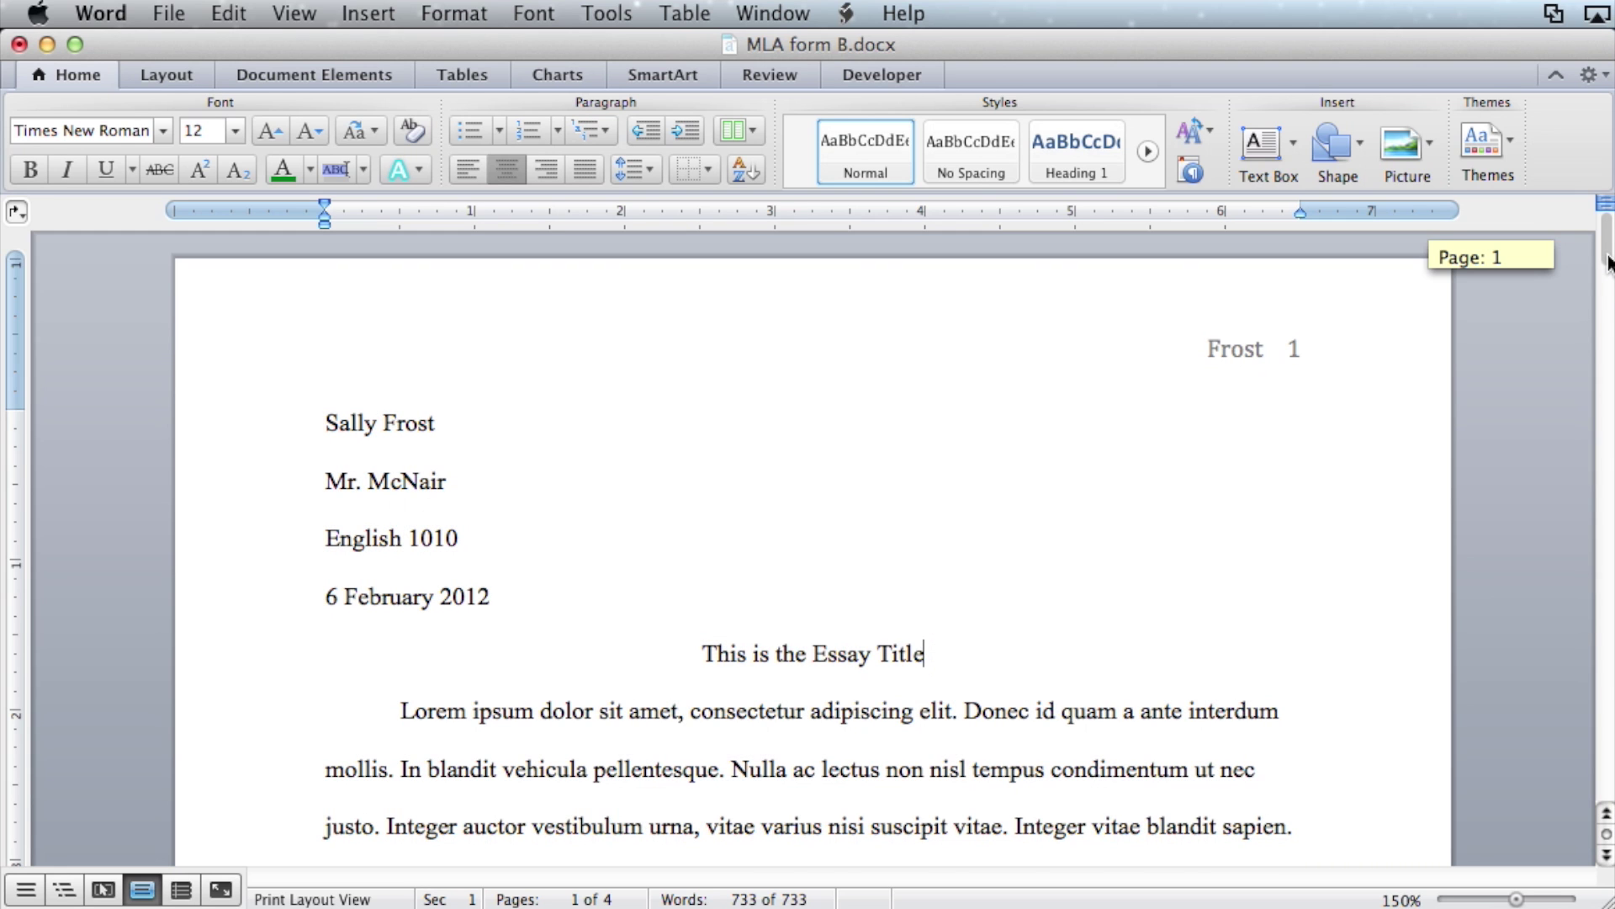
Scroll to the Works Cited page and open its header showing page number 4.
drag(1608, 263, 1601, 695)
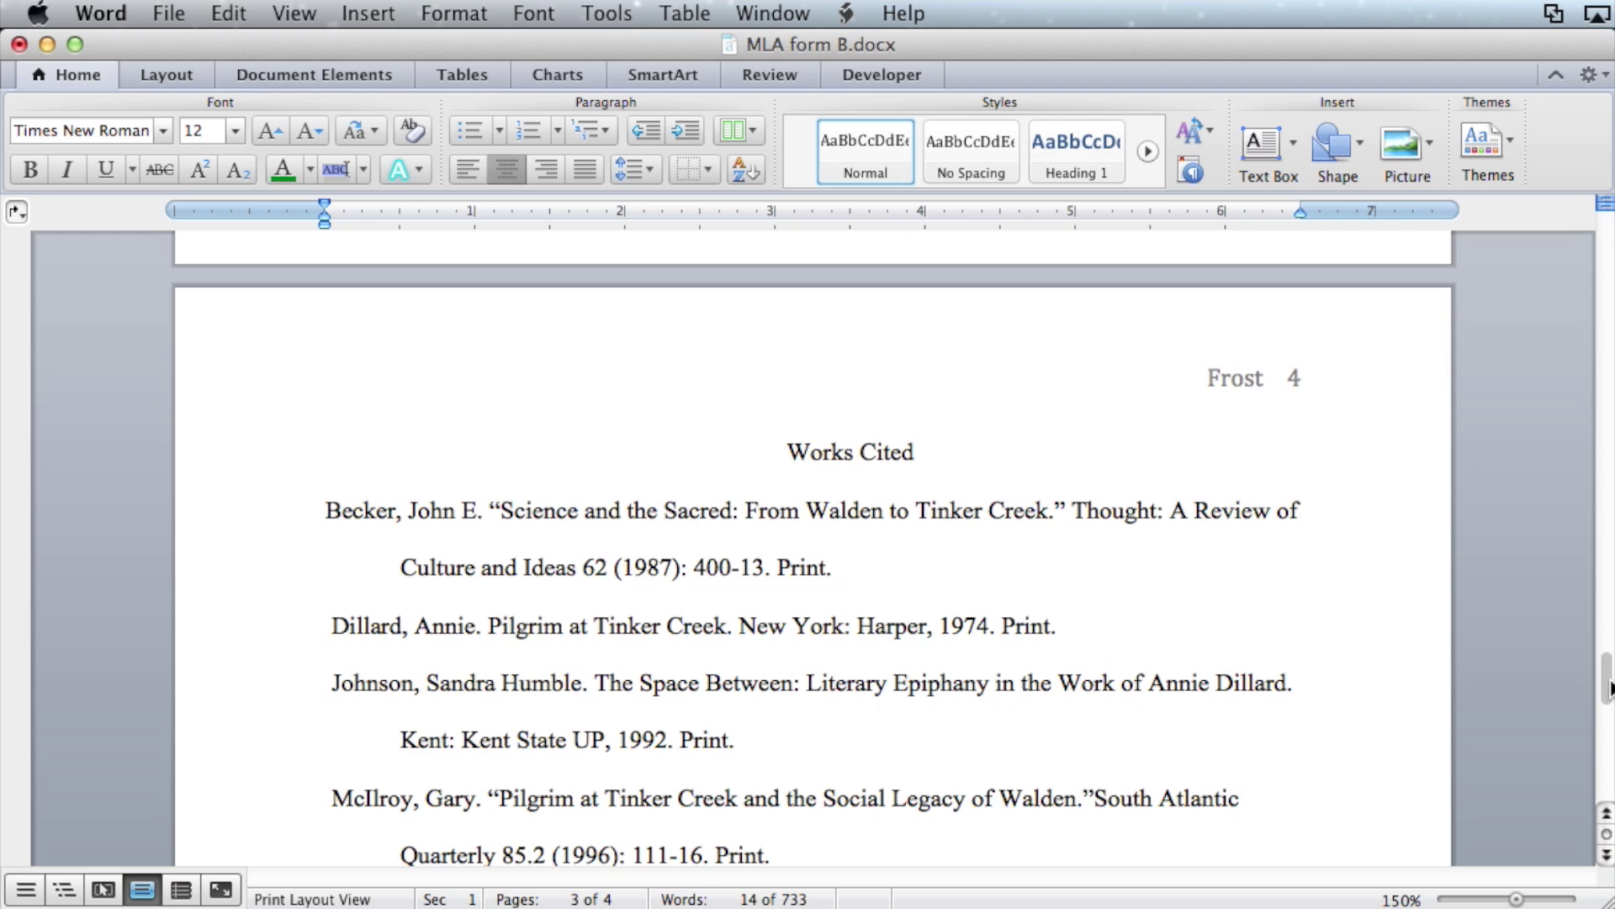
double_click(1150, 435)
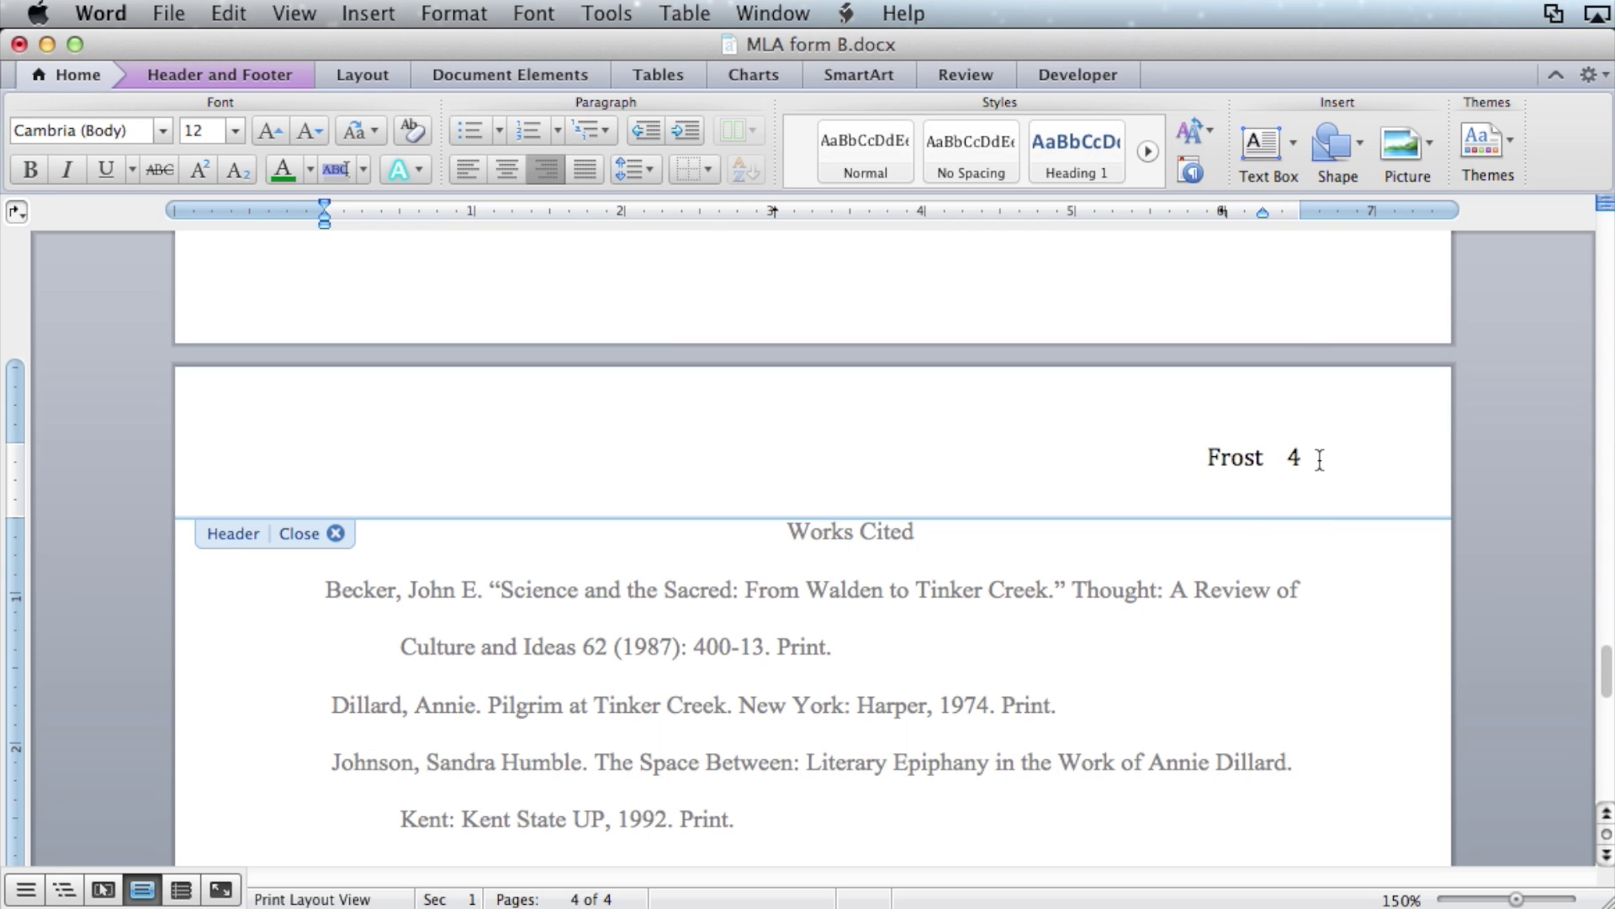
Exit header editing and return to page one with the 'Frost 1' header unchanged.
click(335, 532)
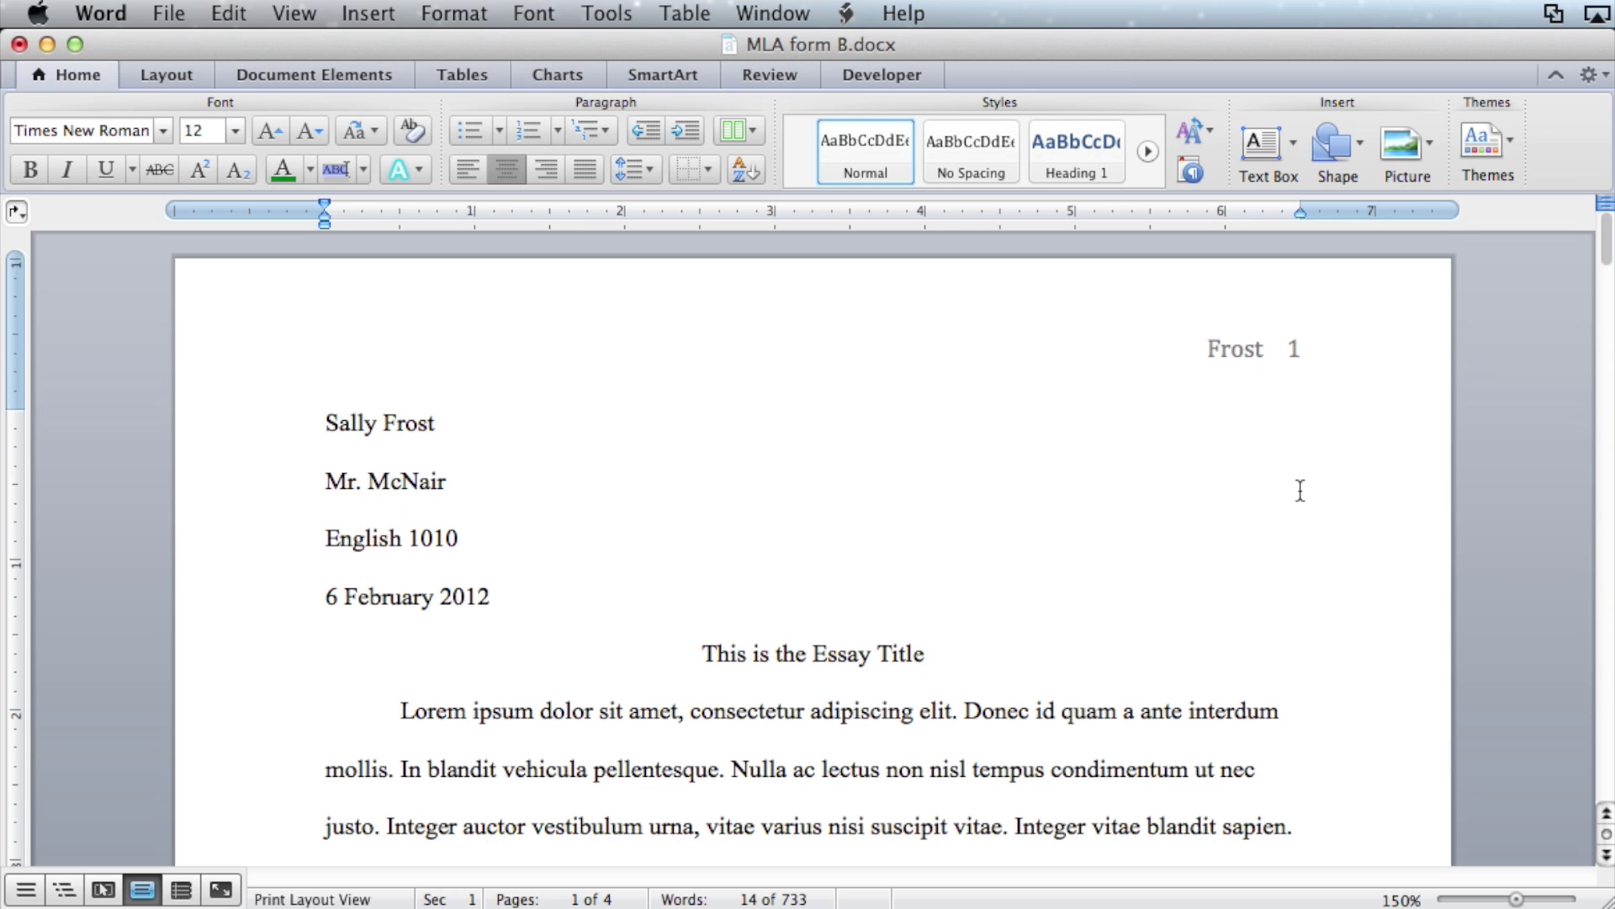